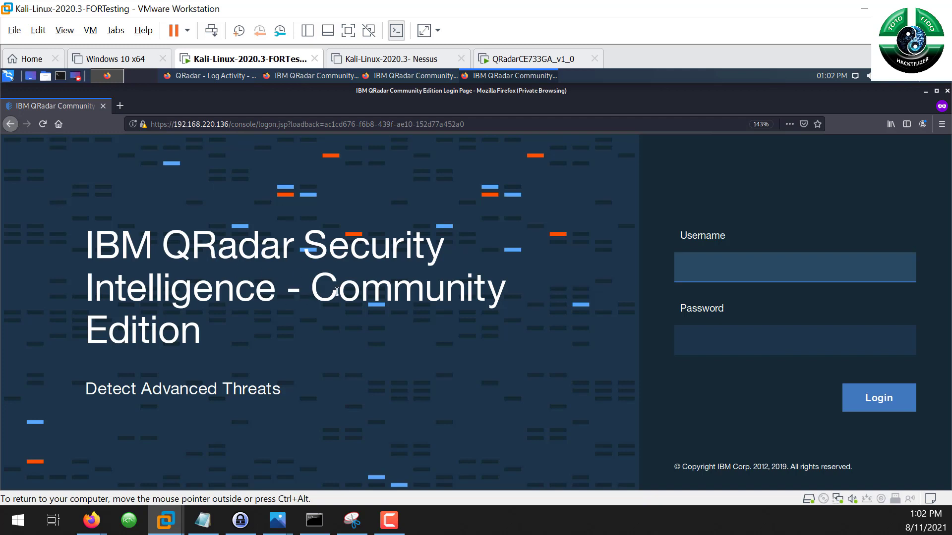
Step: Close the private-browsing QRadar login window and review the System Monitoring dashboard in the signed-in session
left_click_drag(316, 290, 369, 340)
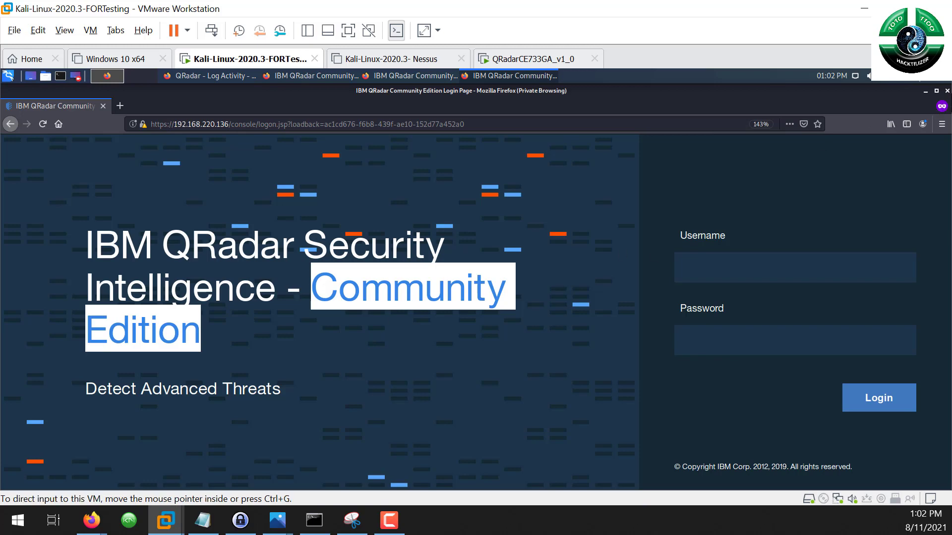
left_click(947, 91)
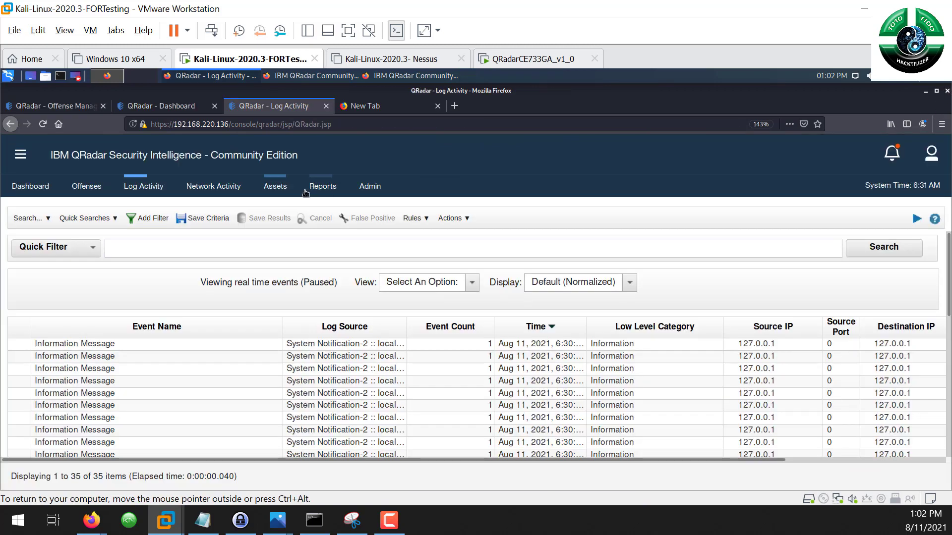
left_click(182, 107)
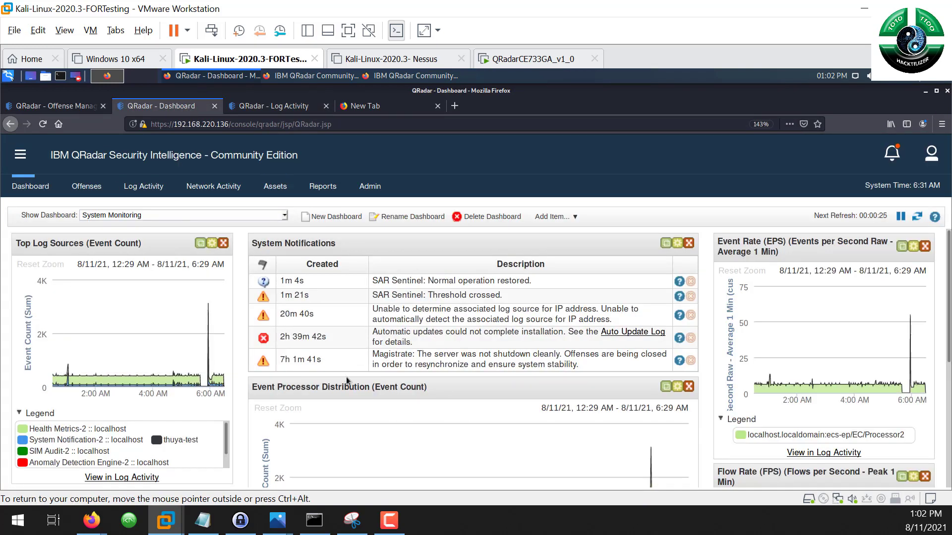
scroll(346, 379, "down", 2)
scroll(346, 377, "up", 1)
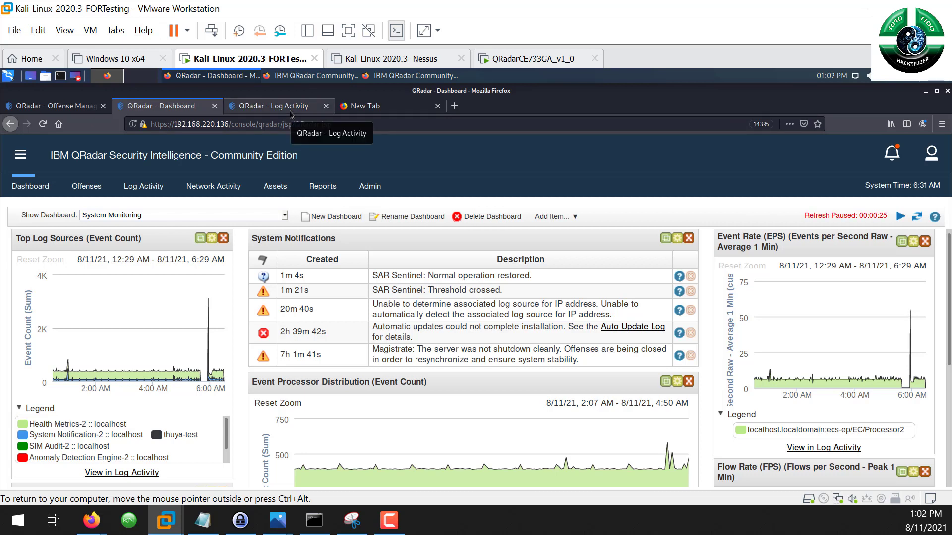
Step: View the All Offenses list, check the QRadarCE733GA_v1_0 virtual machine's console, and return to the Kali testing machine
left_click(91, 187)
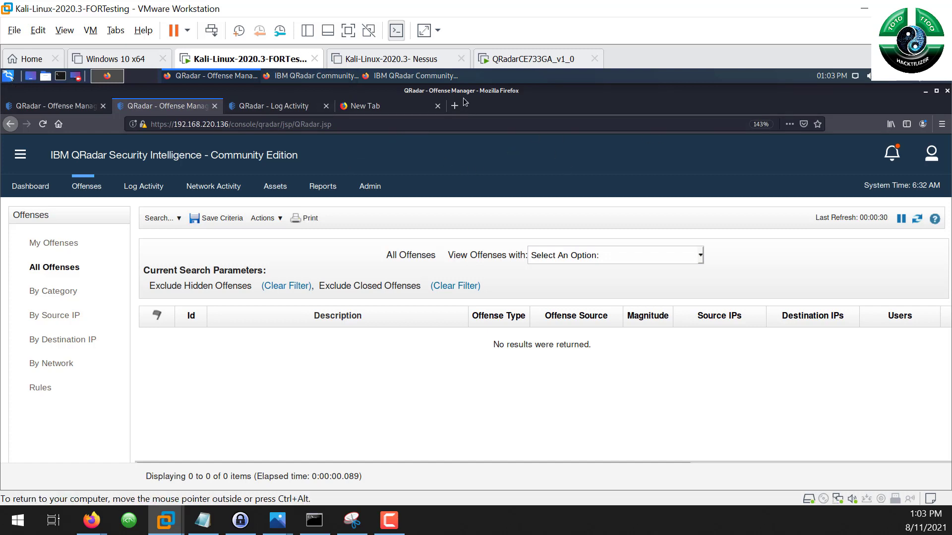
left_click(521, 60)
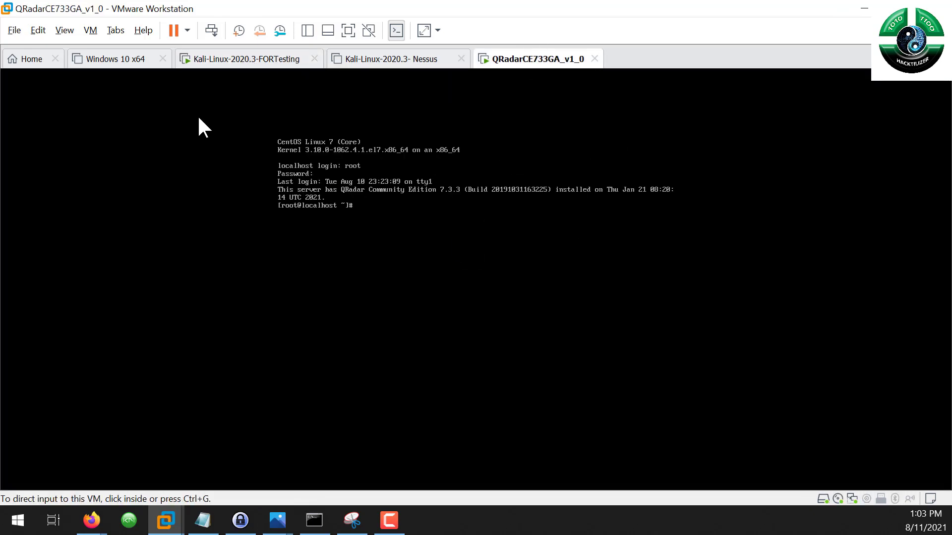
left_click(208, 60)
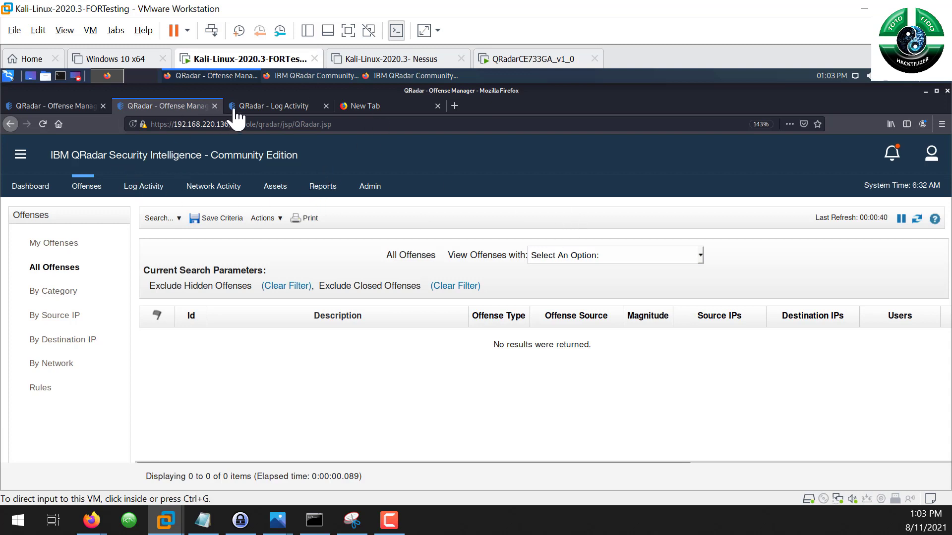
Step: Show the real-time event stream in QRadar's Log Activity view
right_click(291, 108)
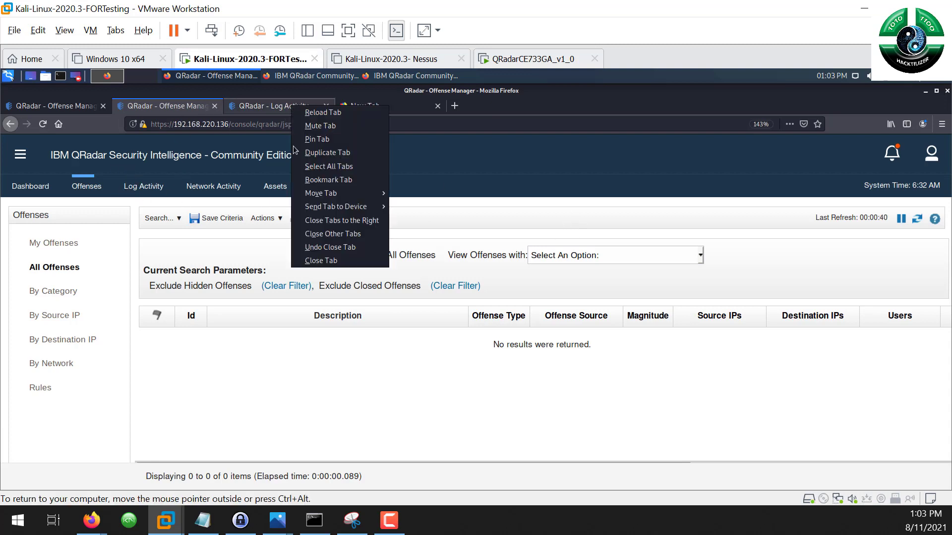
left_click(278, 114)
left_click(143, 186)
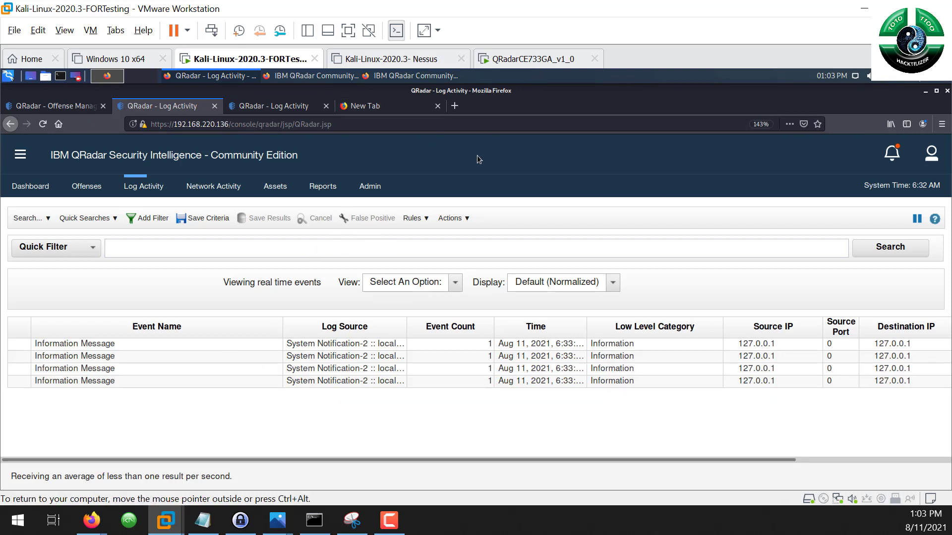
Step: Open a Kali terminal with enlarged text and create a test account with "useradd qradartest1"
left_click(60, 76)
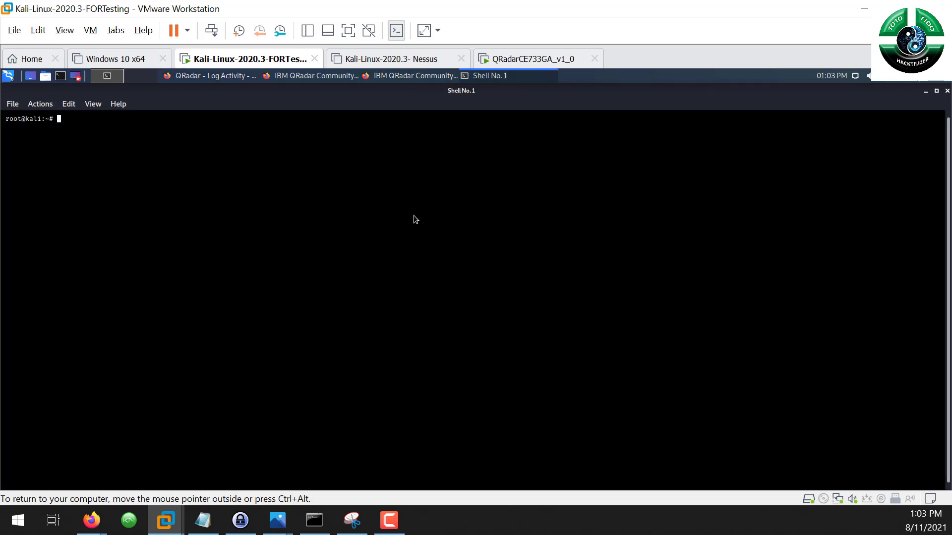
key("ctrl+plus")
key("ctrl+plus")
key("ctrl+plus")
key("ctrl+plus")
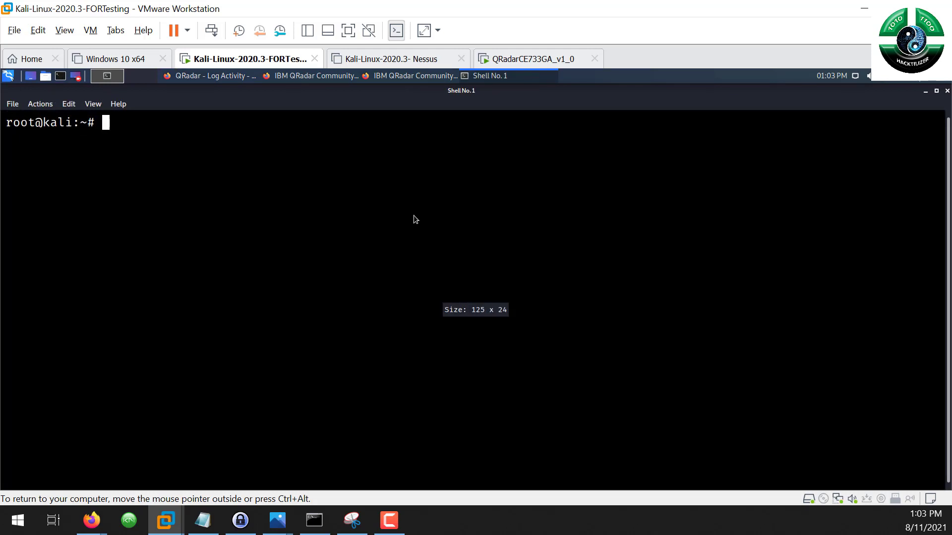
type("user")
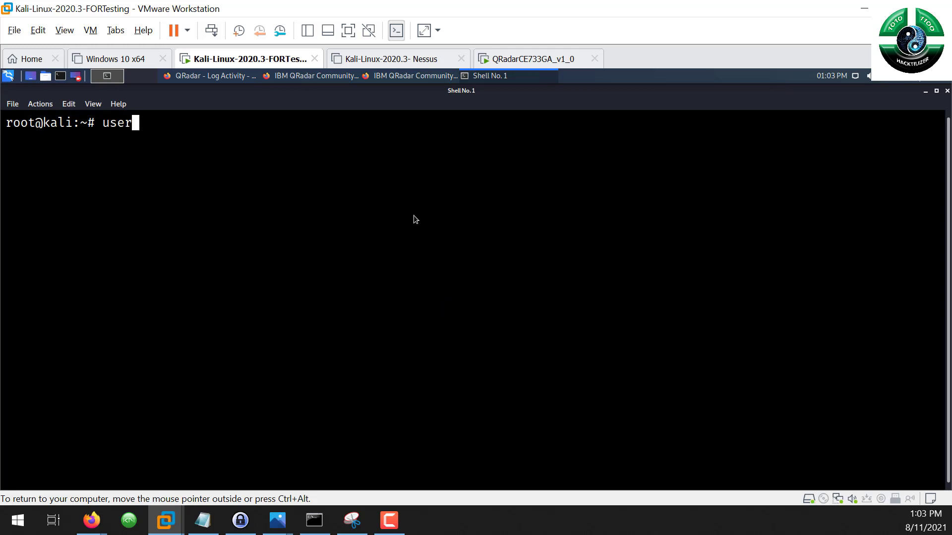
type("add qradartest1")
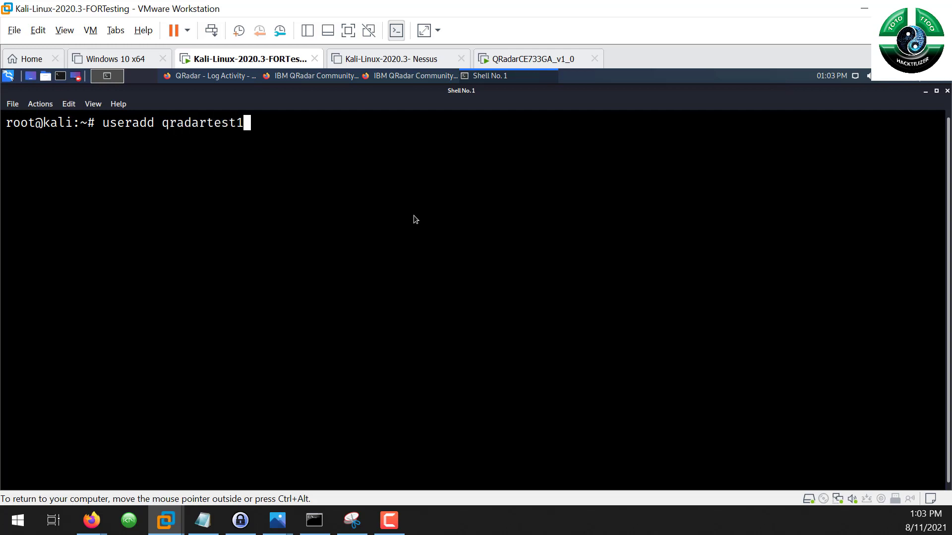
key("Return")
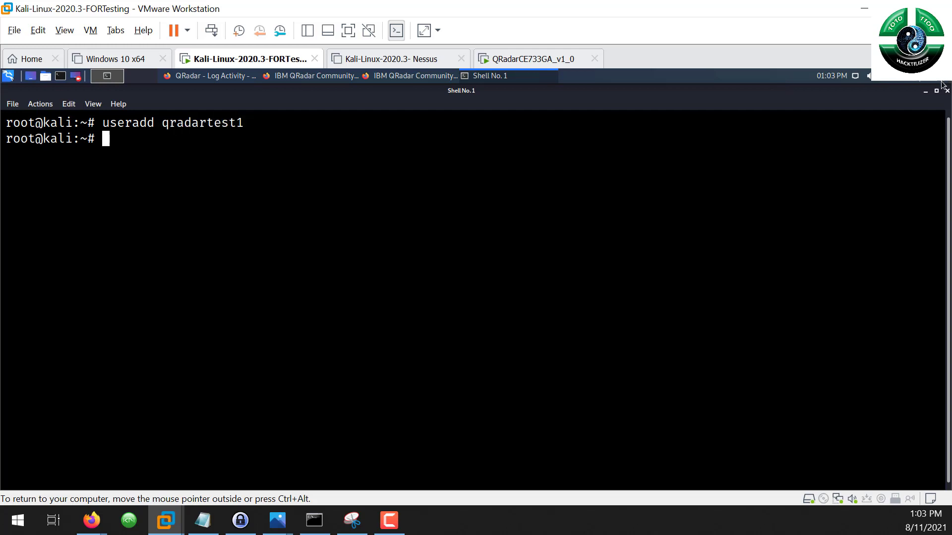
Step: Return to QRadar's Log Activity, pause the real-time stream, and look through event pages 1 to 4 for the account creation
left_click(925, 91)
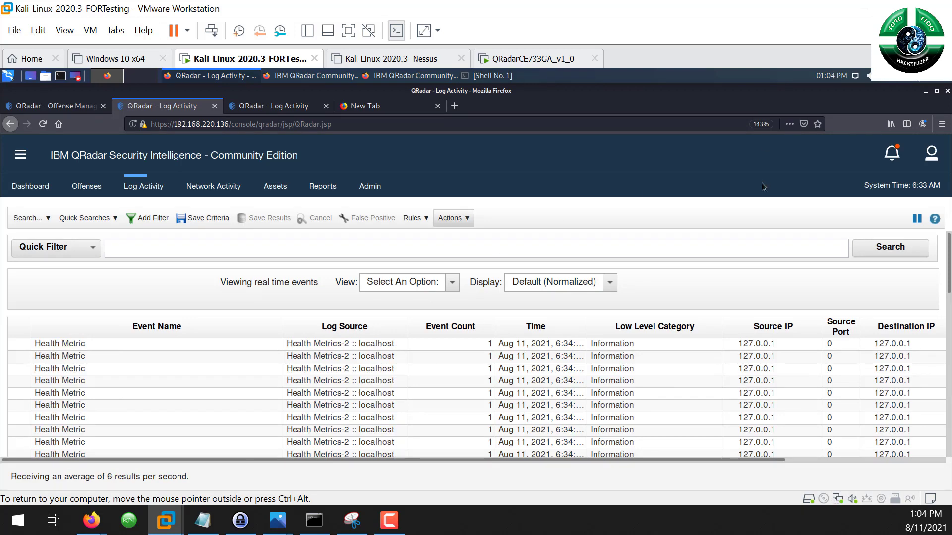
left_click(916, 218)
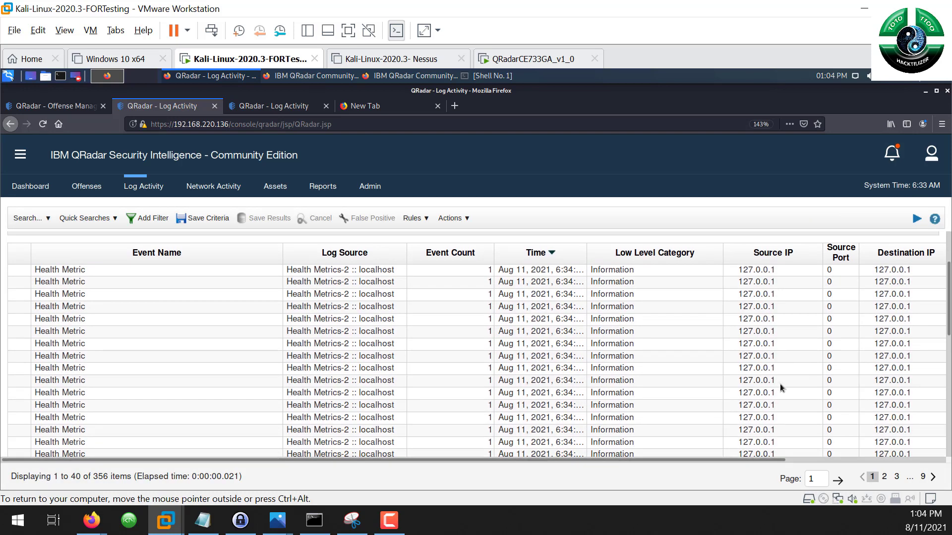
scroll(781, 384, "down", 5)
left_click(885, 478)
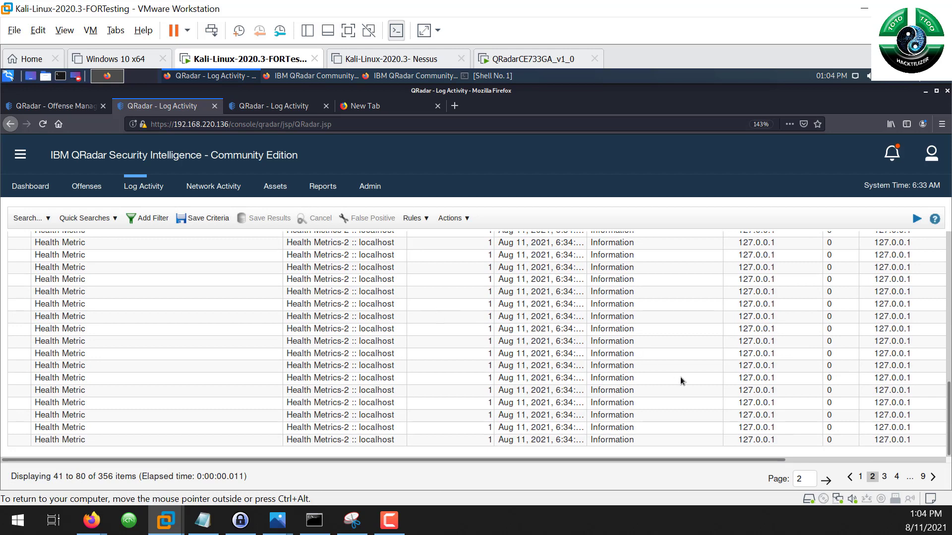
left_click(883, 477)
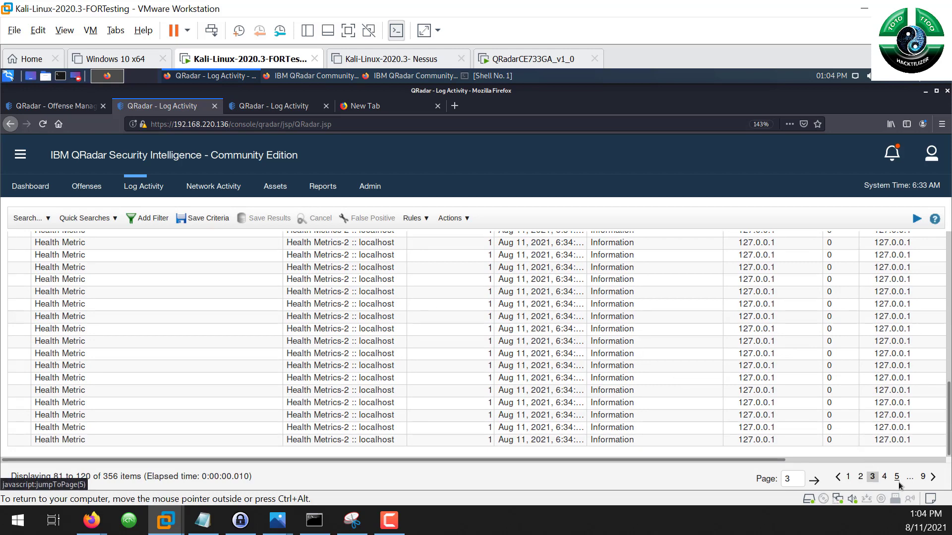
scroll(764, 333, "up", 5)
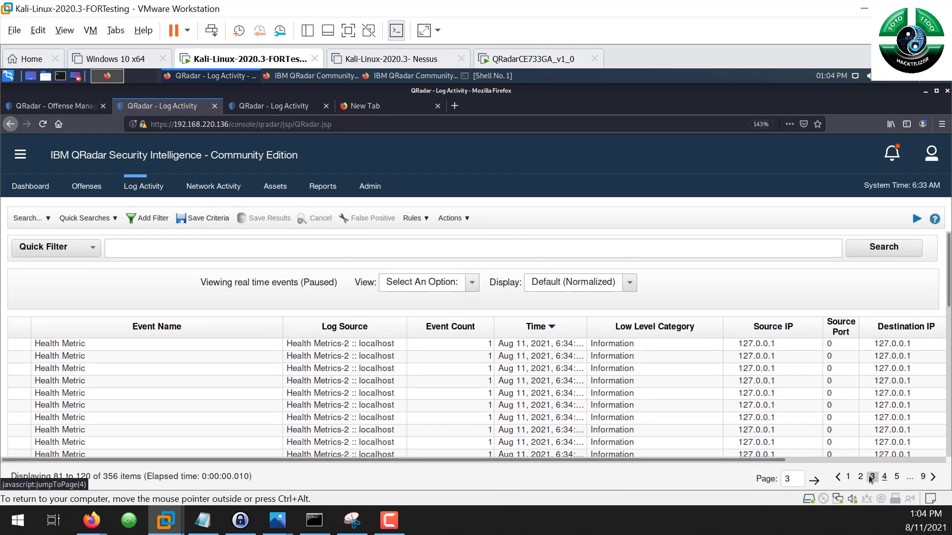
left_click(860, 477)
scroll(709, 313, "down", 5)
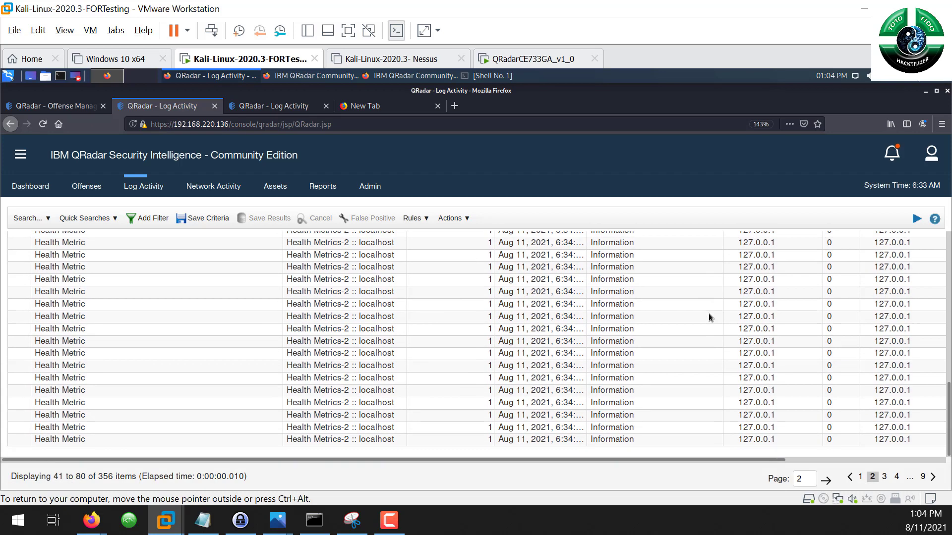
left_click(896, 477)
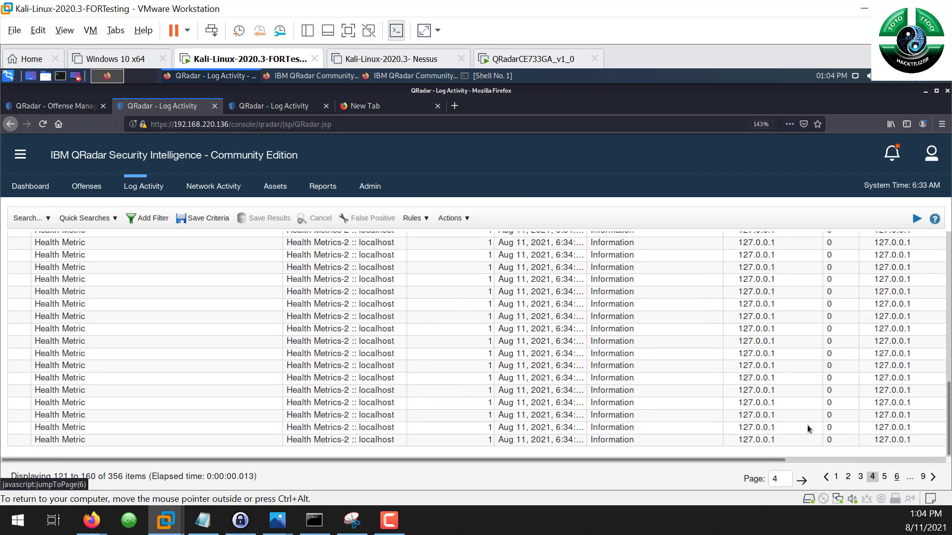
scroll(570, 310, "up", 5)
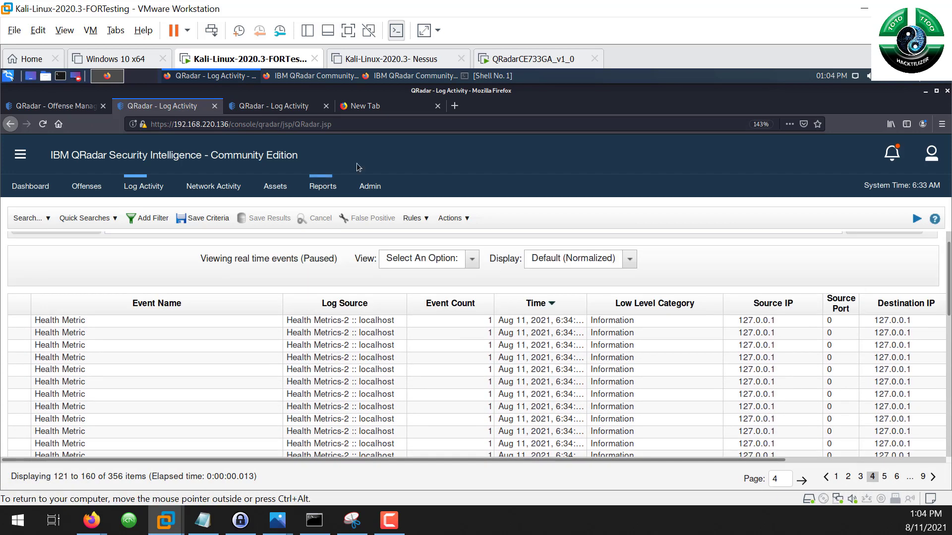
Step: Open a new Kali terminal, run ifconfig, and copy the eth0 IP address
left_click(60, 75)
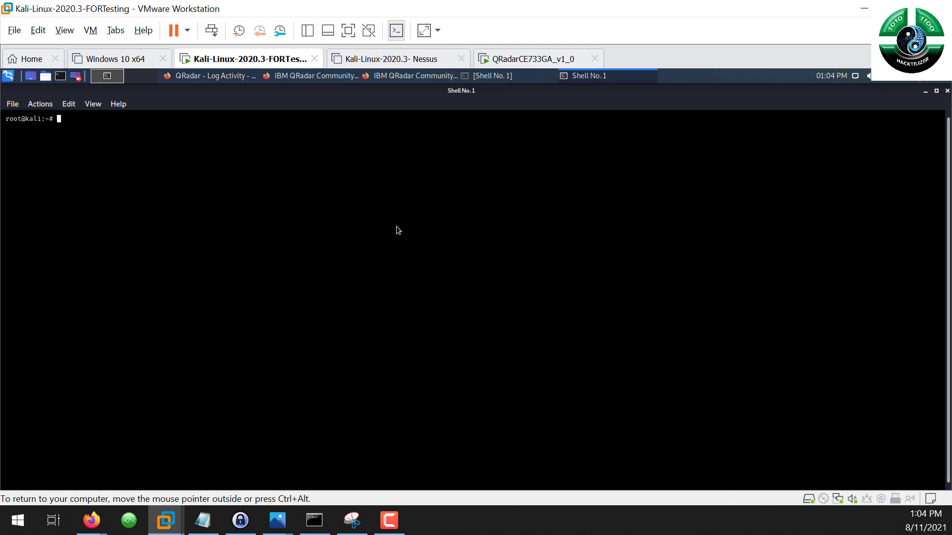
type("ifconfig")
key("Return")
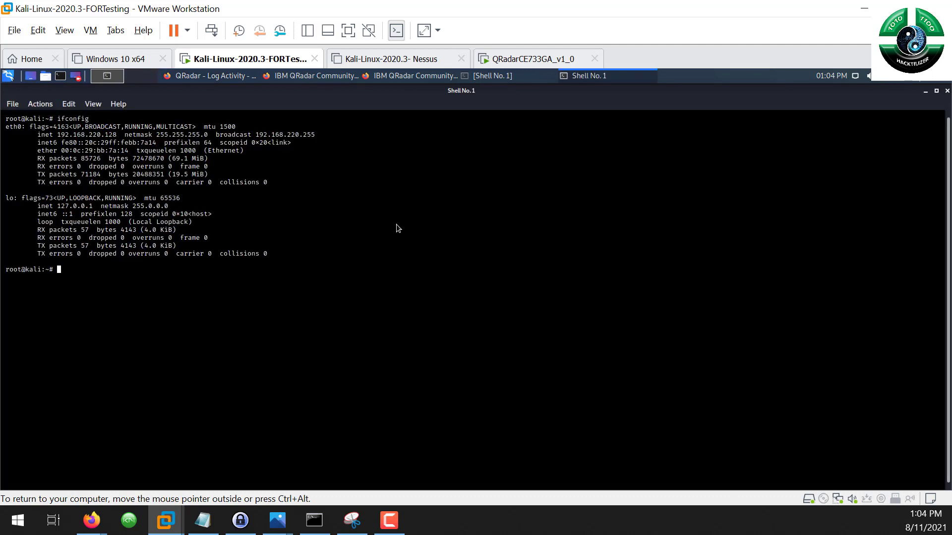
double_click(63, 135)
right_click(65, 135)
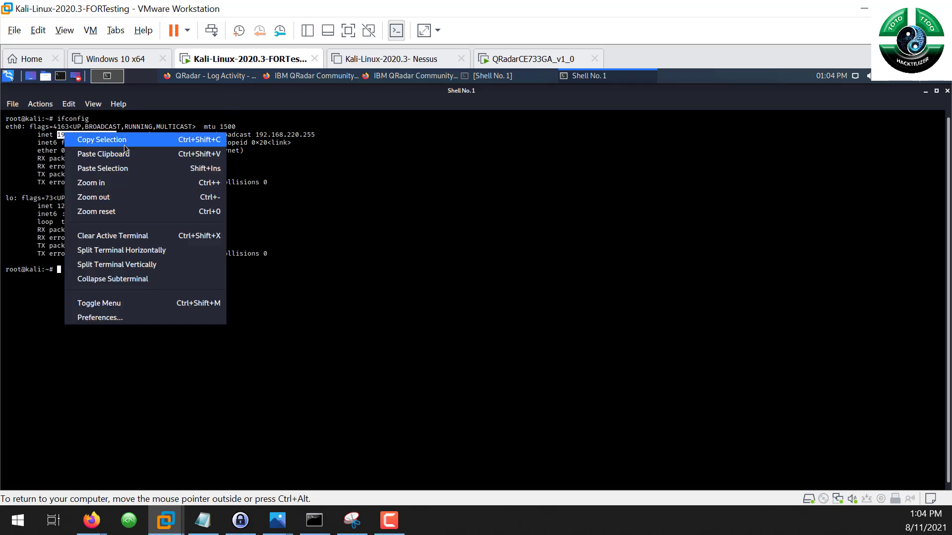
left_click(107, 139)
Step: Back in QRadar's Log Activity, add a filter where Source or Destination IP equals 192.168.220.128
left_click(925, 91)
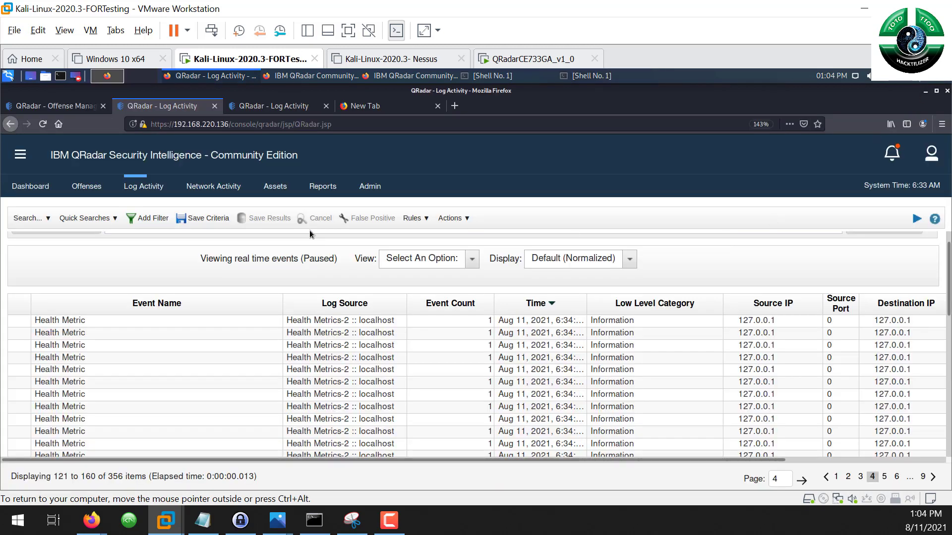
left_click(139, 218)
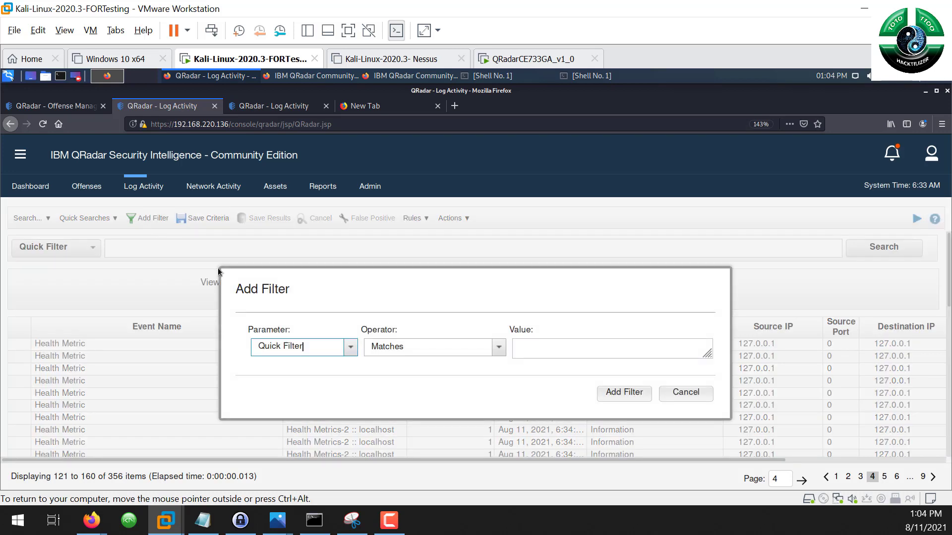
left_click(350, 347)
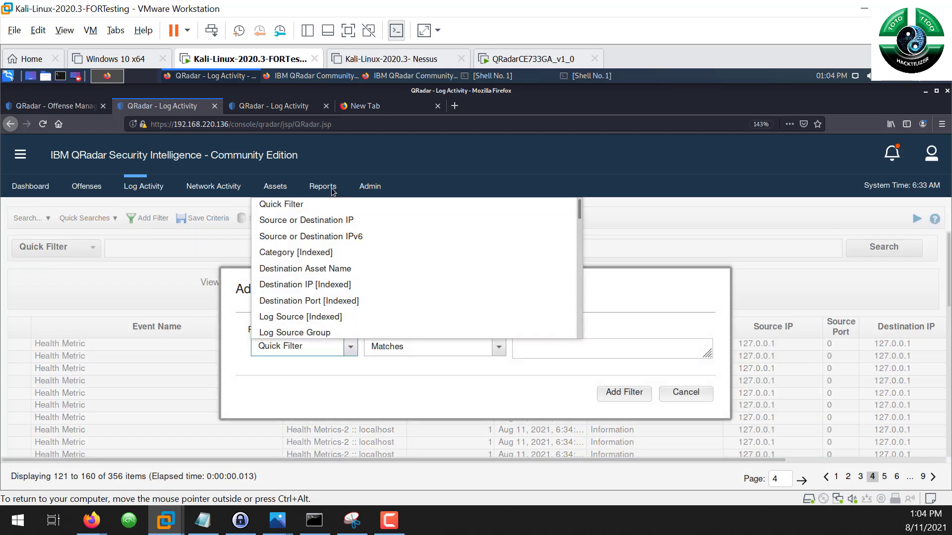
left_click(334, 223)
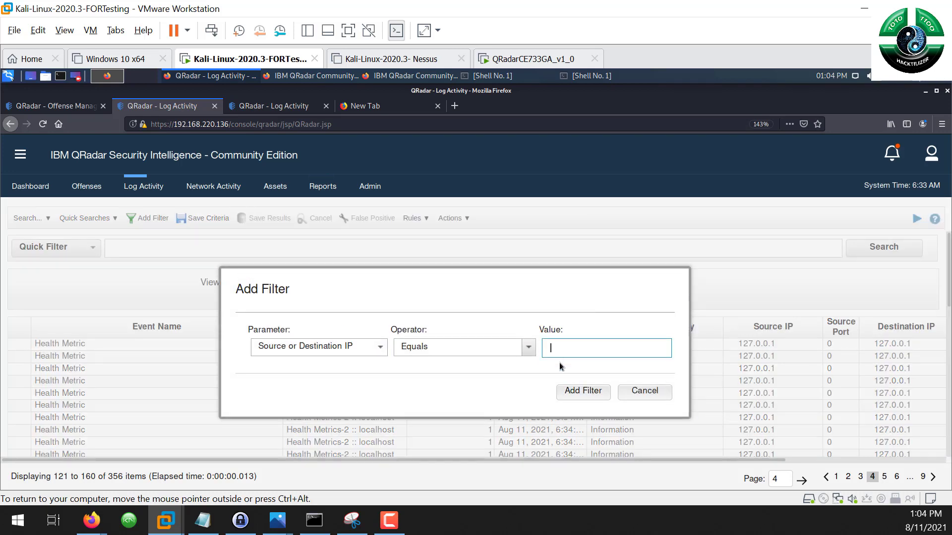
key("ctrl+v")
left_click(586, 391)
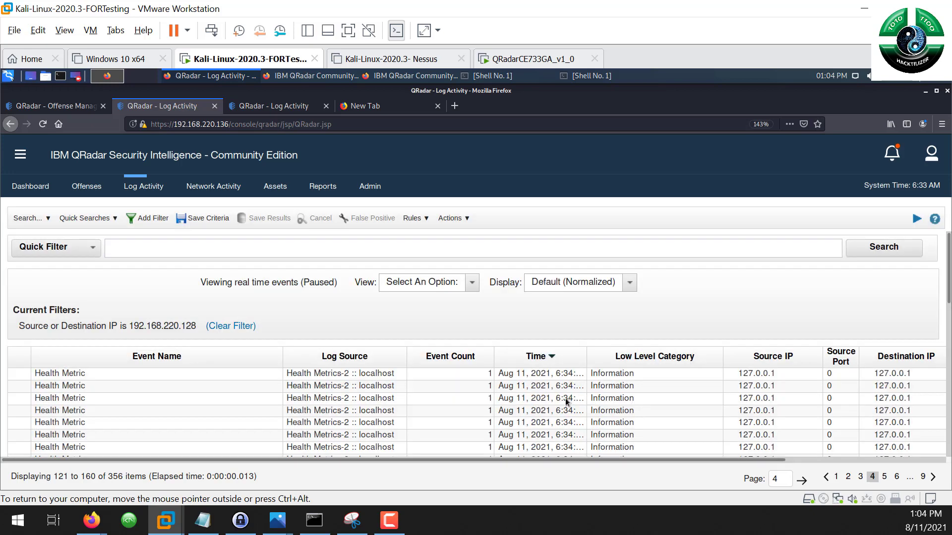
Step: Change the filtered view from real time to 8/11/2021, 6:29 AM to 6:34 AM, and examine the matching events
left_click(460, 284)
left_click(453, 405)
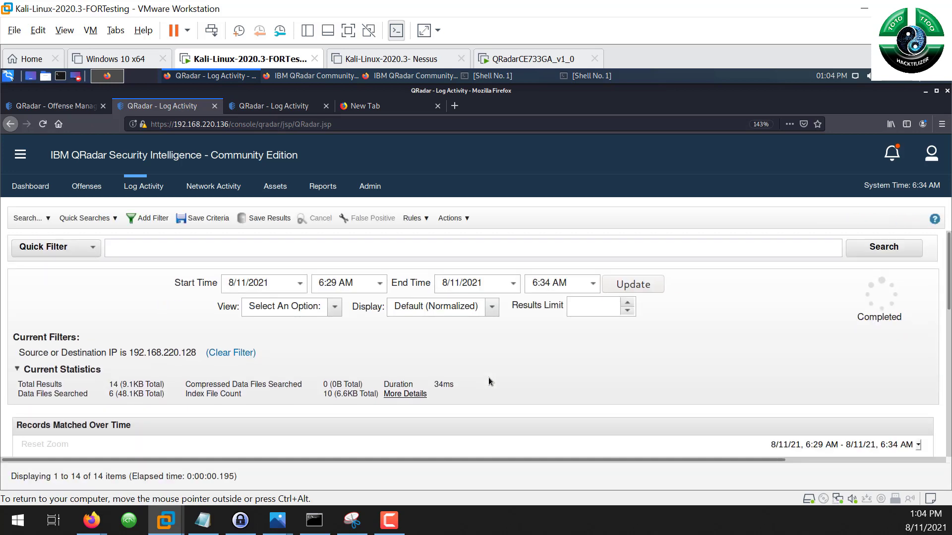
scroll(540, 375, "down", 3)
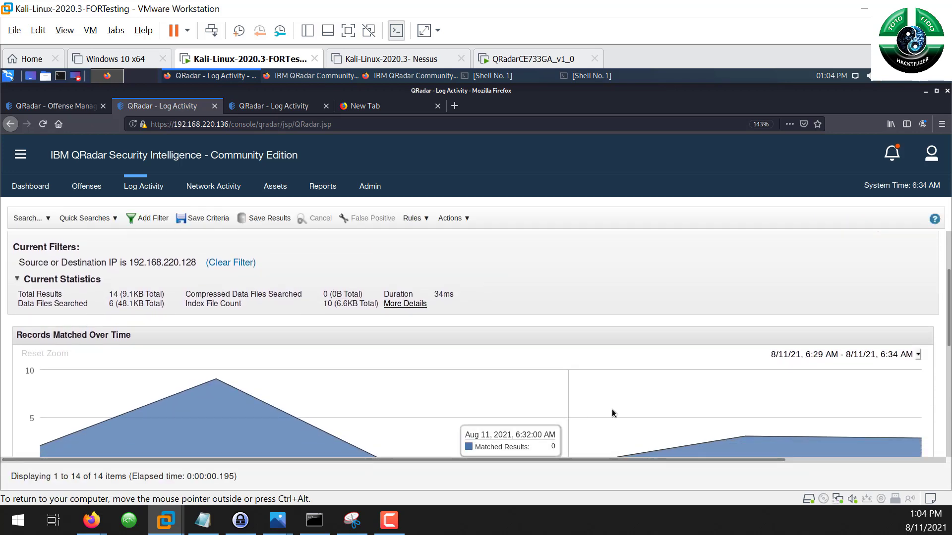
scroll(937, 298, "down", 5)
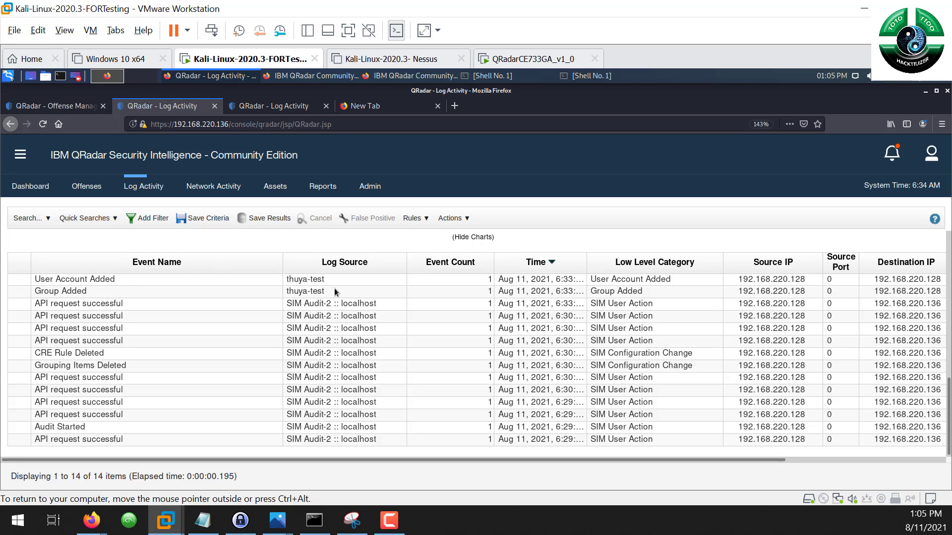
Step: Check the username of the User Account Added event from thuya-test and open that event's details
left_click_drag(406, 458, 615, 470)
left_click(872, 284)
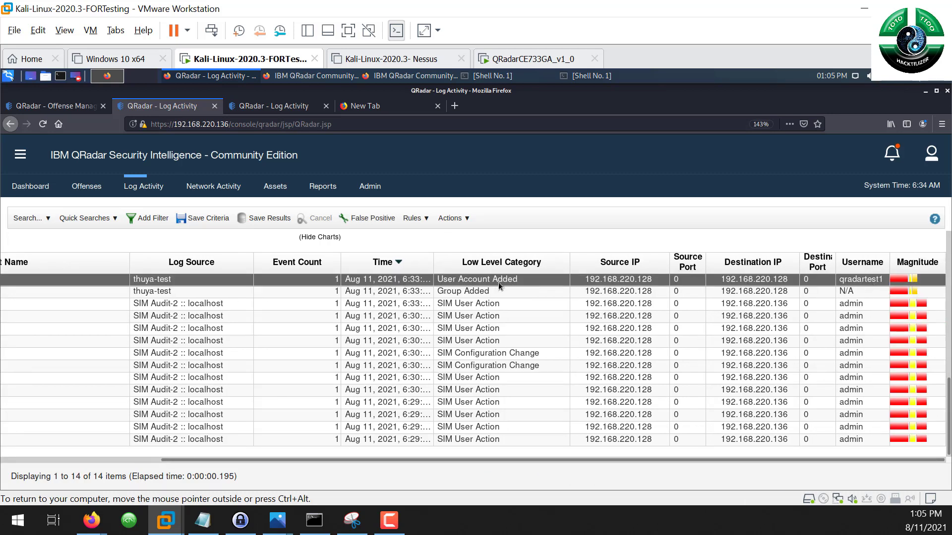
double_click(466, 281)
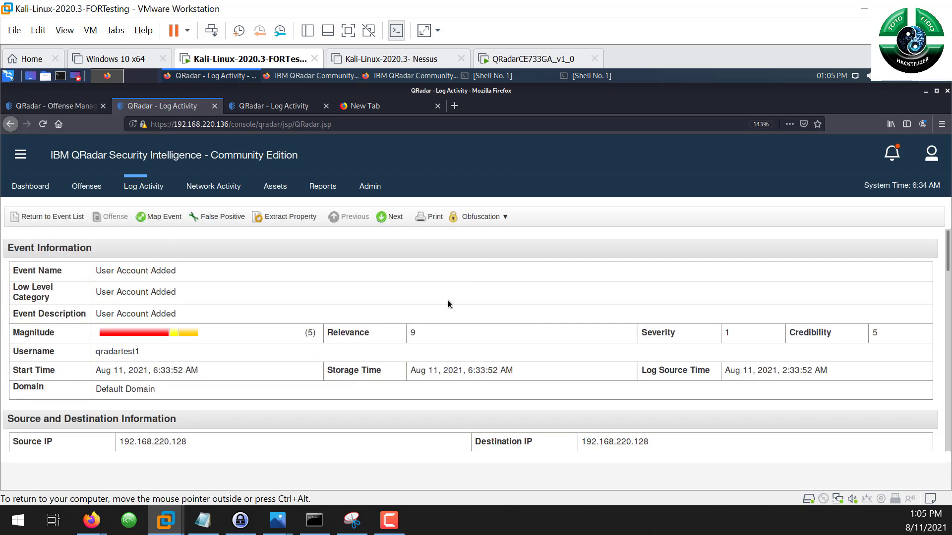
Step: Examine the User Account Added event's source and destination details, and the useradd entry in its payload
scroll(446, 310, "down", 5)
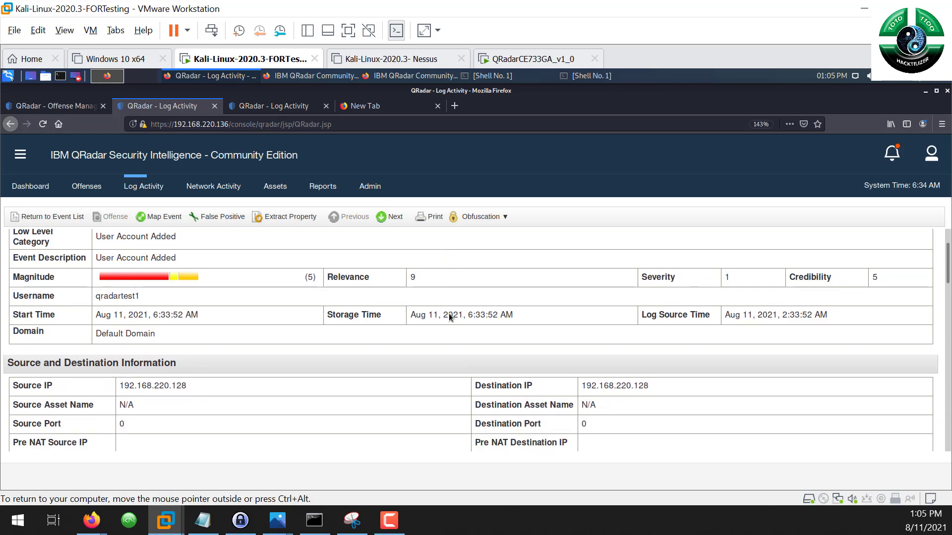
scroll(449, 311, "down", 1)
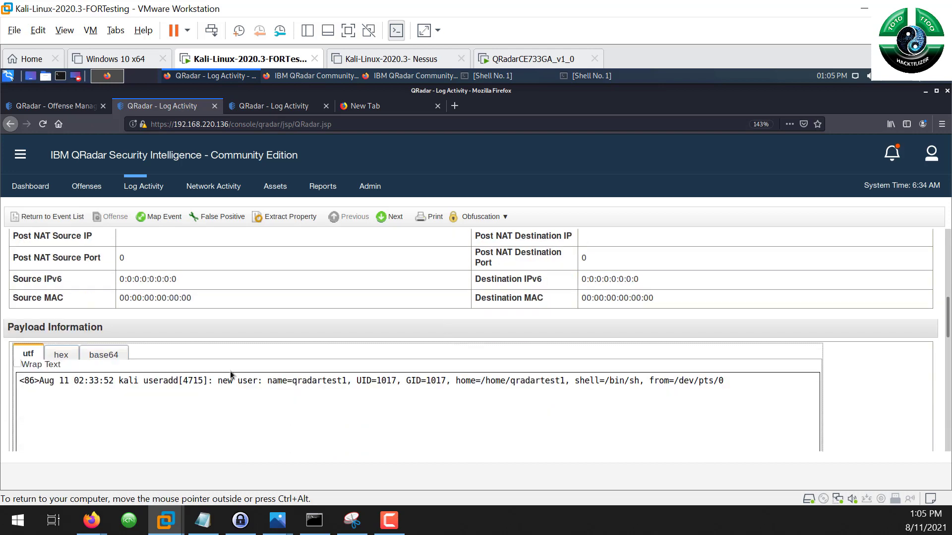
triple_click(228, 383)
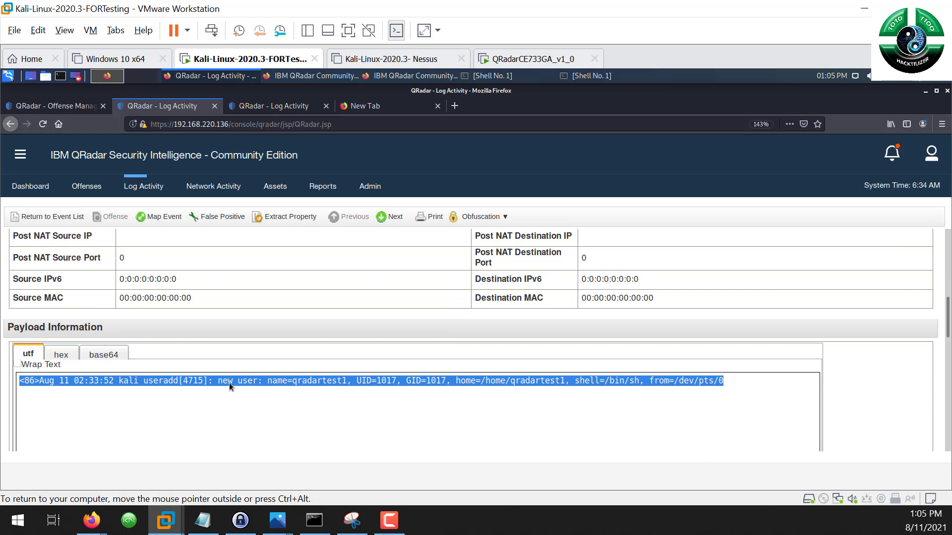
left_click(522, 397)
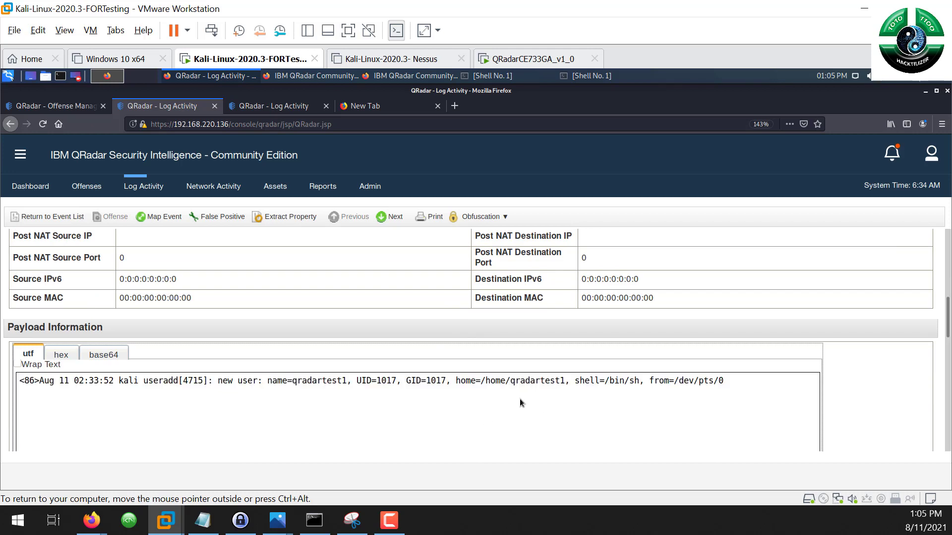
scroll(520, 401, "down", 3)
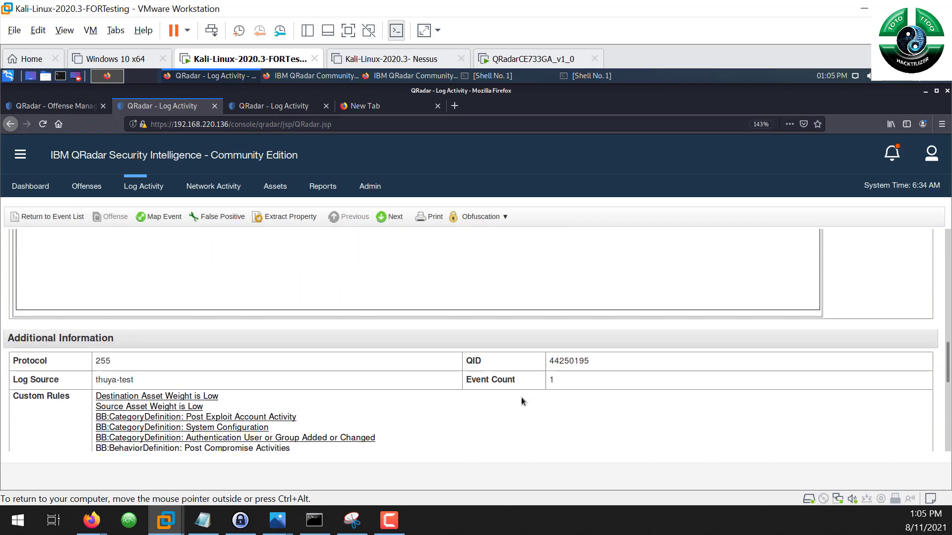
scroll(425, 319, "up", 5)
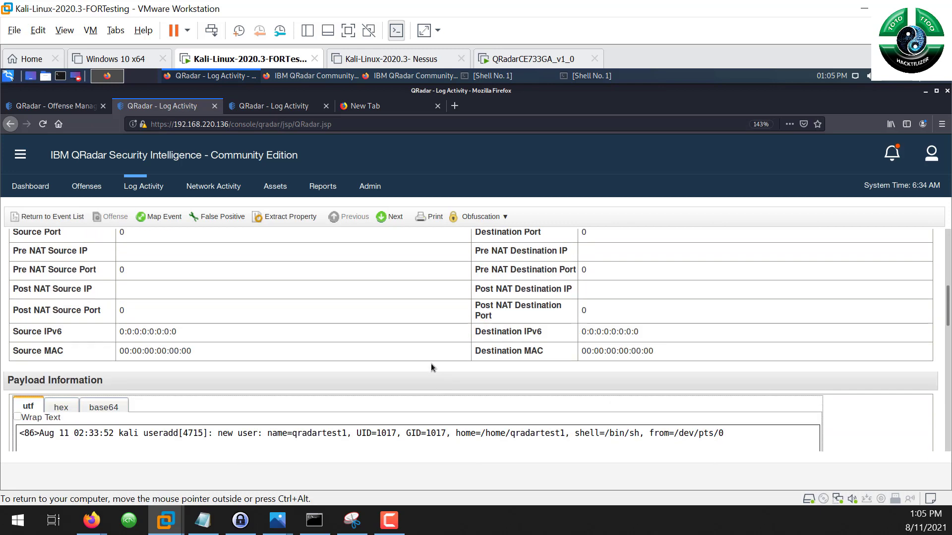
scroll(454, 372, "up", 4)
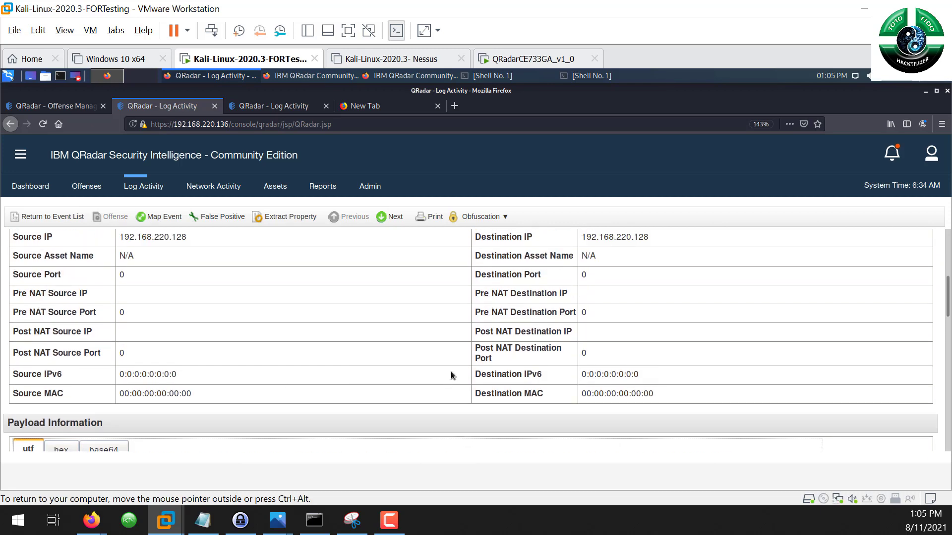
scroll(448, 409, "down", 5)
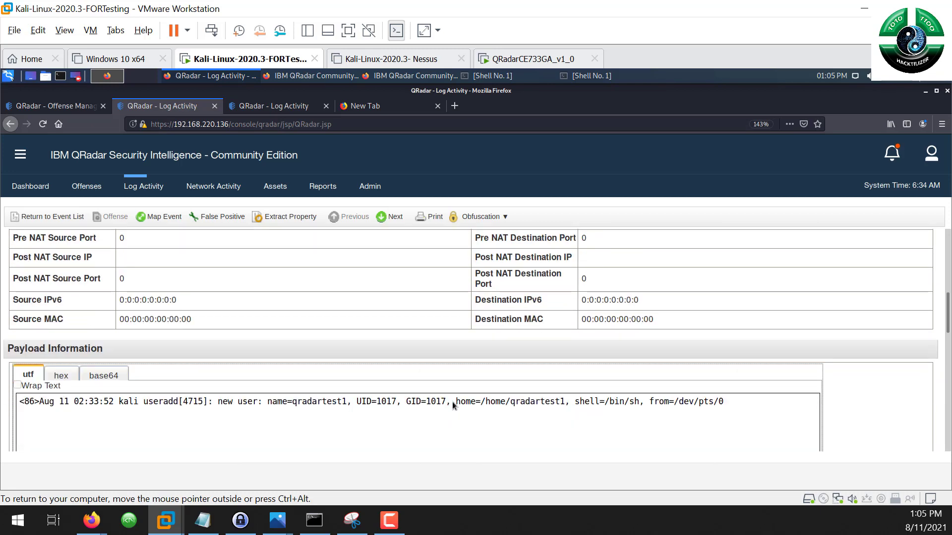
triple_click(452, 401)
scroll(418, 347, "up", 5)
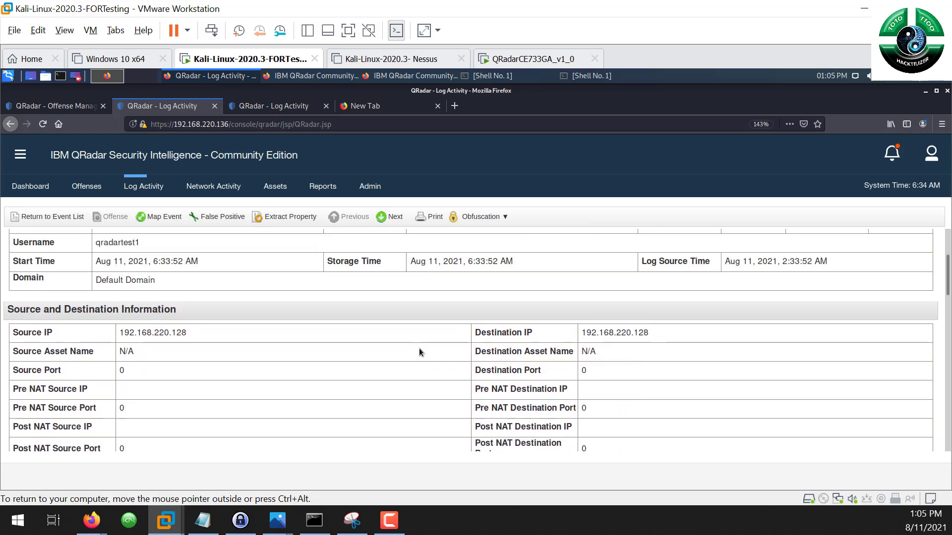
scroll(424, 342, "up", 3)
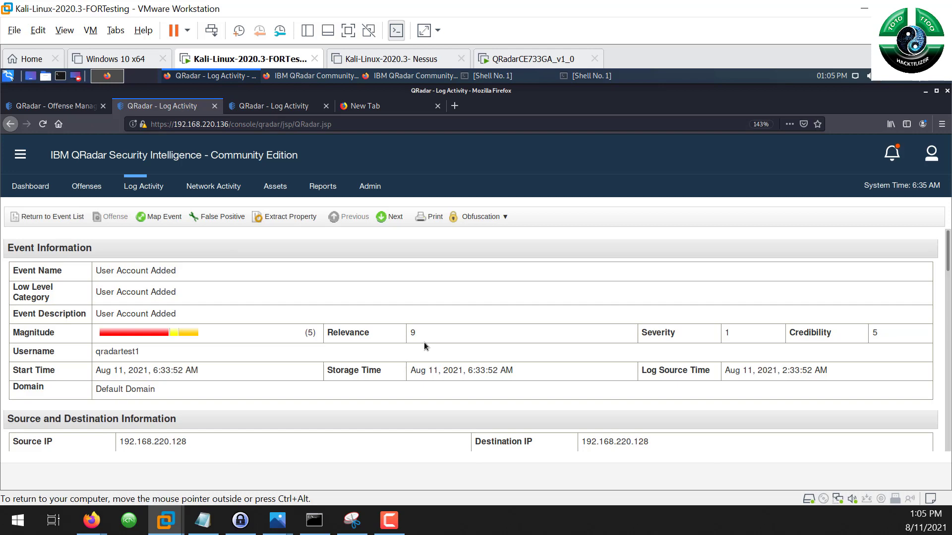
Step: Review the event's payload against its Additional Information, checking the QID, log source and general event information
scroll(424, 340, "down", 5)
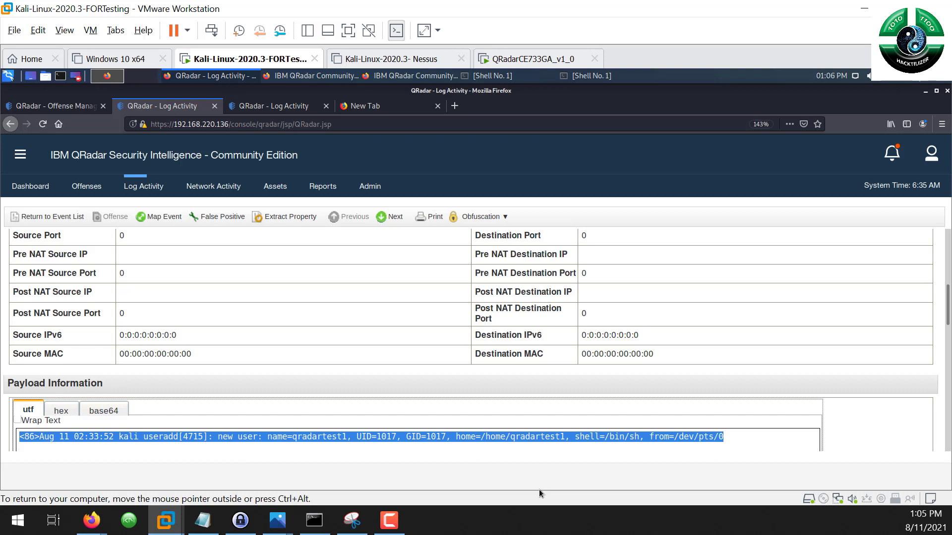
scroll(533, 447, "down", 3)
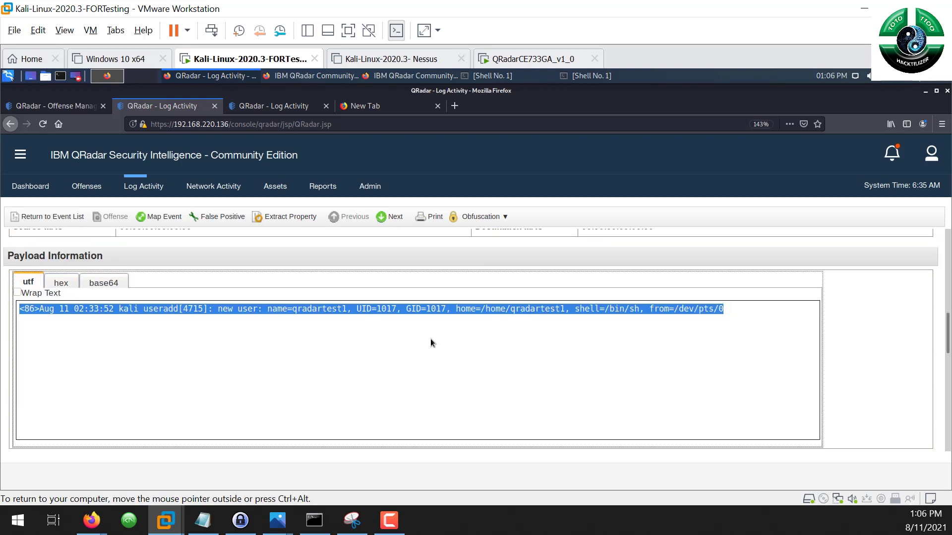
scroll(430, 342, "down", 3)
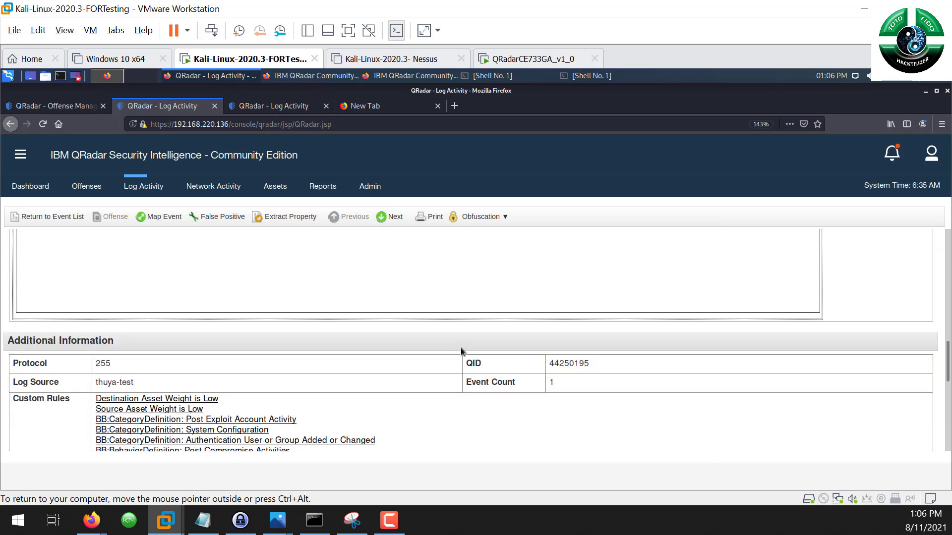
scroll(460, 351, "up", 3)
scroll(469, 342, "down", 2)
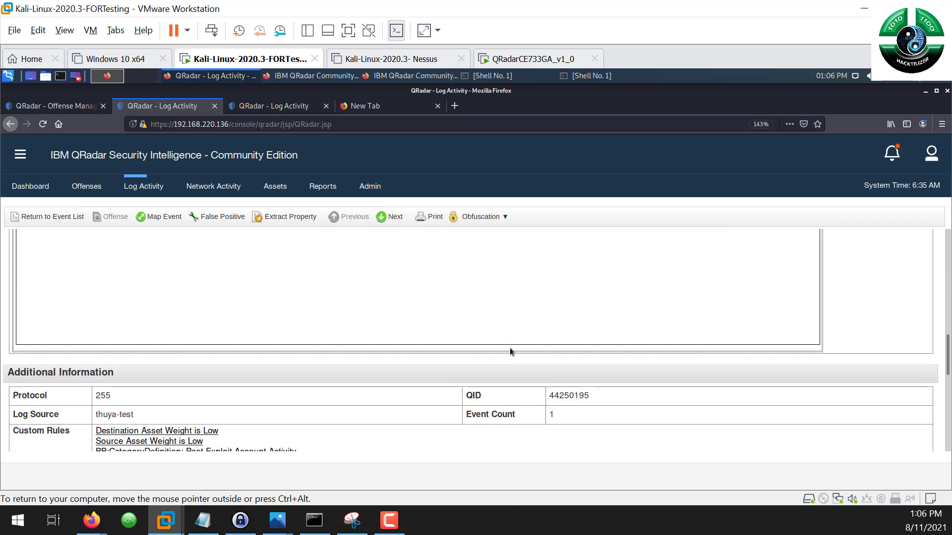
scroll(510, 351, "down", 1)
double_click(566, 353)
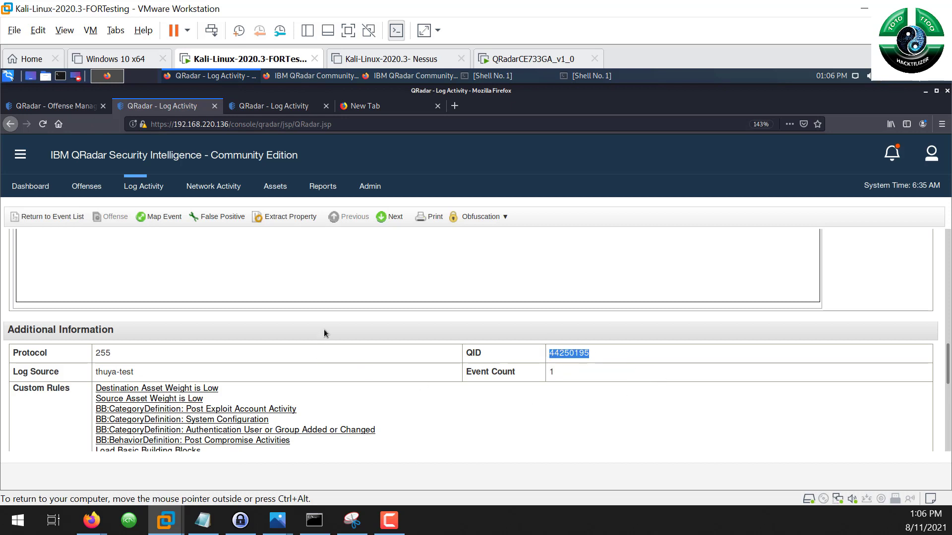
scroll(323, 330, "up", 3)
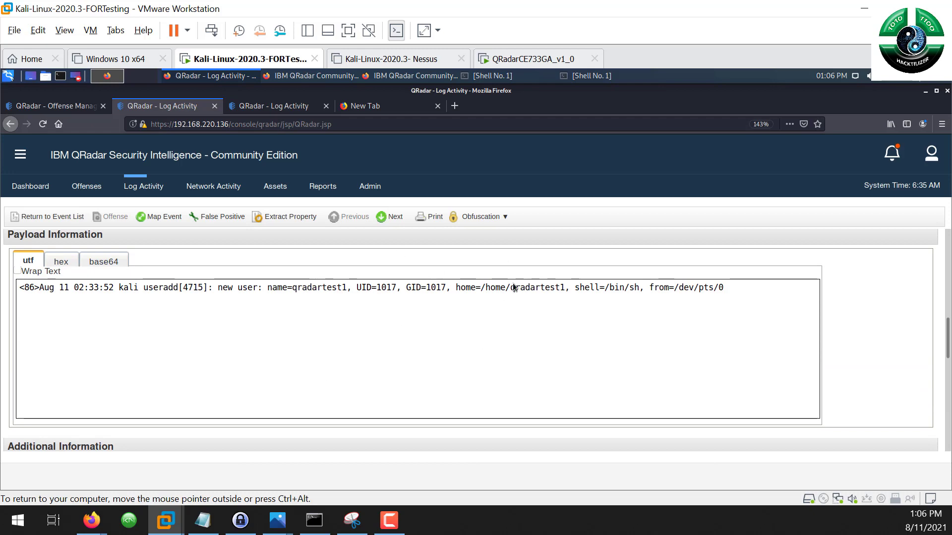
scroll(580, 333, "up", 3)
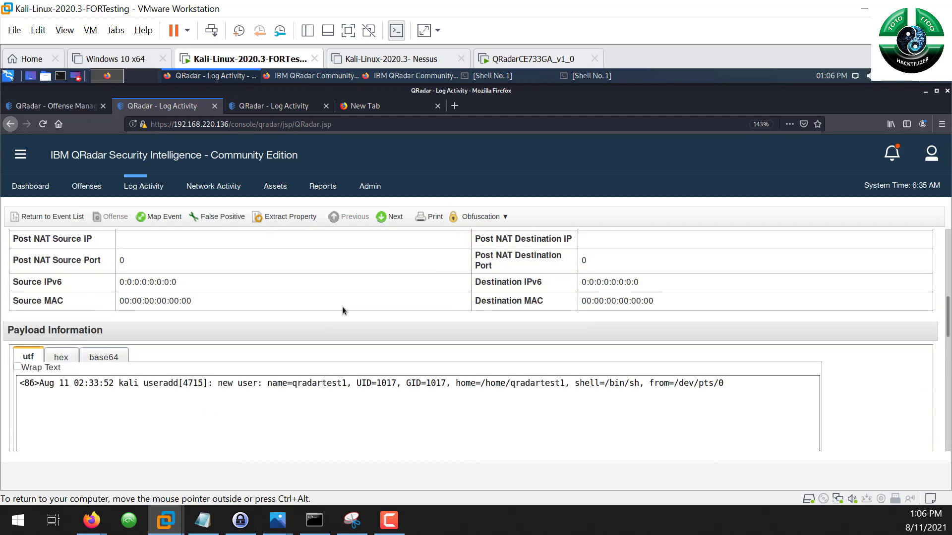
scroll(342, 306, "up", 6)
scroll(276, 334, "up", 3)
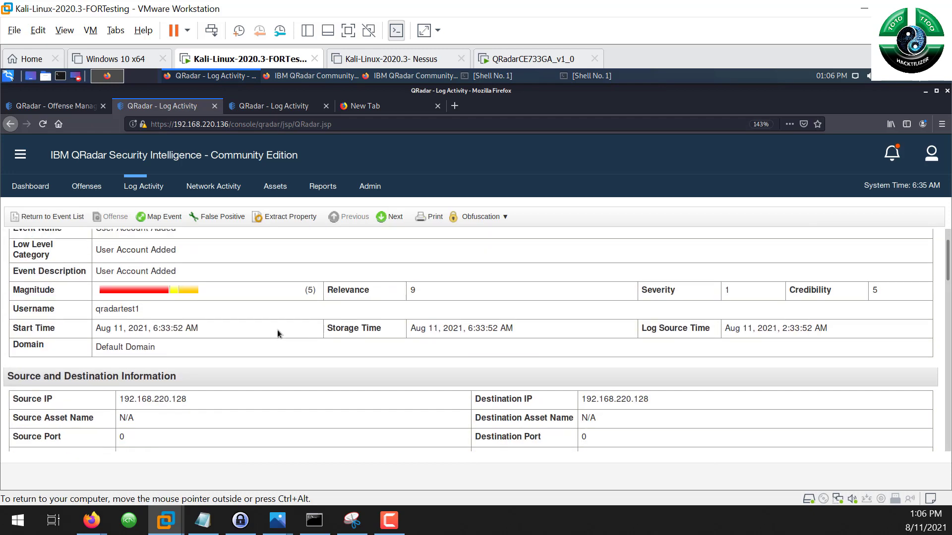
scroll(373, 355, "down", 3)
scroll(507, 373, "down", 10)
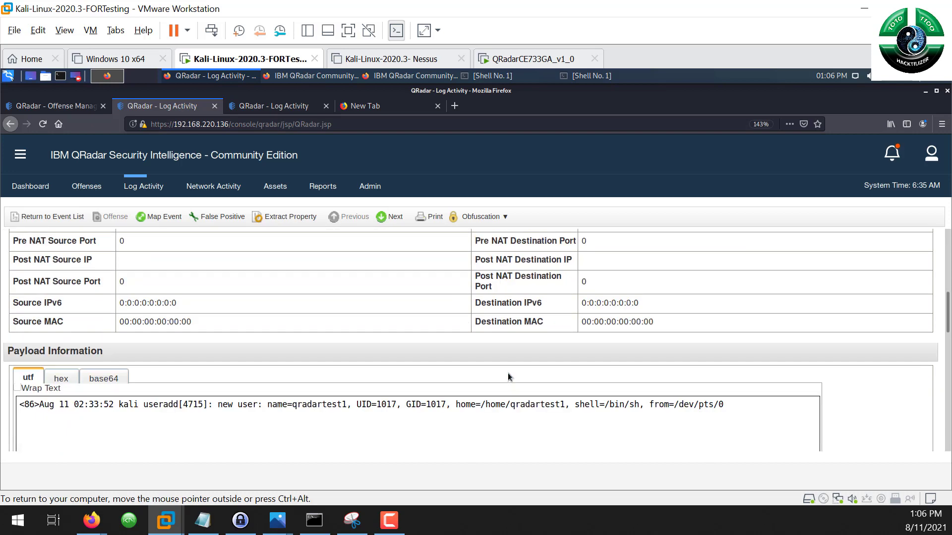
Step: Copy the User Account Added event's QID from its Additional Information
double_click(585, 385)
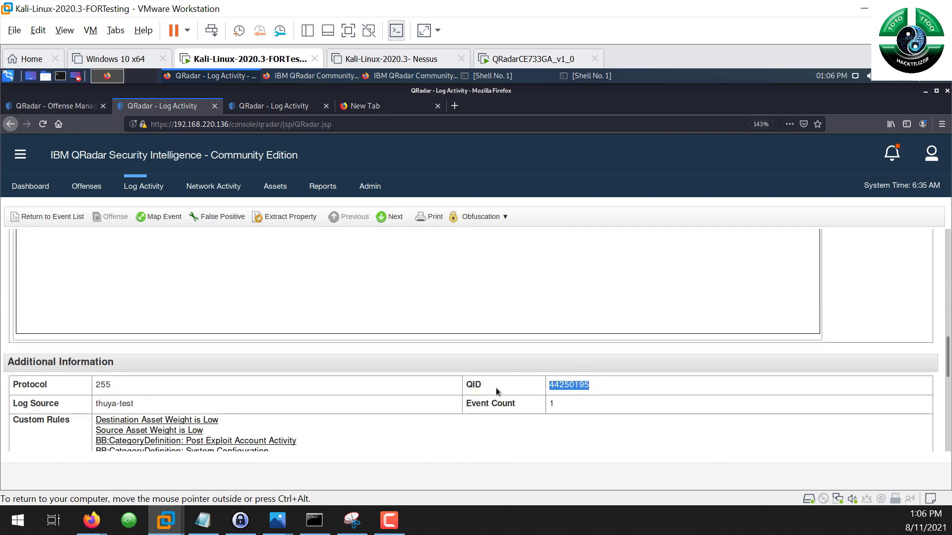
left_click(579, 385)
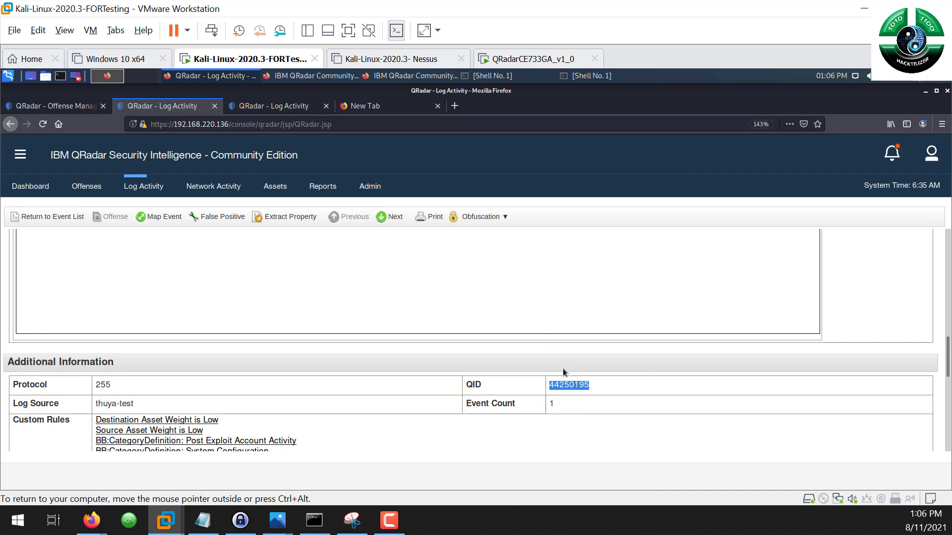
scroll(298, 279, "up", 5)
scroll(415, 338, "down", 5)
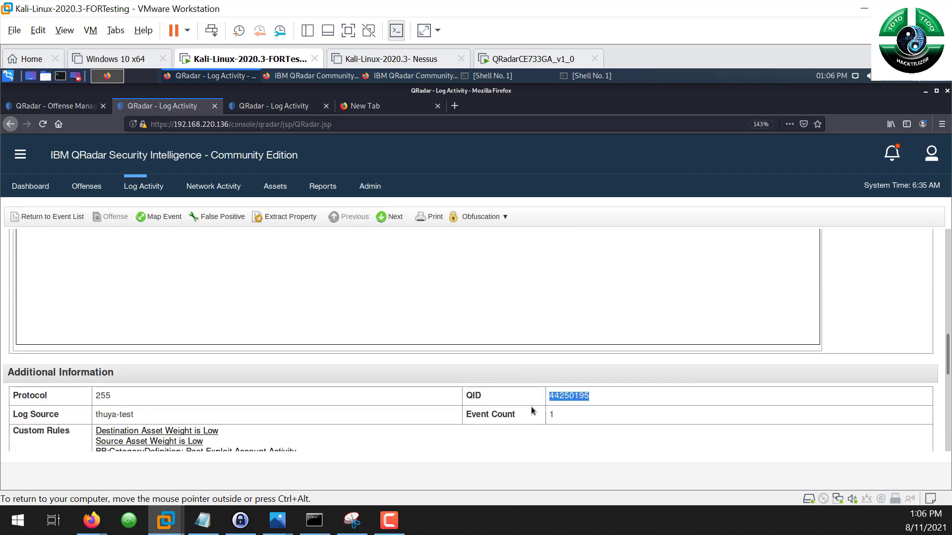
left_click(558, 396)
double_click(468, 400)
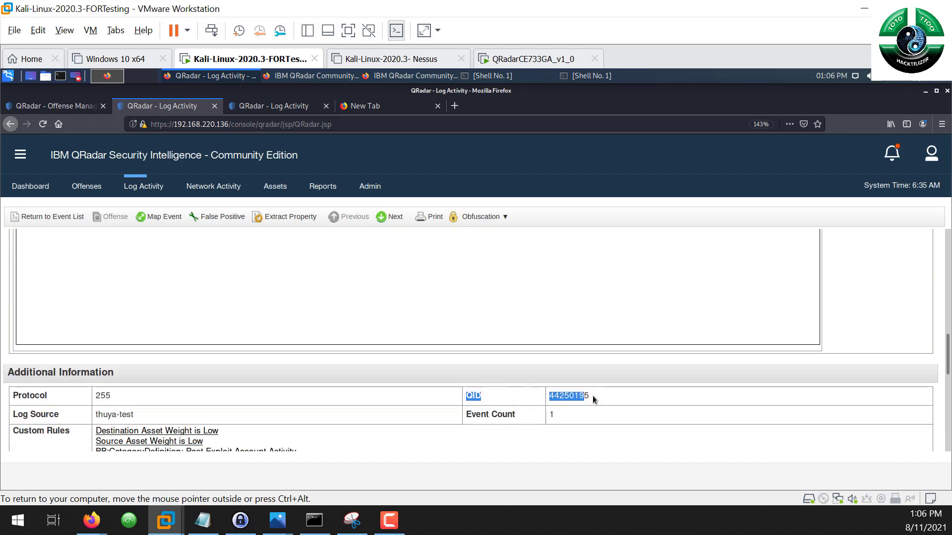
double_click(568, 400)
key("ctrl+c")
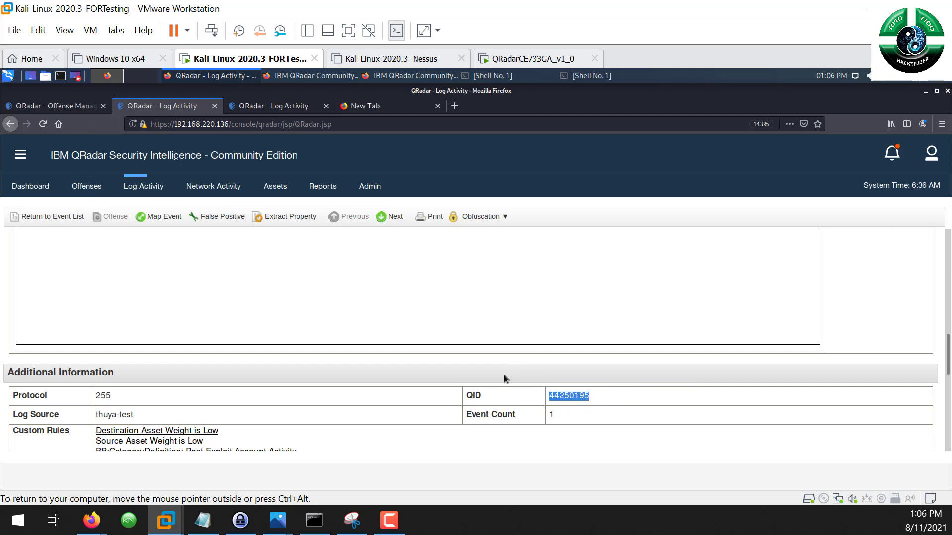
Step: Open a new text editor document in Kali, paste the QID 44250195 into it, and minimize the document's window
left_click(7, 76)
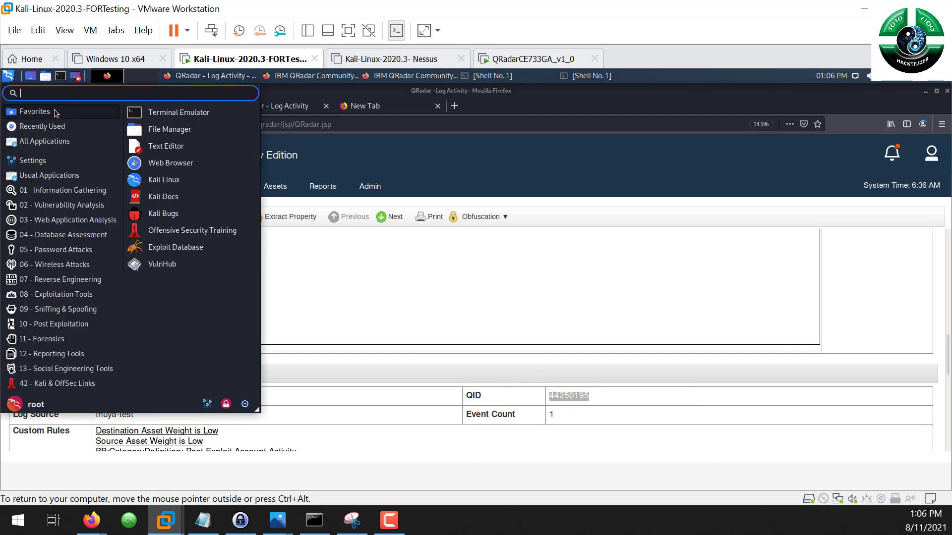
left_click(548, 313)
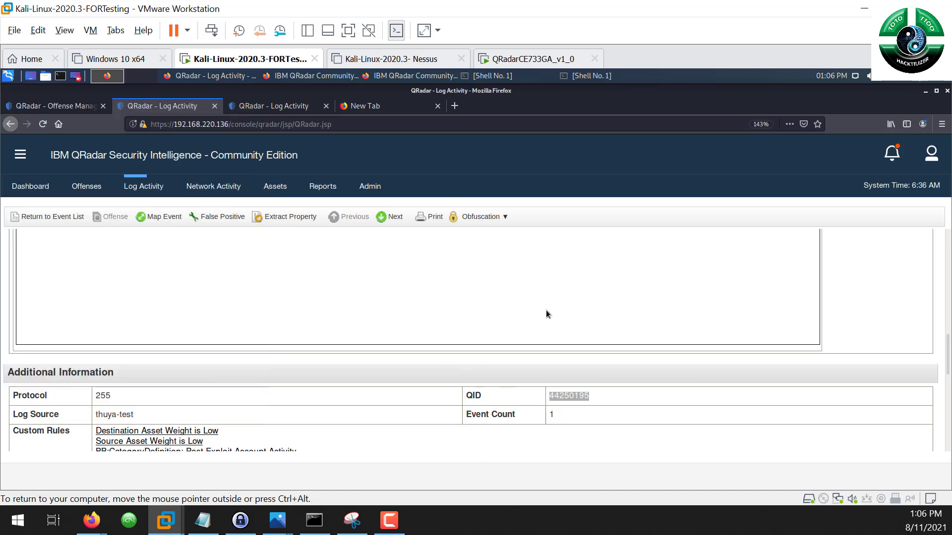
key("ctrl+v")
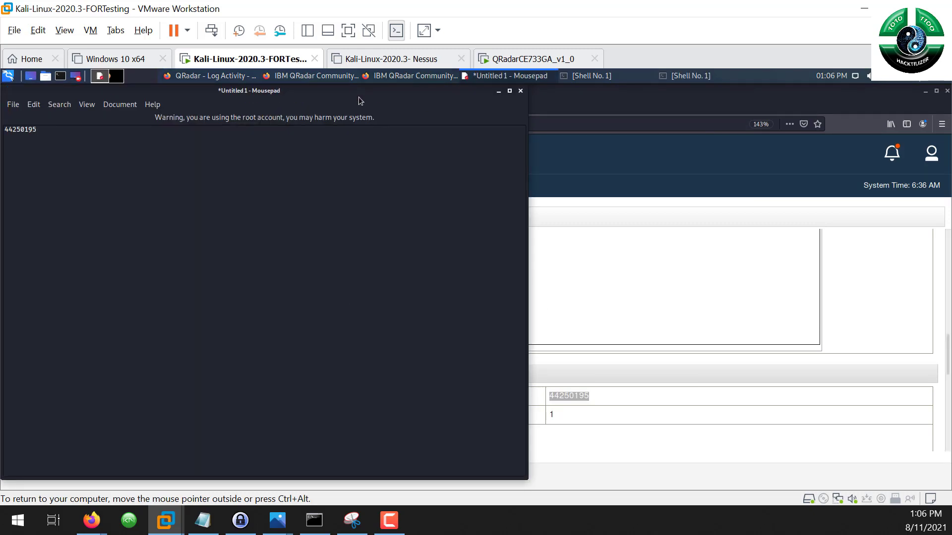
left_click_drag(359, 97, 742, 207)
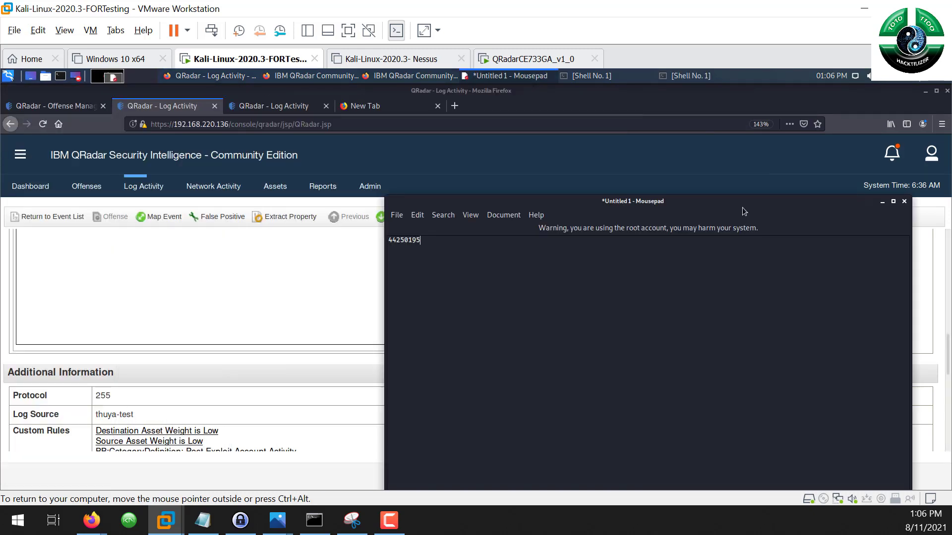
left_click(882, 202)
Step: Return from the event details to the event list, and start a new event rule from the Offenses rules, proceeding to its source choice
scroll(124, 276, "up", 5)
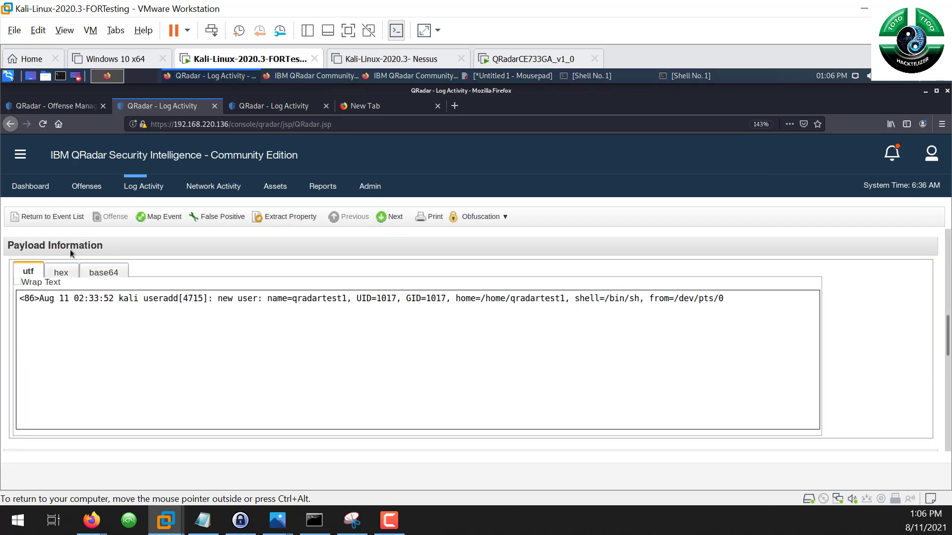
left_click(52, 217)
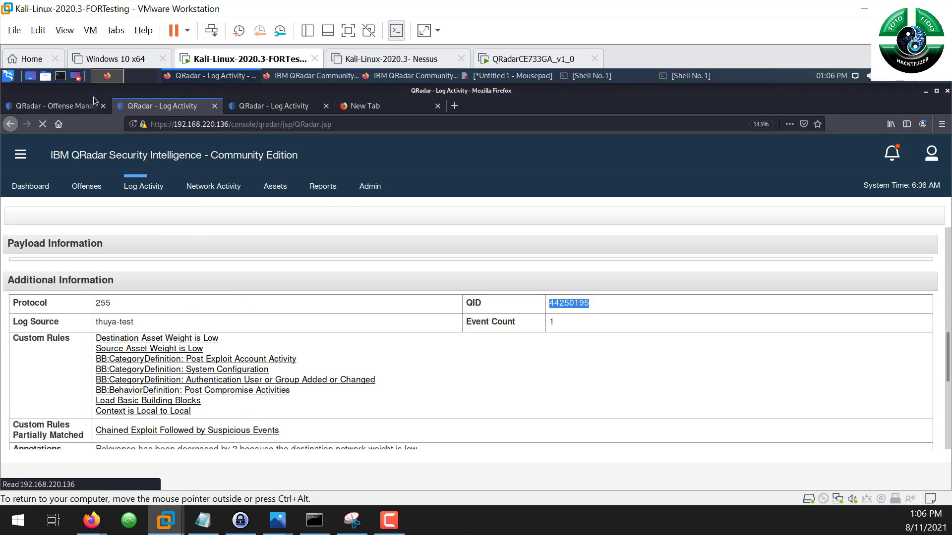
left_click(94, 100)
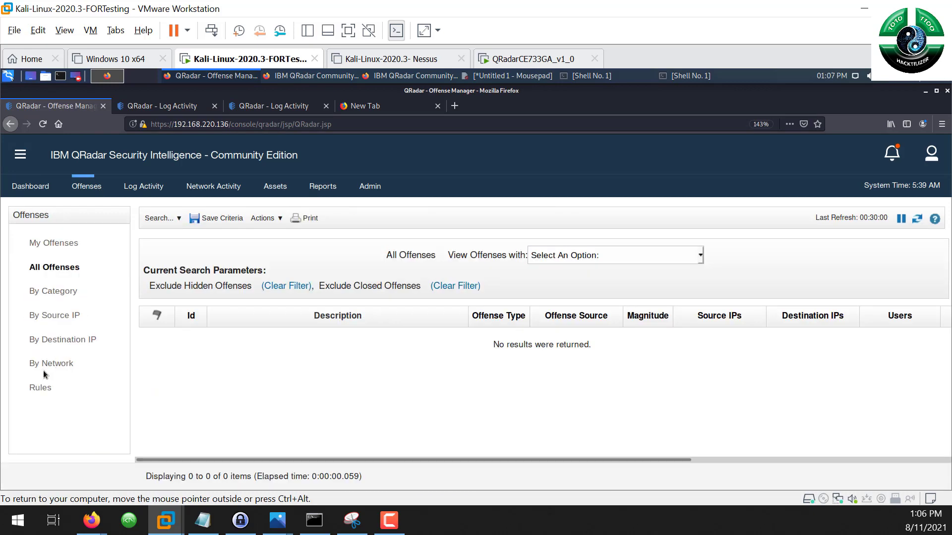
left_click(36, 389)
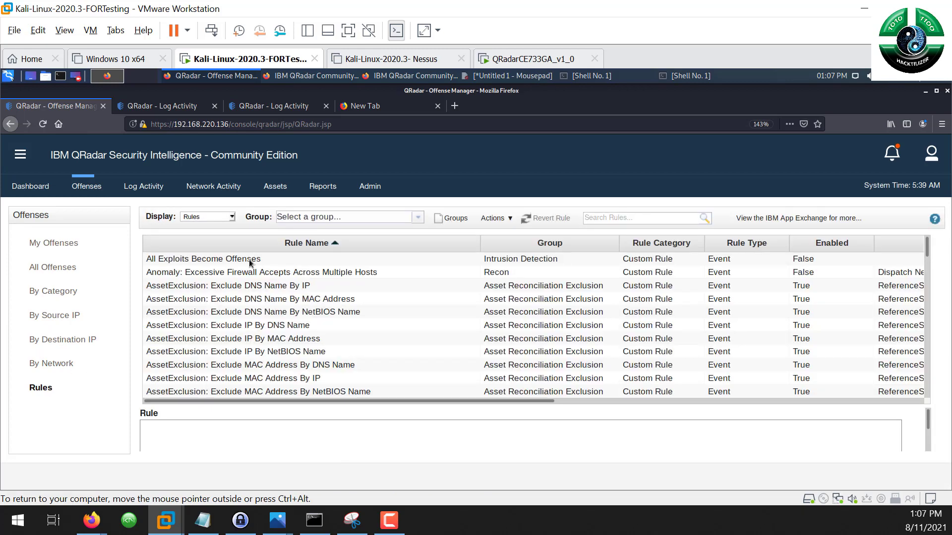
left_click(493, 223)
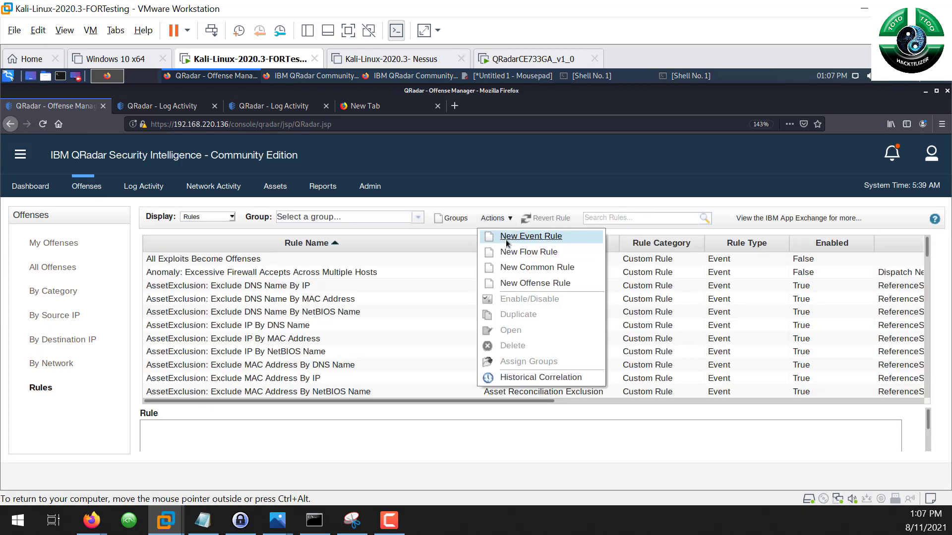
left_click(506, 238)
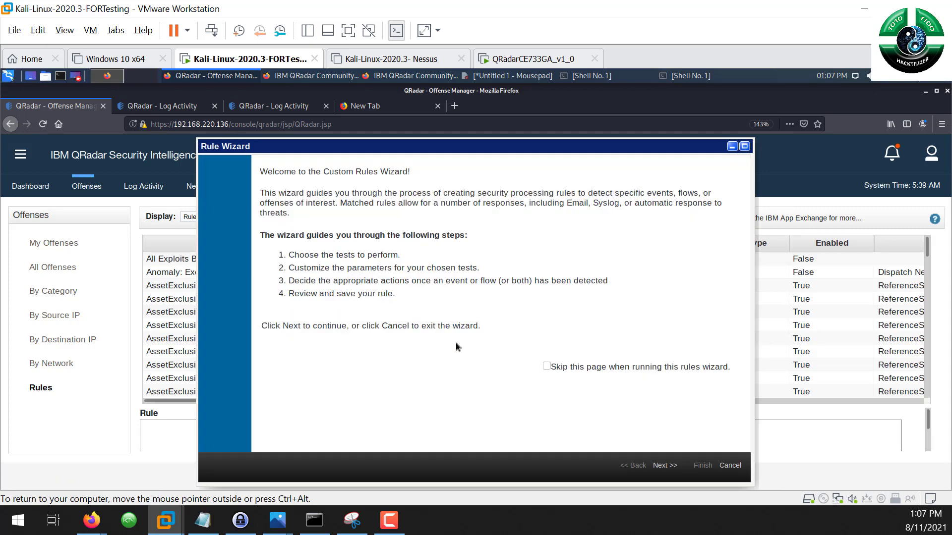
left_click(668, 467)
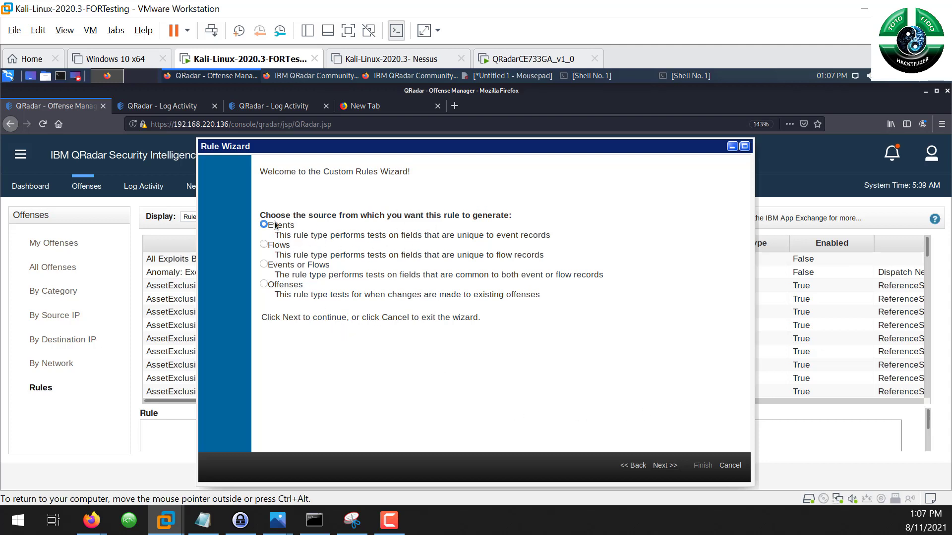
Step: Proceed with Events as the rule source and name the rule "unusual user behaviour --"
left_click(664, 466)
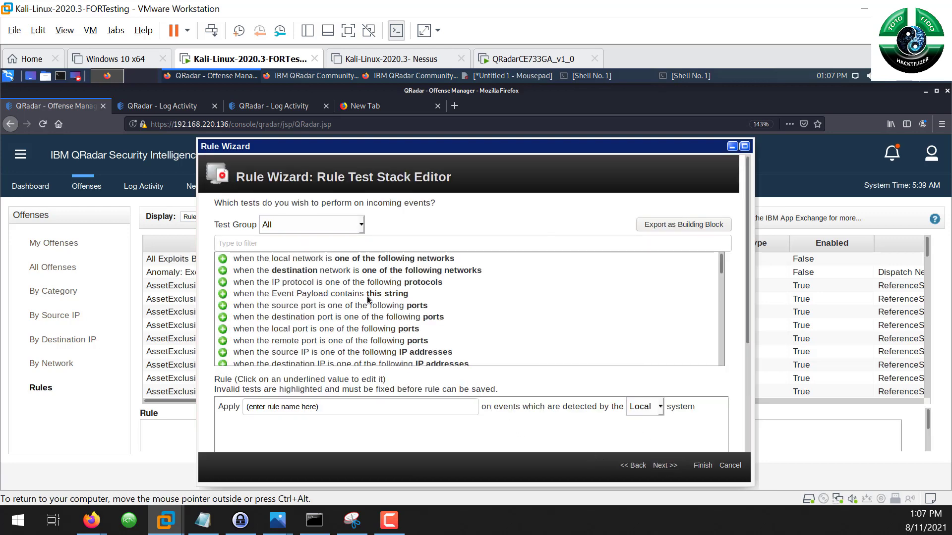
left_click_drag(373, 144, 373, 141)
scroll(407, 314, "down", 5)
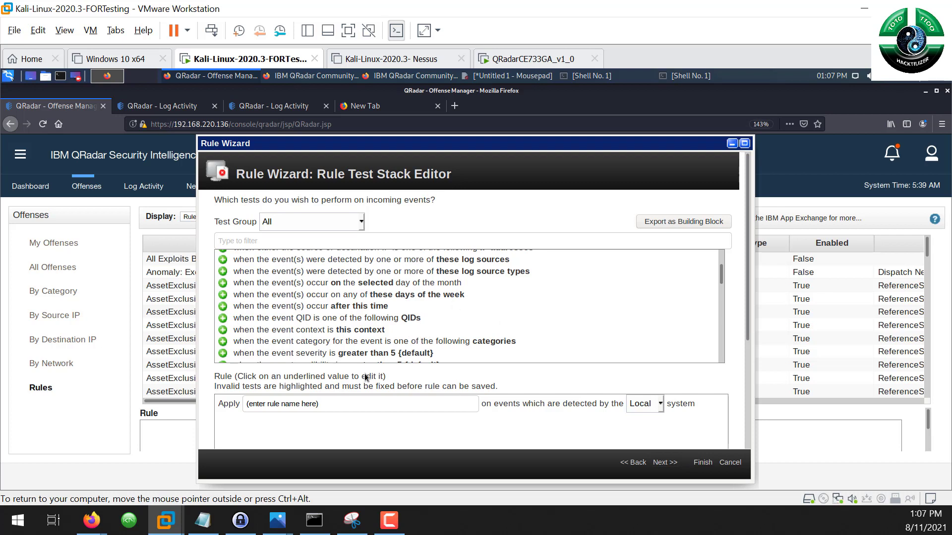
left_click(255, 410)
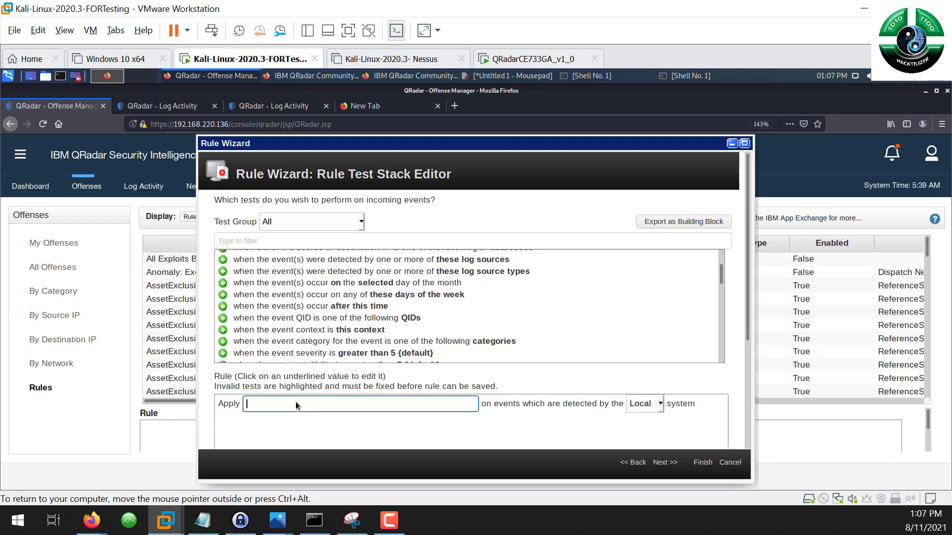
type("unu")
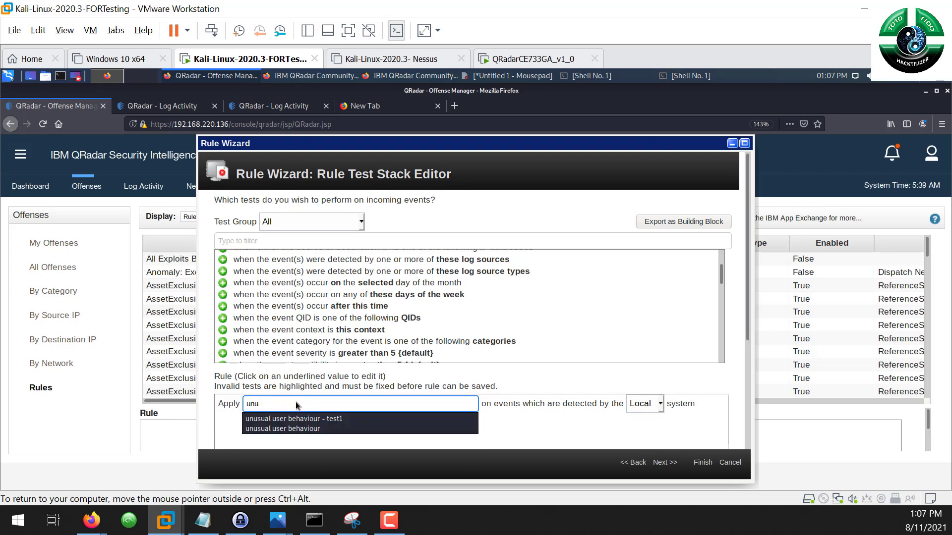
key("Down")
key("Down")
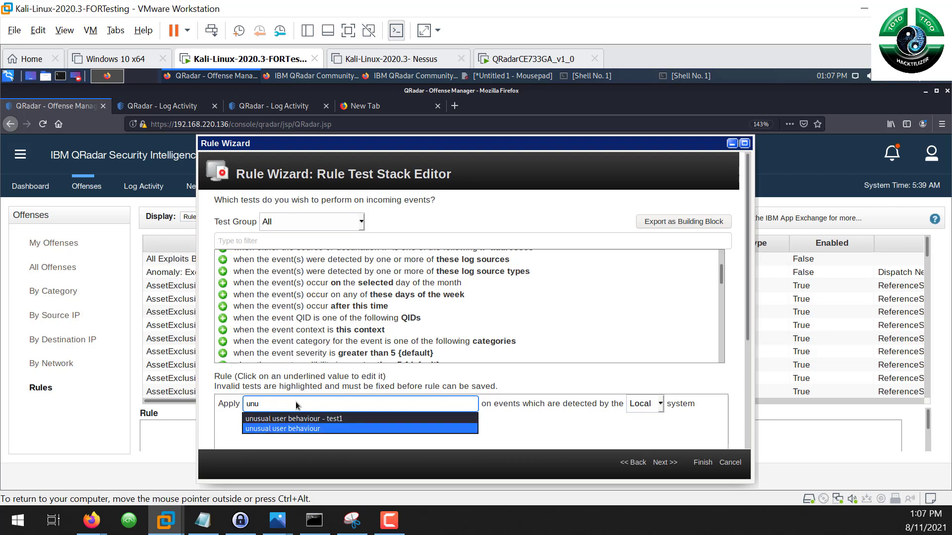
key("Return")
type("-")
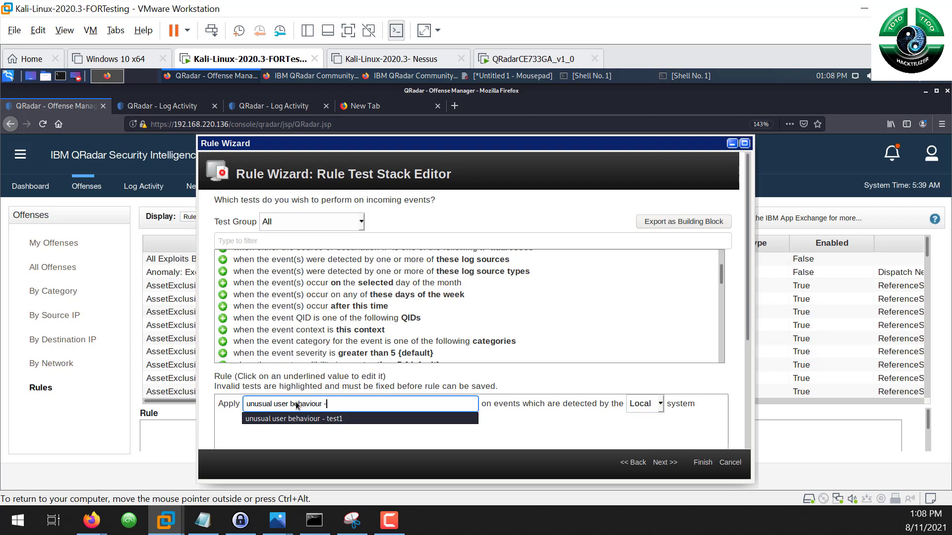
type("-")
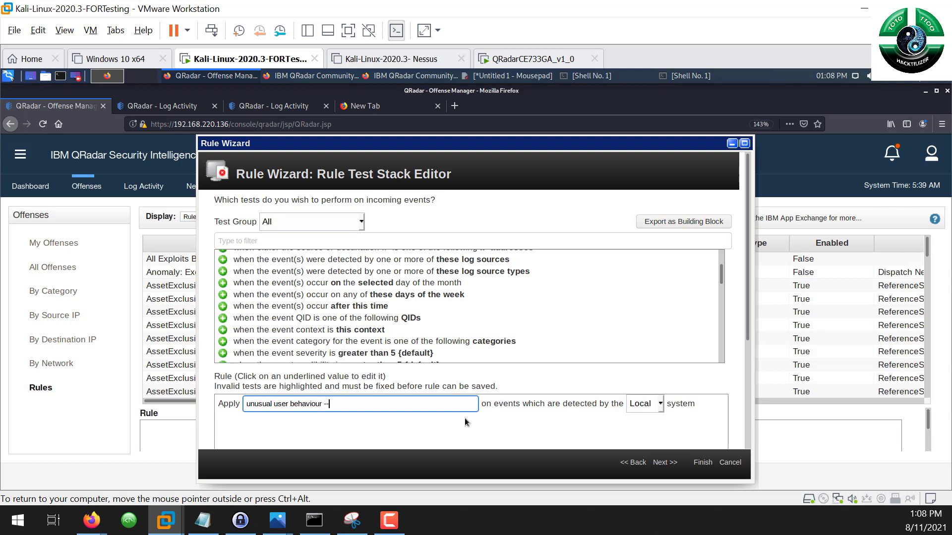
left_click(523, 422)
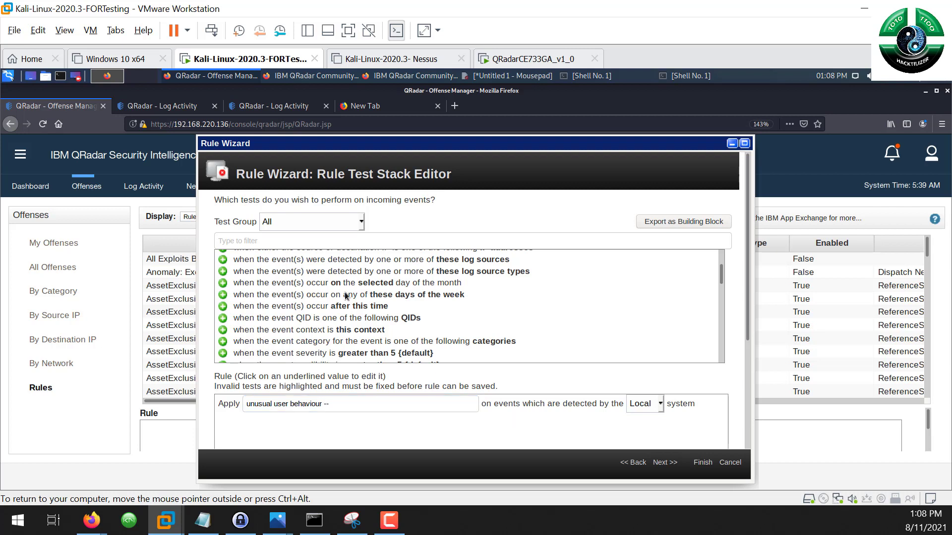
Step: Add the test "when the event QID is one of the following QIDs" to the rule and open its QID selection
left_click(313, 320)
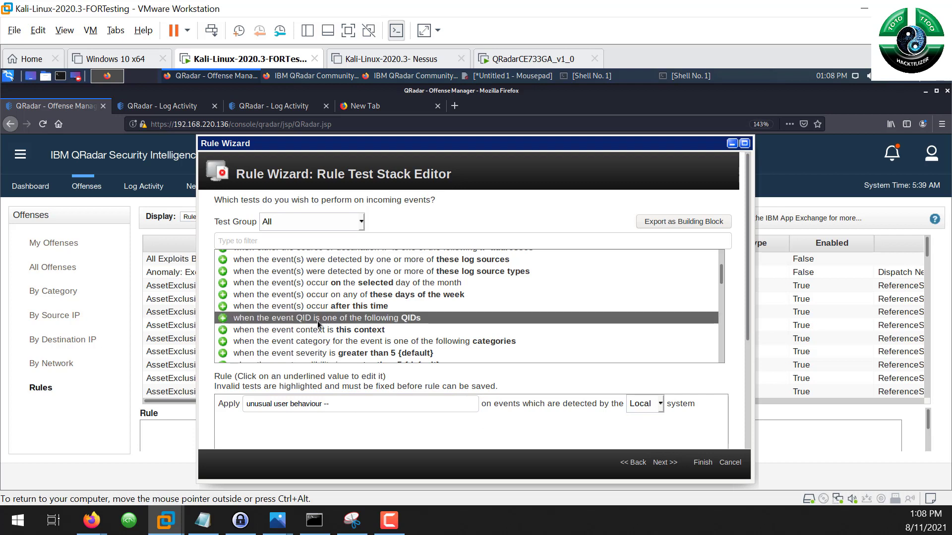
double_click(318, 320)
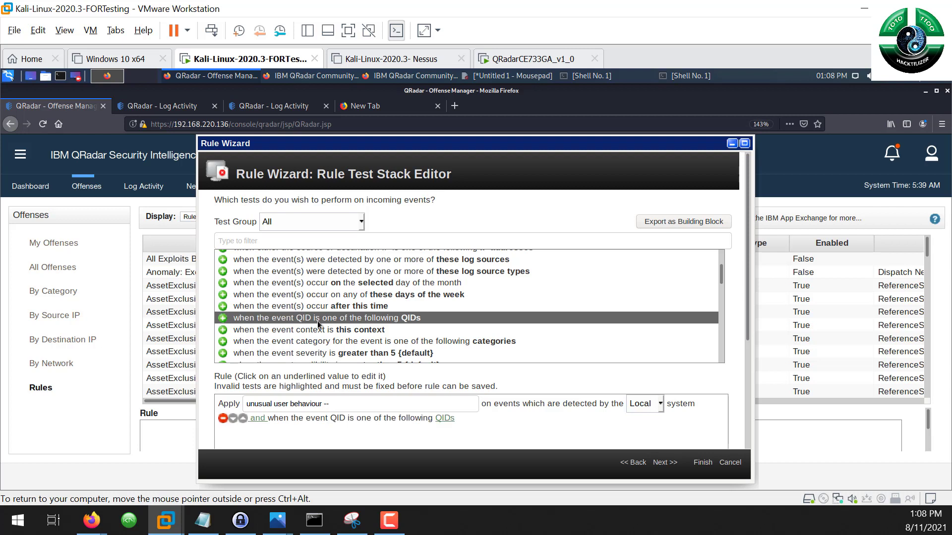
left_click(444, 417)
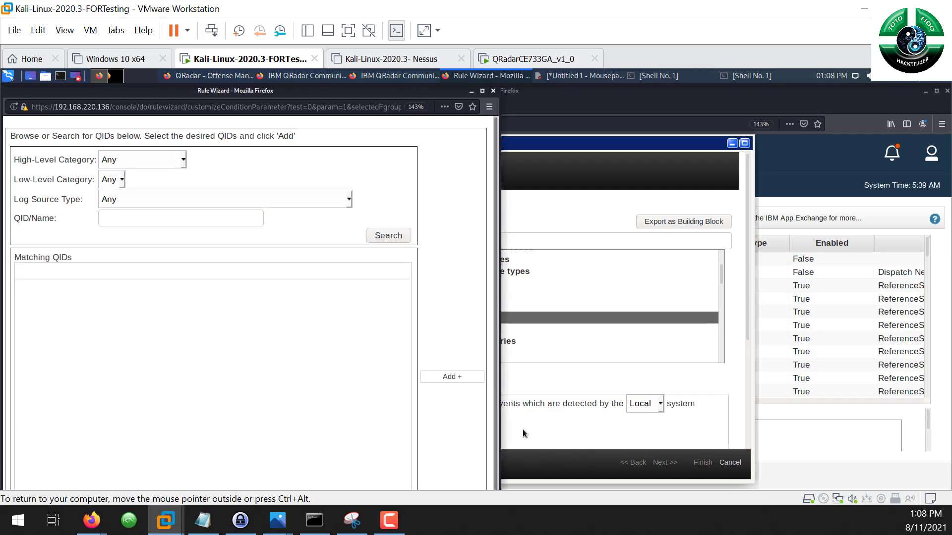
Step: Copy the QID 44250195 from the text editor document and search for it in the rule's QID selection
key("alt+Tab")
key("alt+Tab")
key("alt+Tab")
key("alt+Tab")
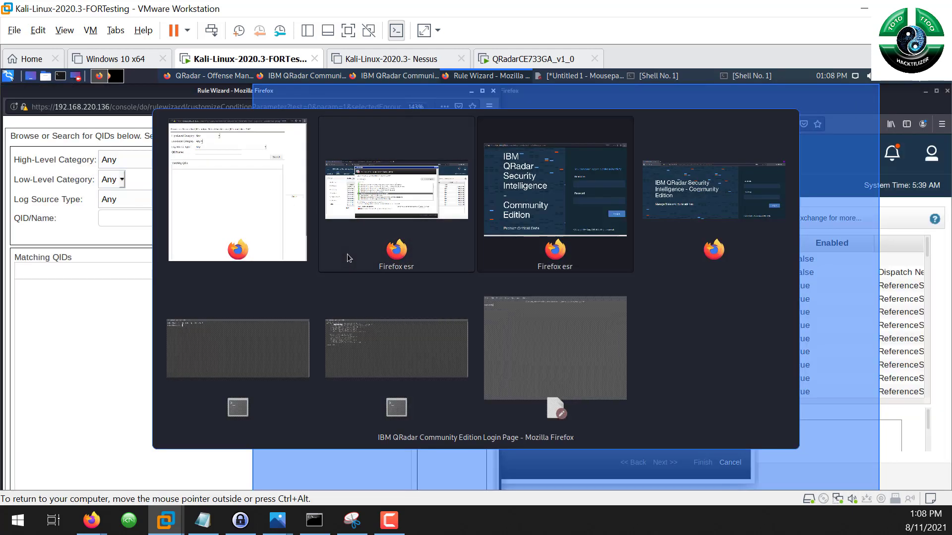
left_click(527, 349)
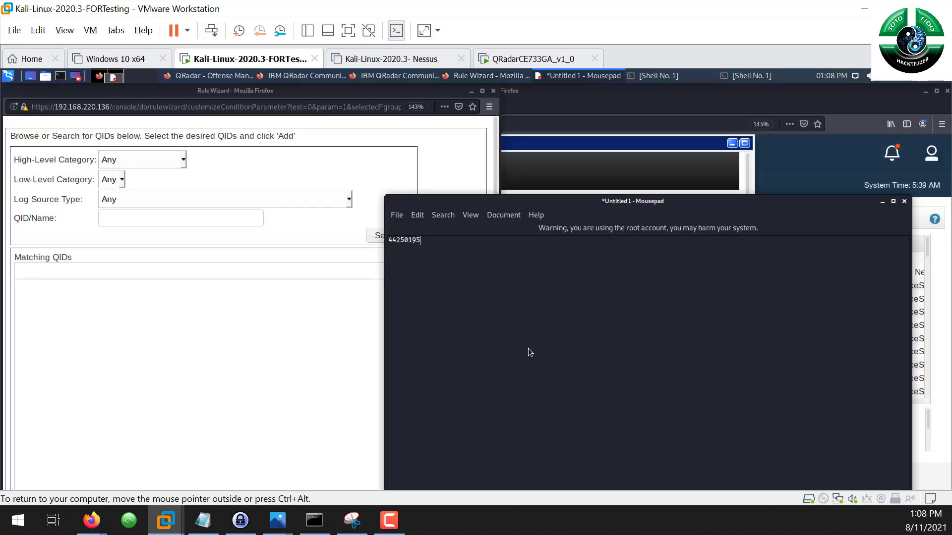
right_click(419, 241)
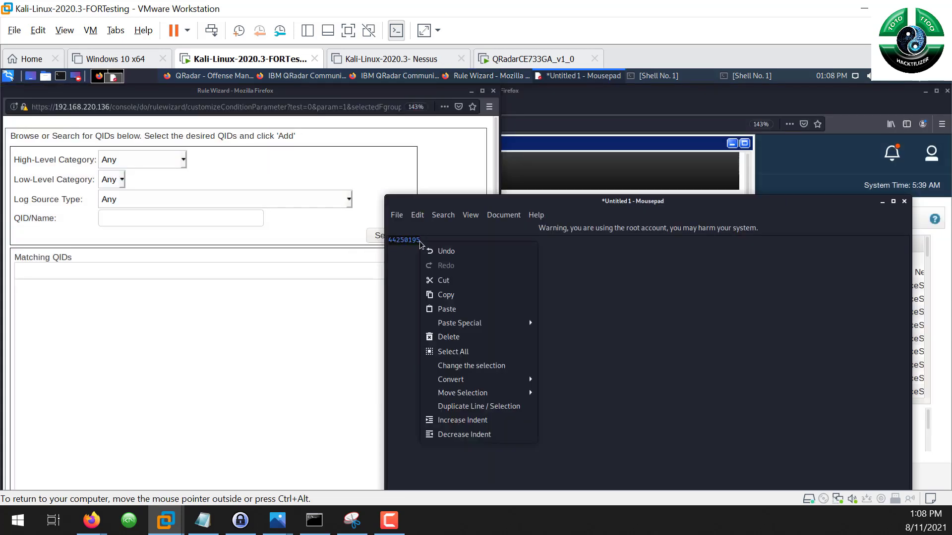
left_click(449, 293)
left_click(142, 218)
key("ctrl+v")
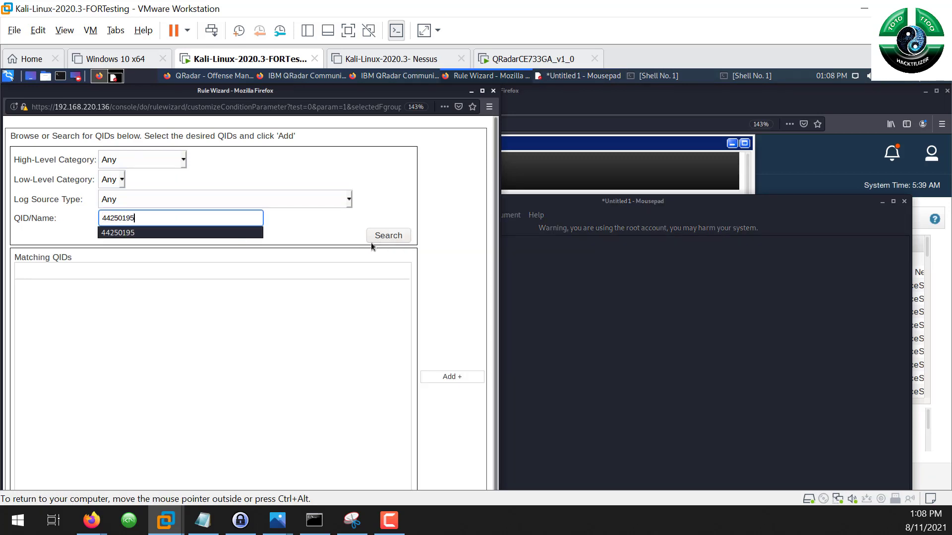
left_click(392, 239)
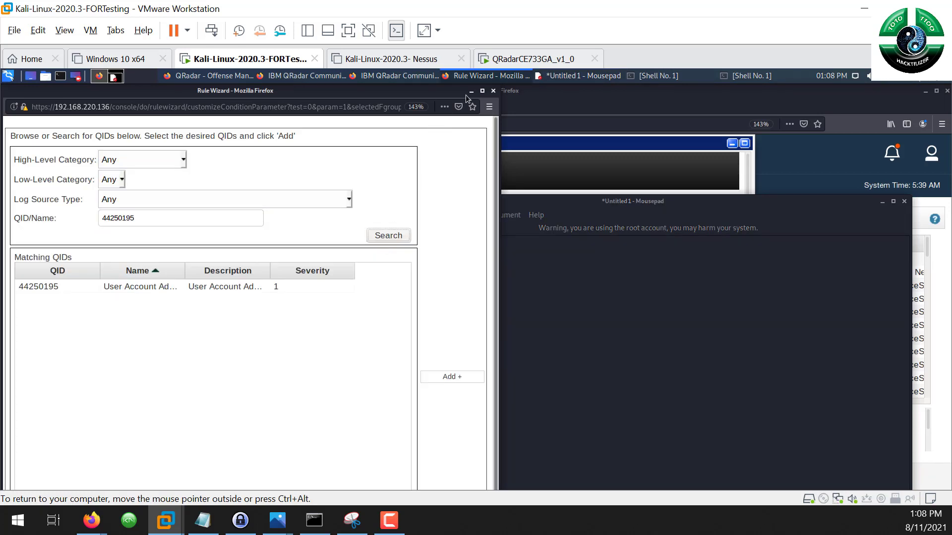
Step: Add the matching QID 44250195, User Account Added, to the selected items, submit it to the rule test, and return to the wizard
left_click(482, 91)
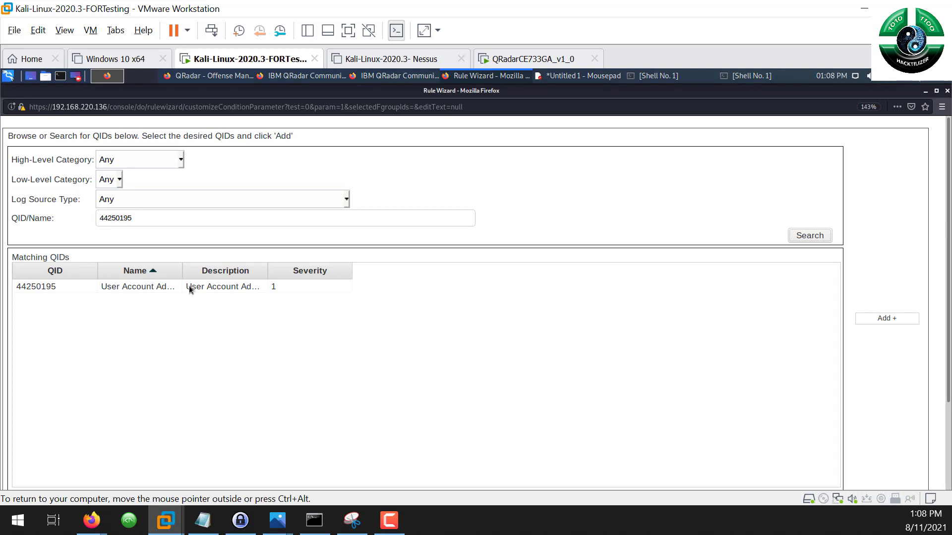
double_click(269, 278)
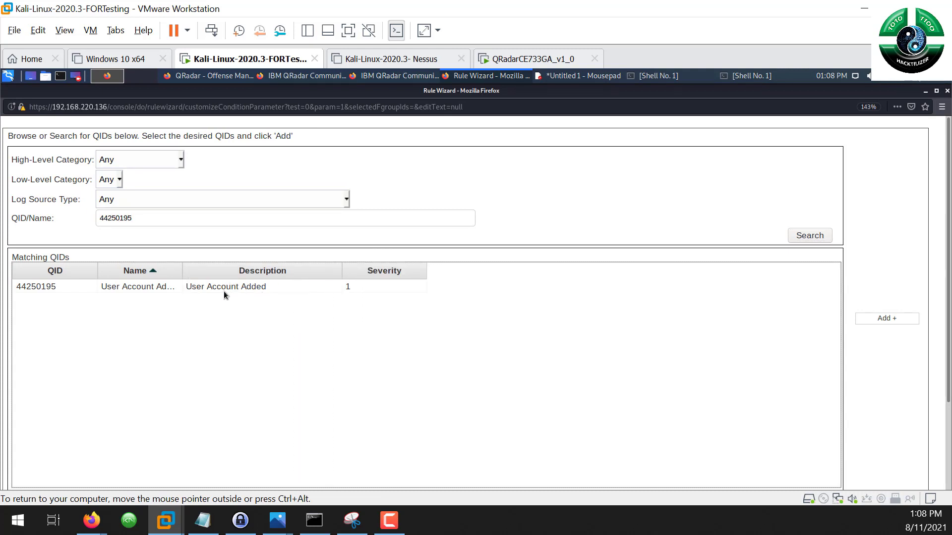
left_click_drag(177, 275, 229, 273)
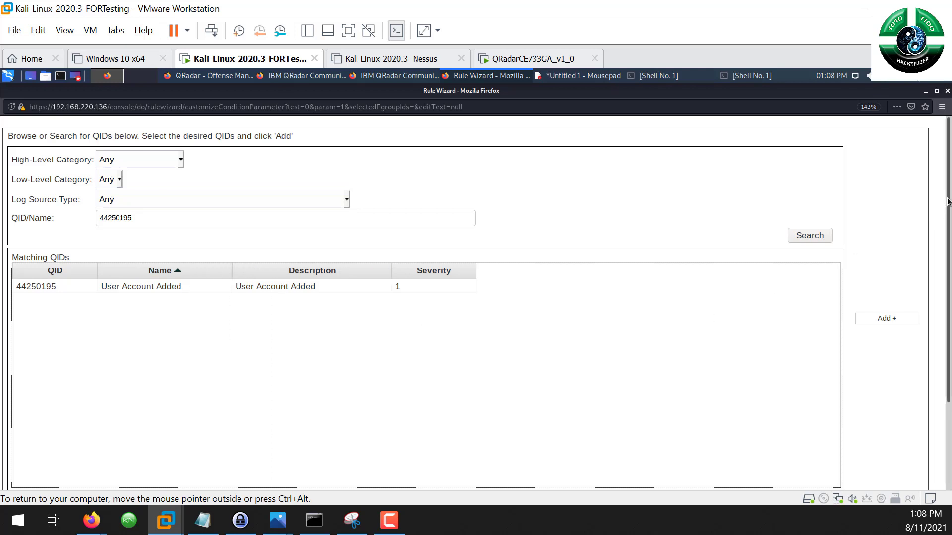
scroll(946, 202, "down", 3)
left_click(874, 223)
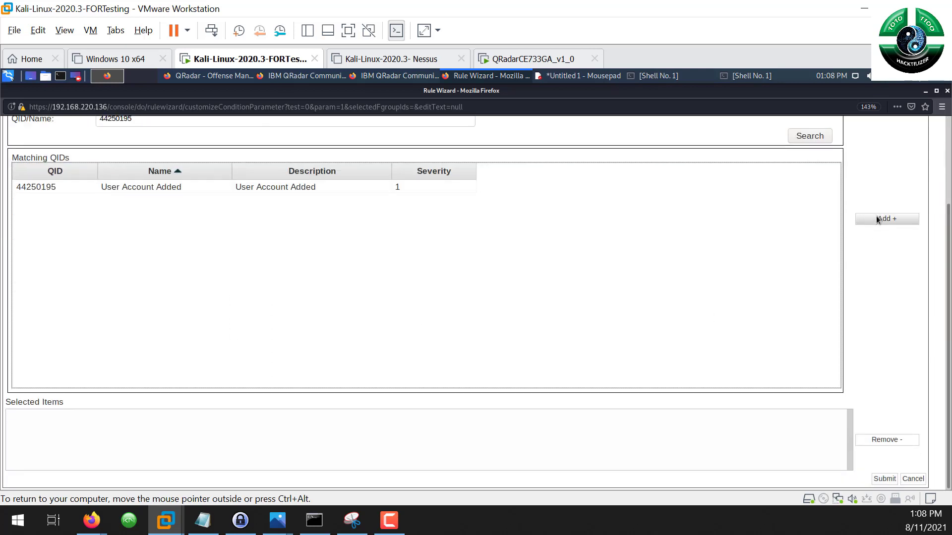
left_click(228, 191)
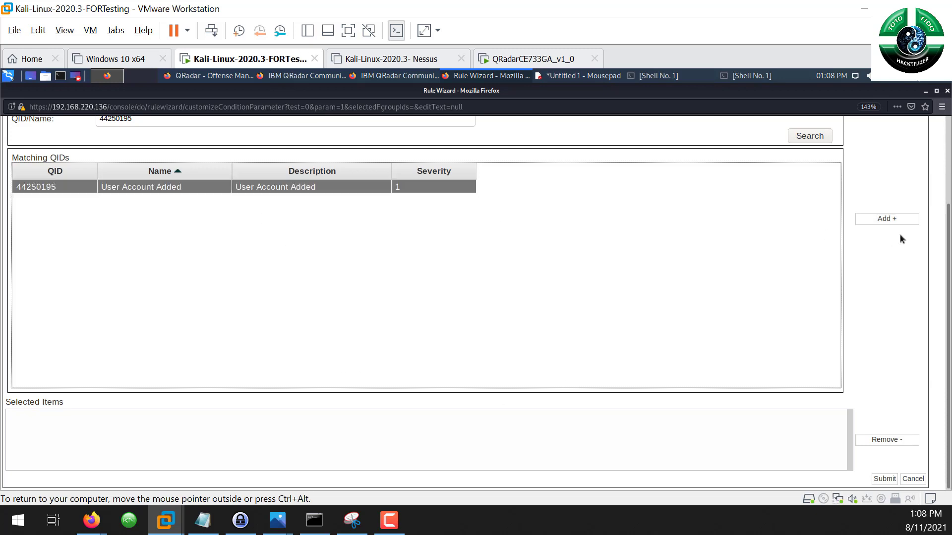
left_click(906, 220)
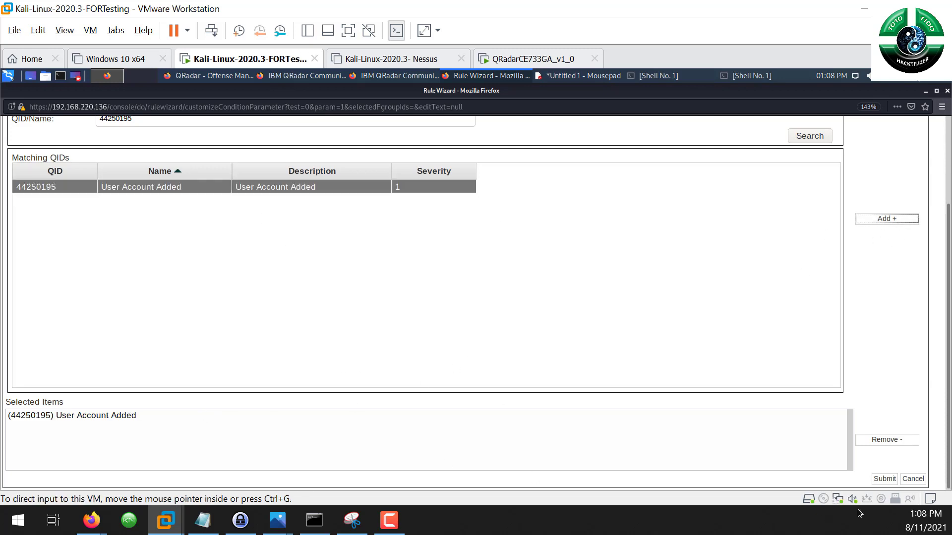
left_click(884, 479)
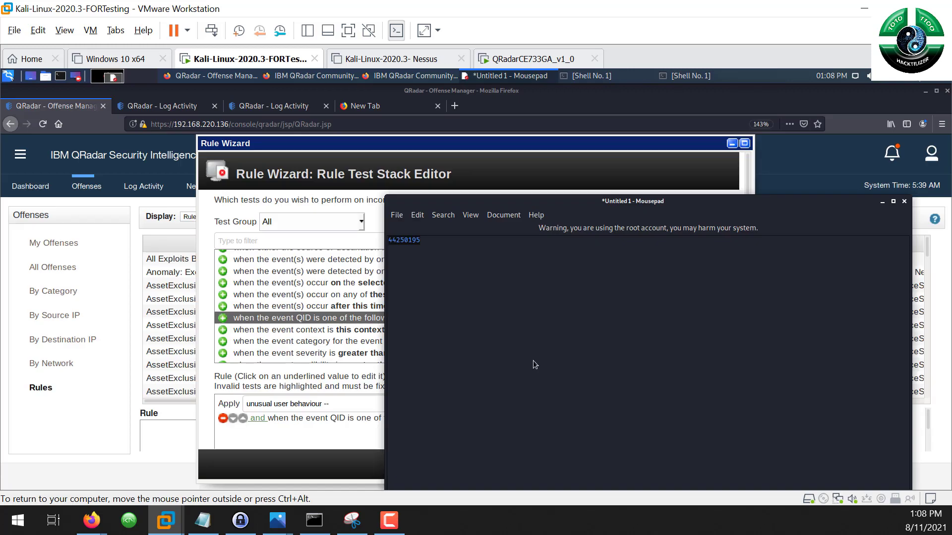
left_click(307, 438)
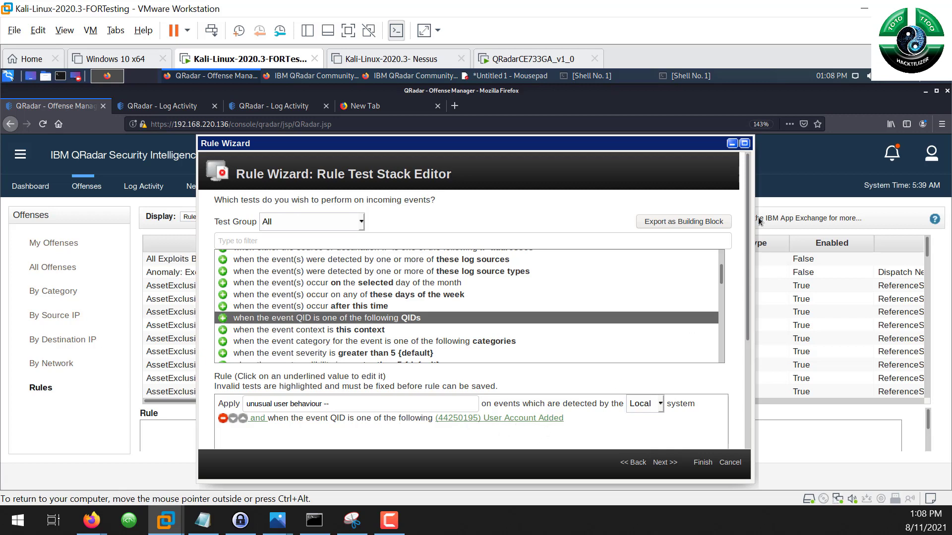
Step: Make the rule a member of the Anomaly group and look through the other available groups
left_click_drag(745, 198, 738, 379)
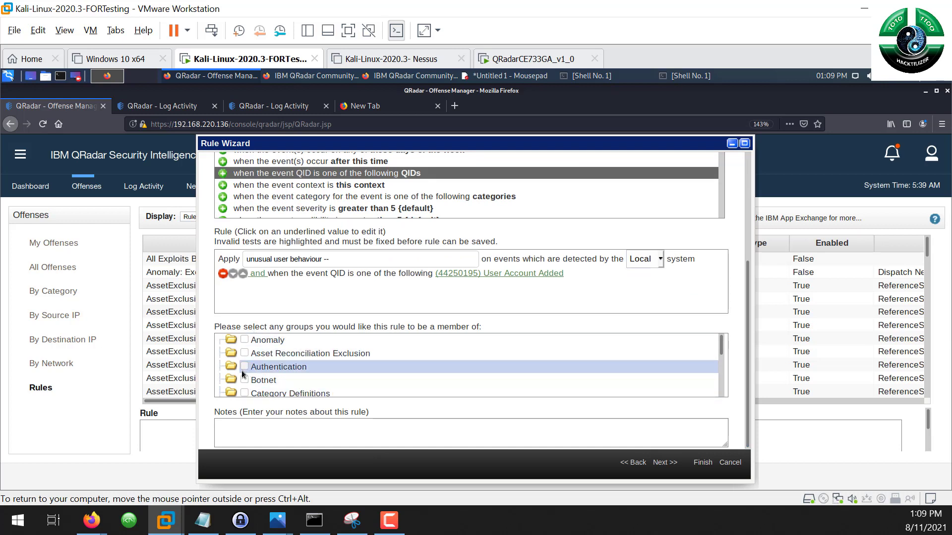
left_click(244, 340)
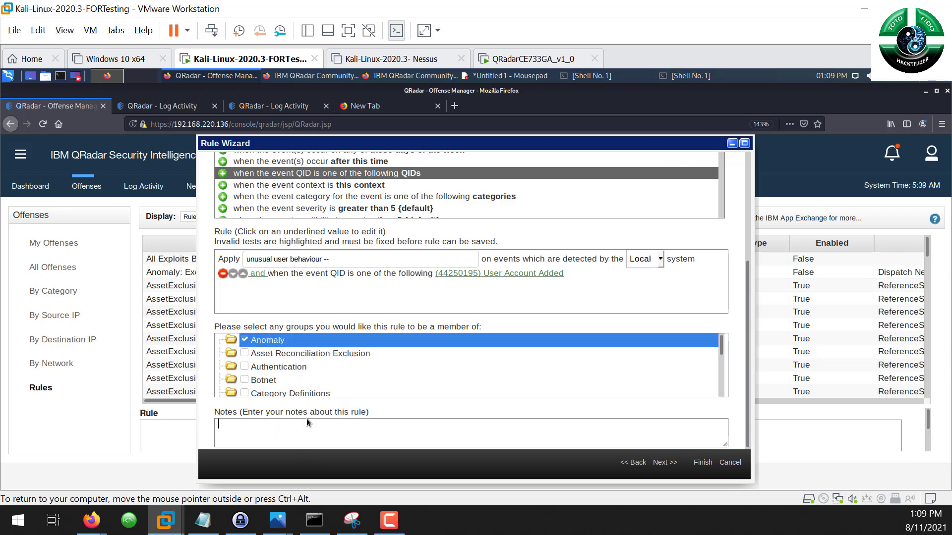
scroll(586, 368, "down", 5)
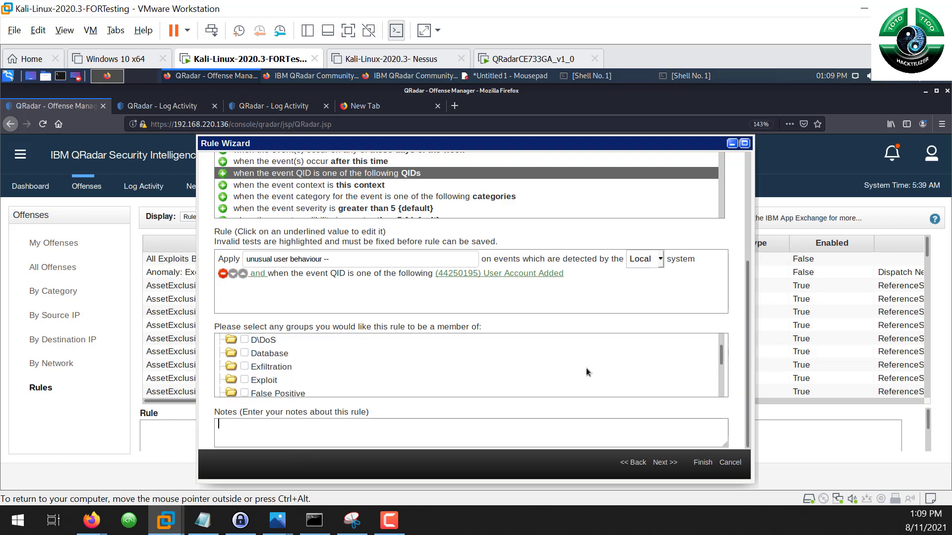
scroll(581, 372, "up", 3)
scroll(581, 373, "up", 2)
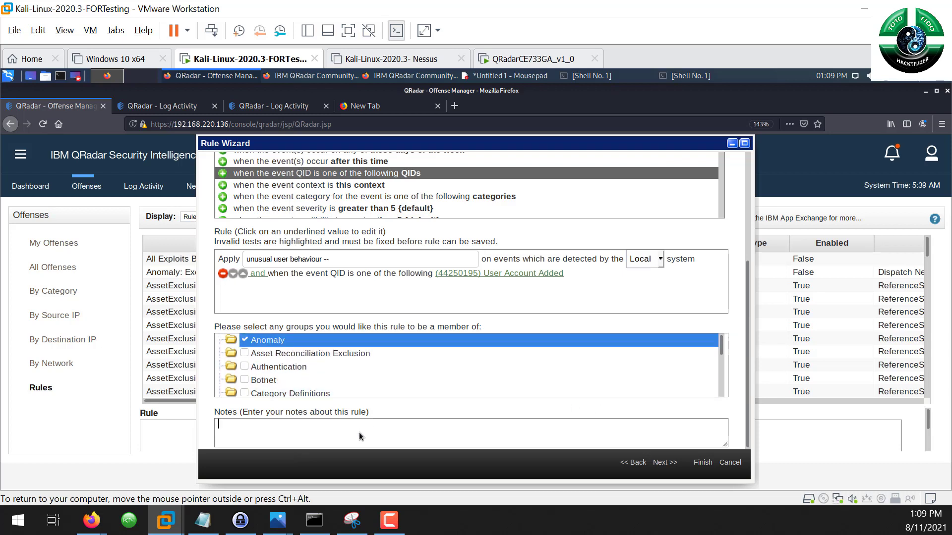
Step: Enter the rule note "this rule is to detect unusual user creation." and proceed to the Rule Response settings
left_click(359, 433)
type("this rule is to detect")
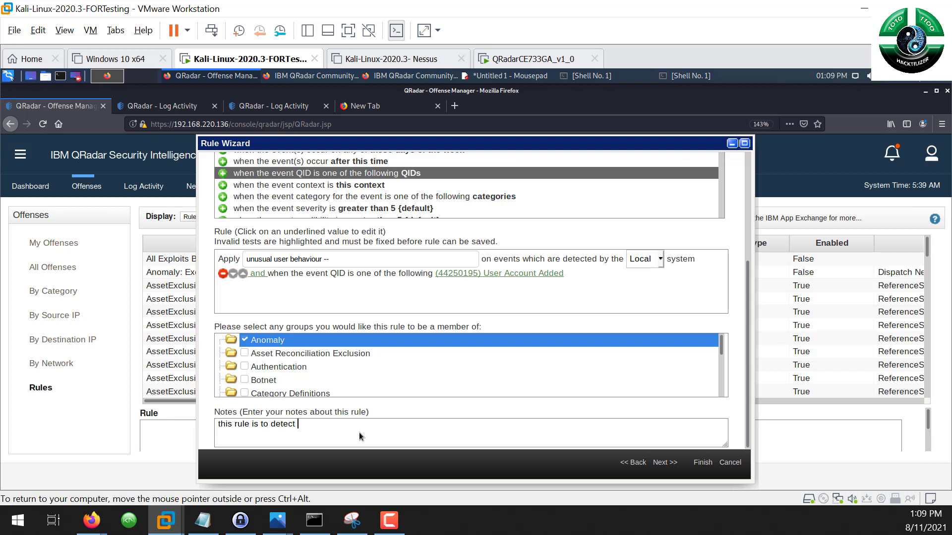
type(" unusual user creation.")
left_click(665, 462)
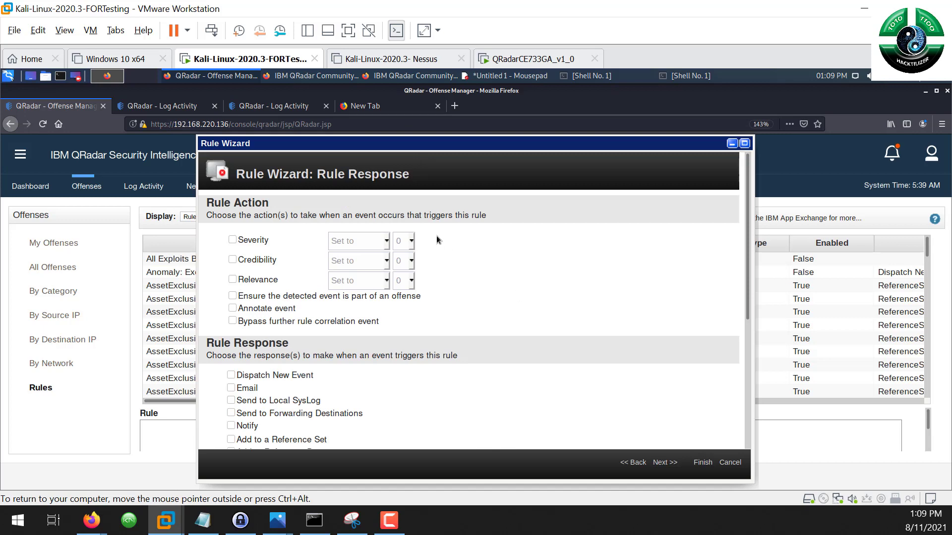
Step: Ensure the detected event is part of an offense, and index the offense based on Username
scroll(448, 306, "down", 2)
scroll(448, 305, "up", 2)
left_click(232, 296)
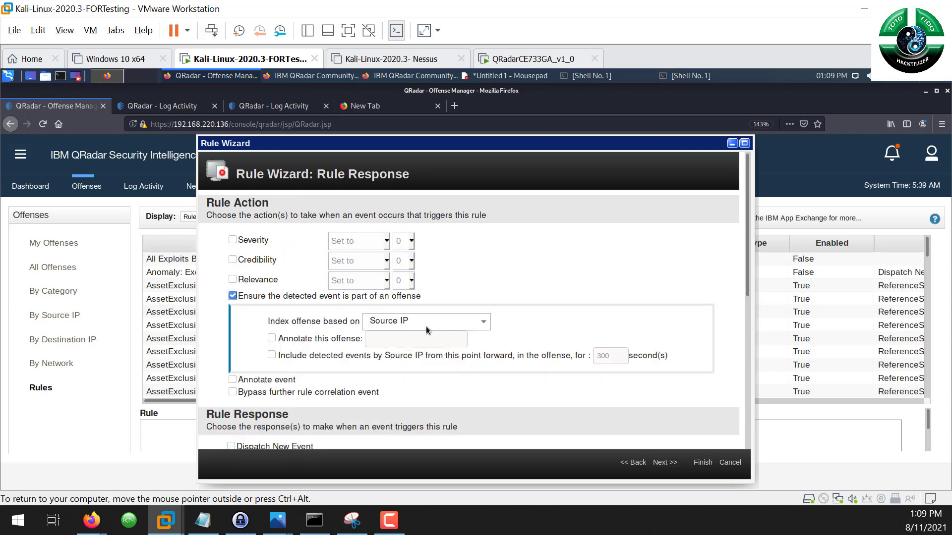
left_click(481, 326)
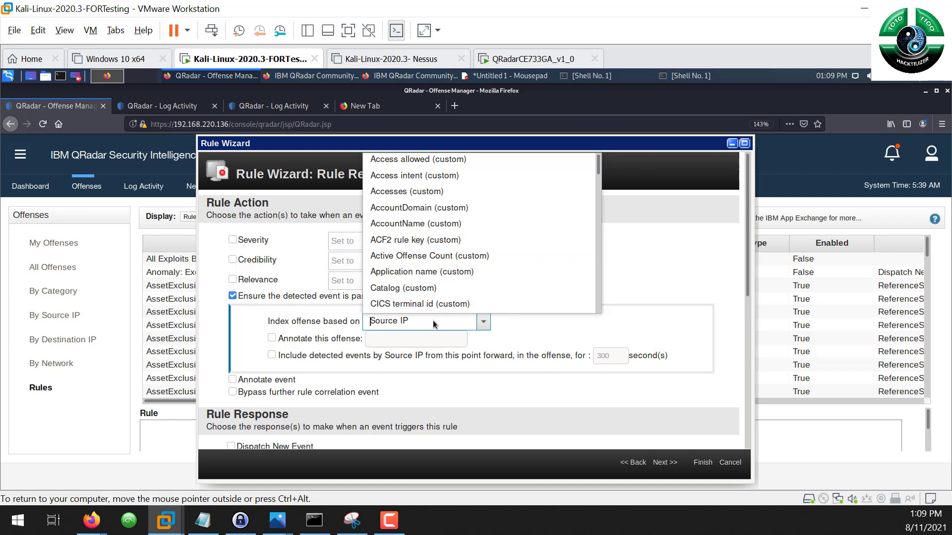
key("ctrl+a")
type("user")
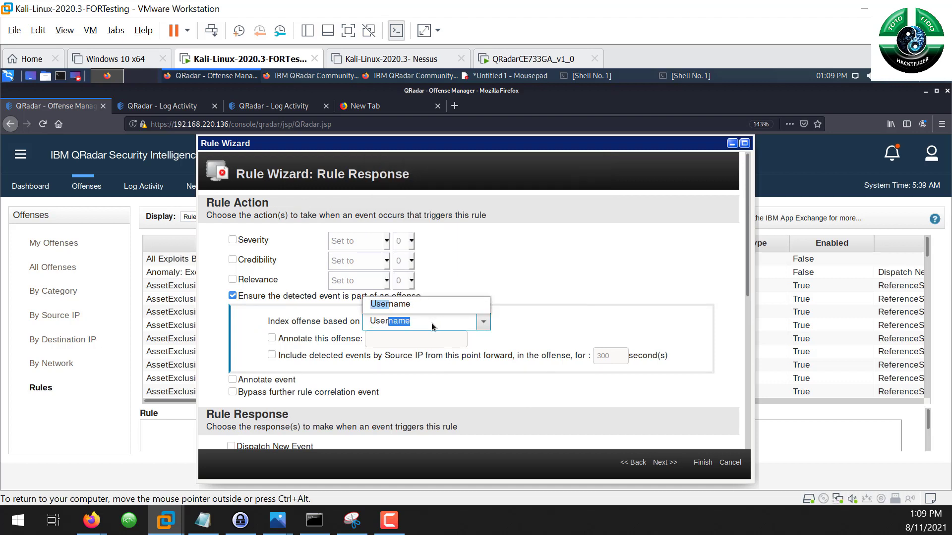
left_click(416, 302)
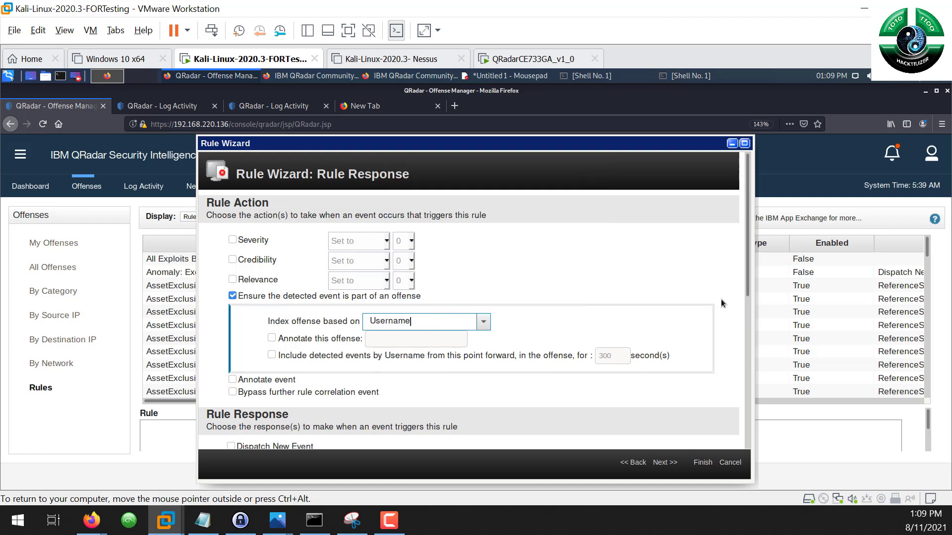
scroll(720, 298, "down", 3)
scroll(716, 304, "down", 2)
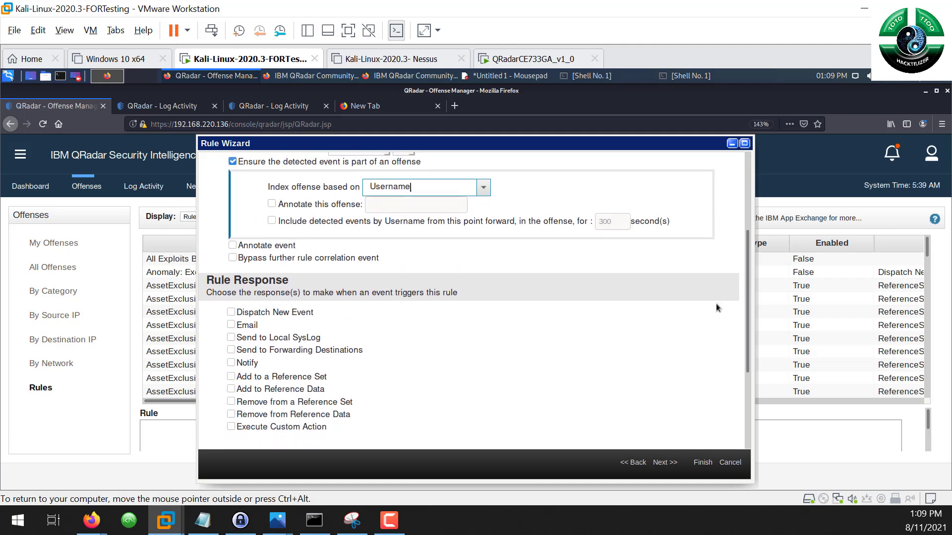
Step: Add a Dispatch New Event response to the rule and name the event "user creation"
left_click(294, 239)
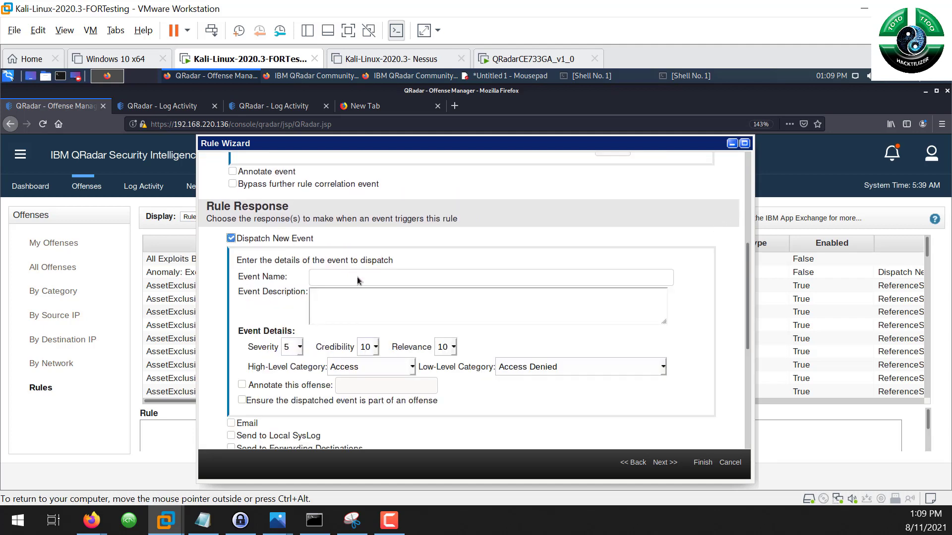
left_click(378, 279)
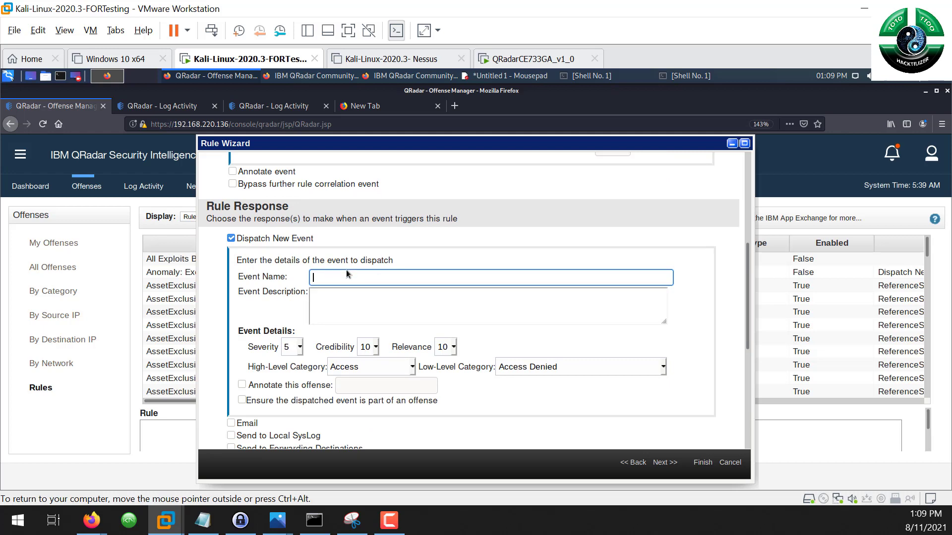
scroll(382, 308, "down", 3)
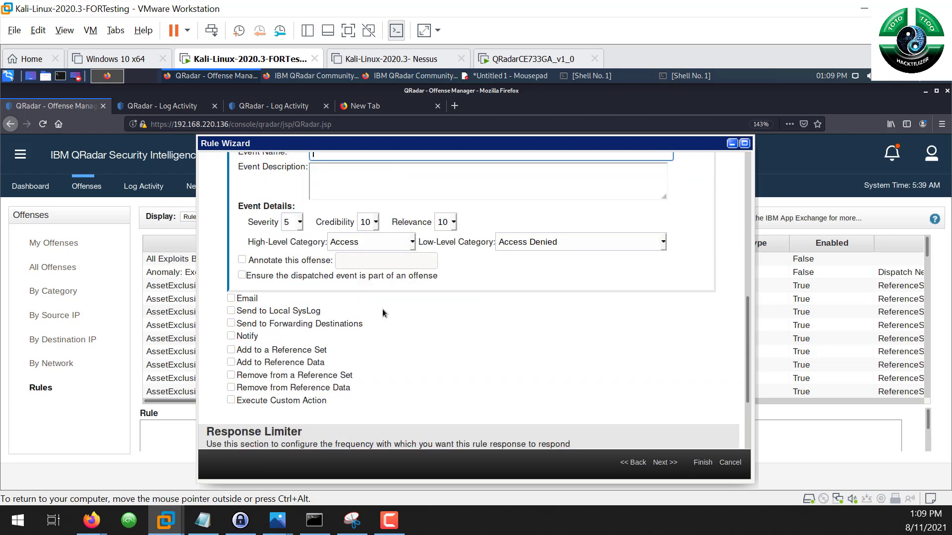
scroll(382, 309, "up", 3)
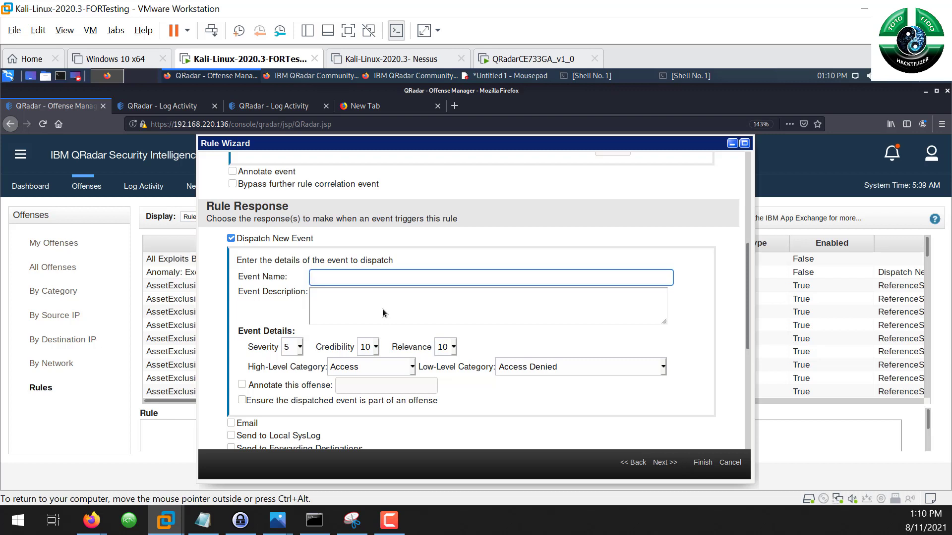
type("user cre")
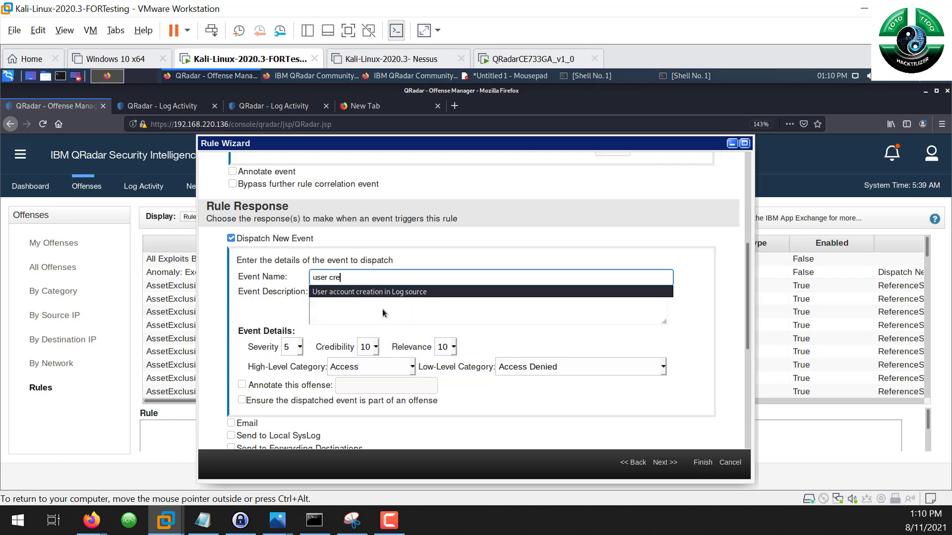
key("BackSpace")
key("BackSpace")
type("reation")
Step: Enter the dispatched event's description "user creation activity detection."
left_click(410, 304)
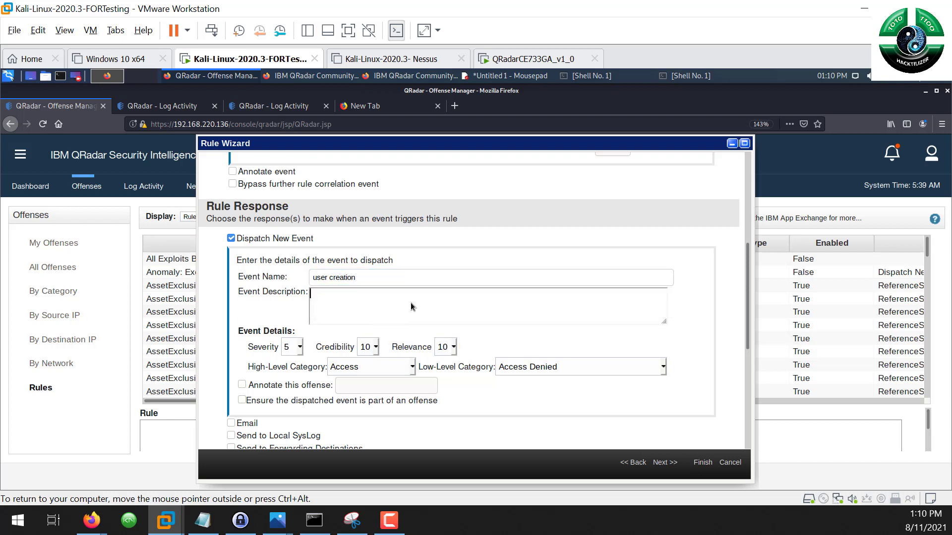
type("user creation activity d")
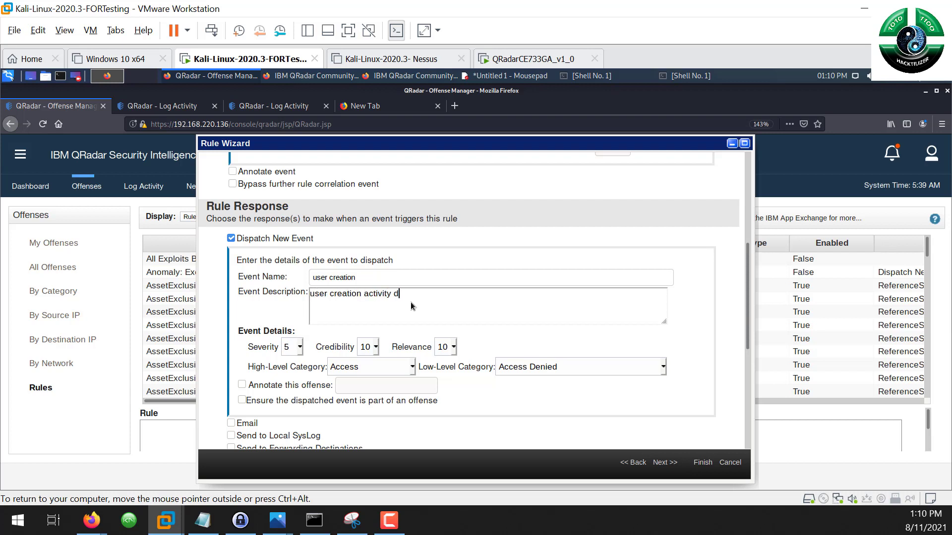
type("etection.")
Step: Try Suspicious Activity as the event's high-level category and look through its low-level categories
scroll(402, 335, "down", 1)
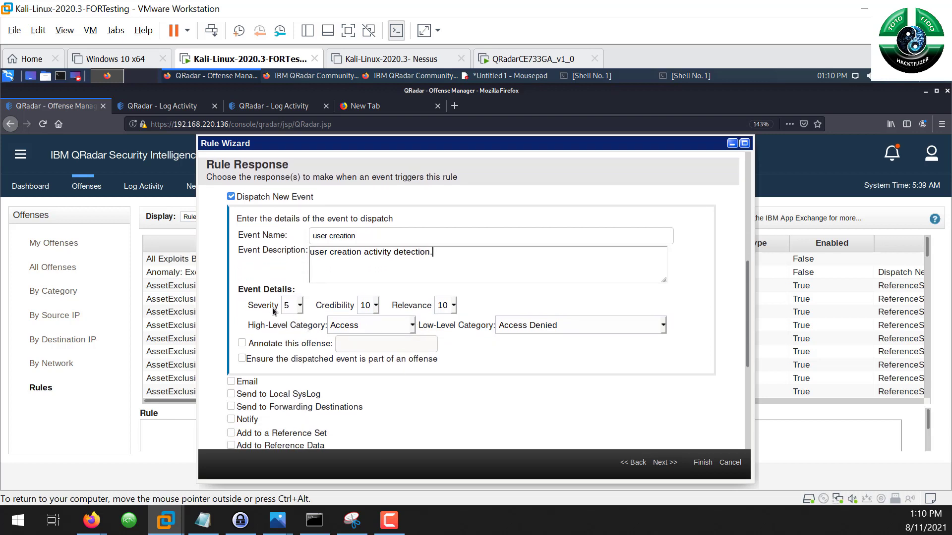
left_click(367, 337)
scroll(369, 277, "down", 5)
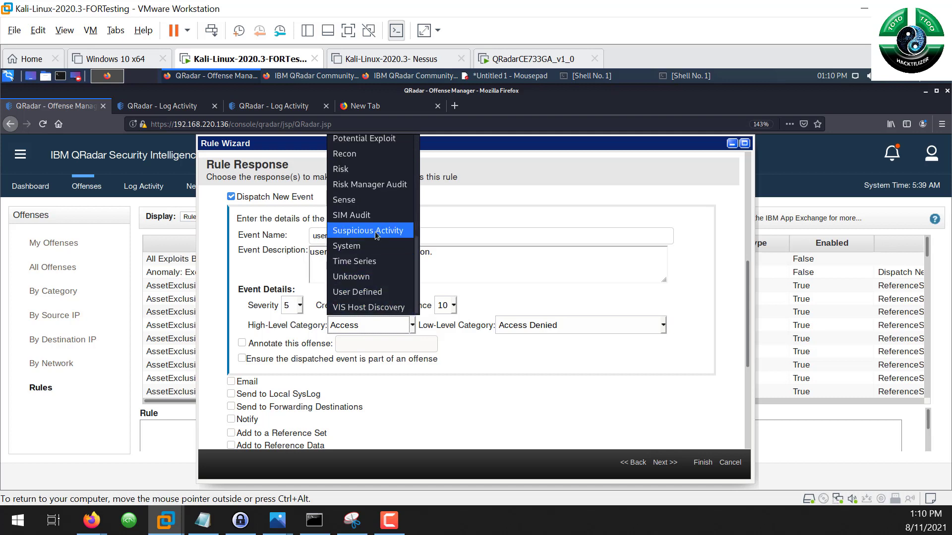
left_click(374, 231)
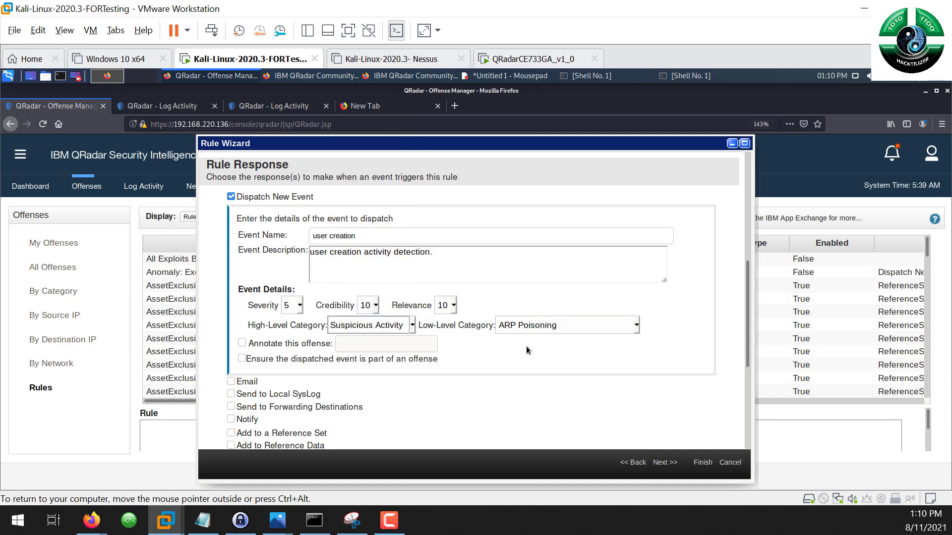
left_click(539, 328)
scroll(544, 270, "down", 15)
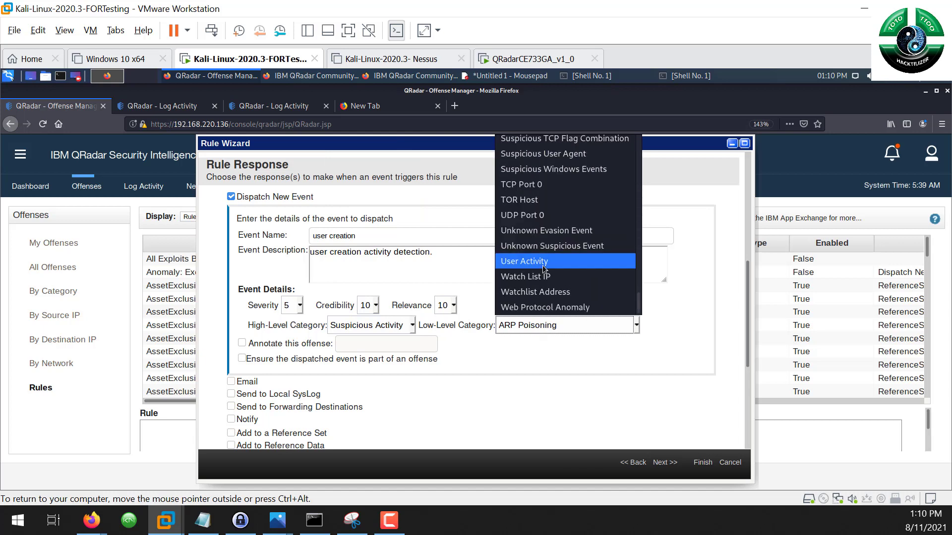
scroll(547, 295, "up", 1)
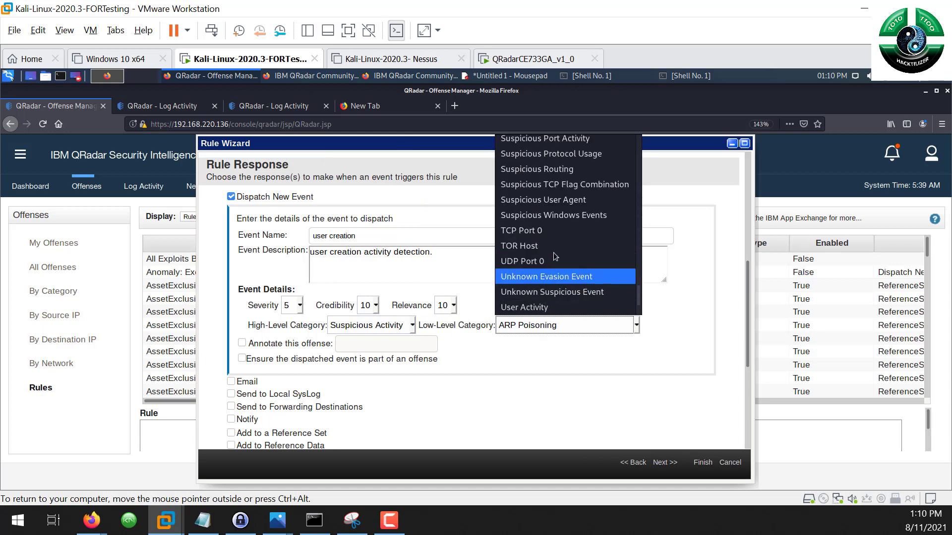
scroll(567, 263, "up", 9)
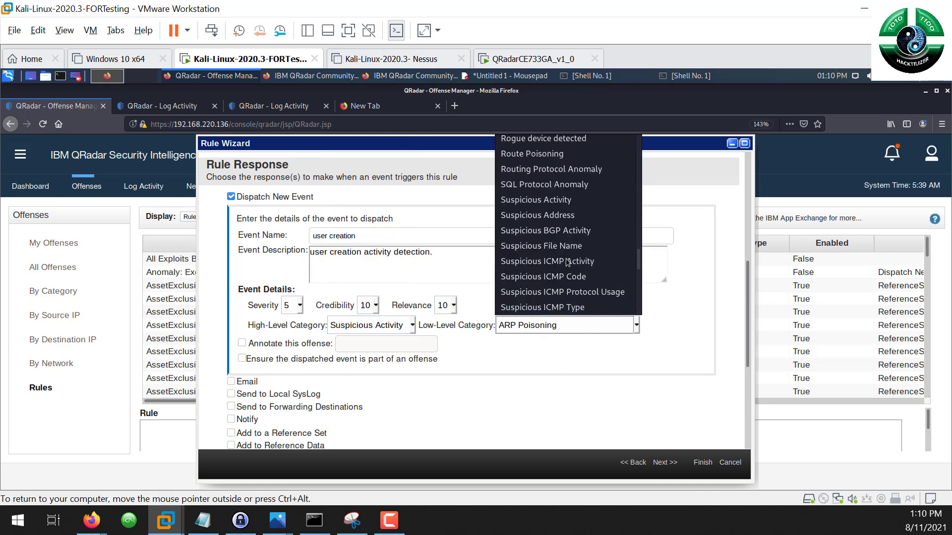
scroll(567, 263, "up", 5)
left_click(394, 302)
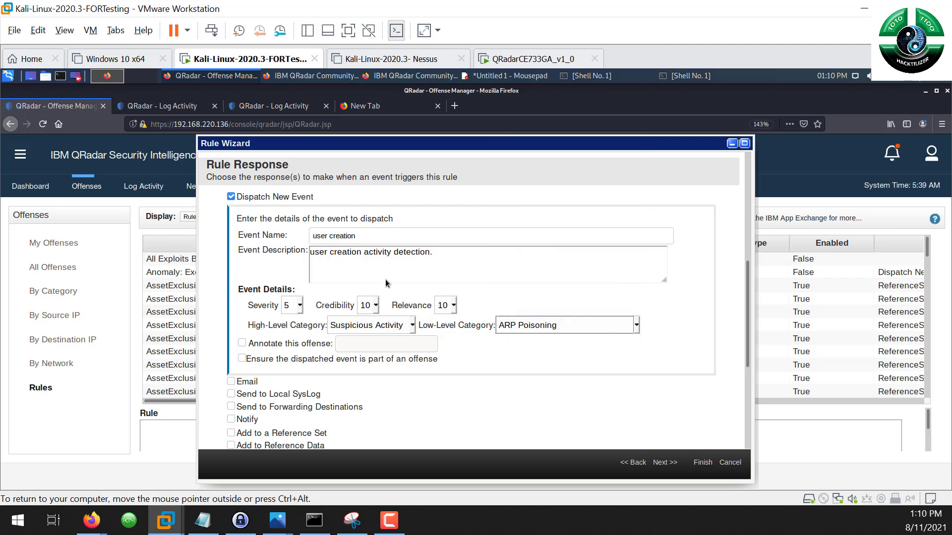
Step: Set the dispatched event's high-level category to Authentication
scroll(393, 271, "down", 4)
scroll(393, 266, "up", 4)
left_click(395, 263)
scroll(387, 342, "down", 2)
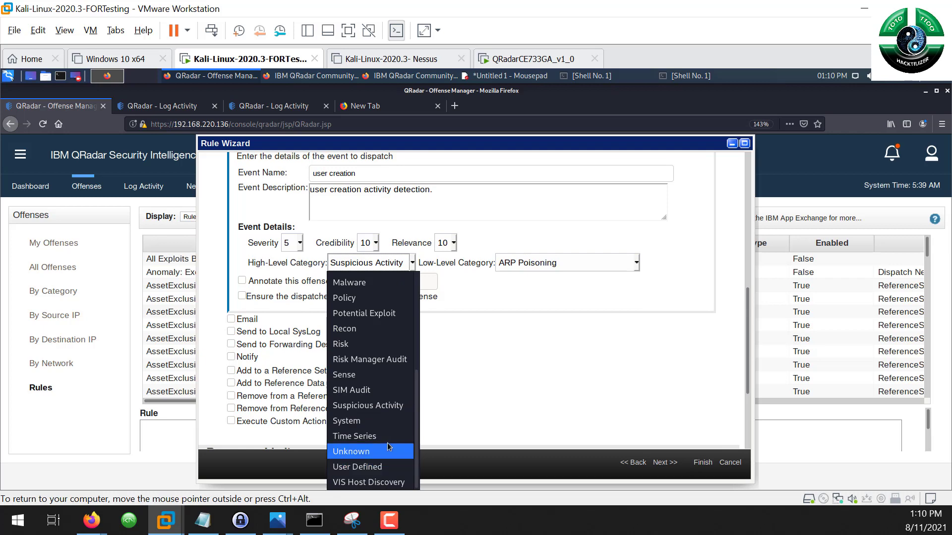
scroll(390, 406, "up", 4)
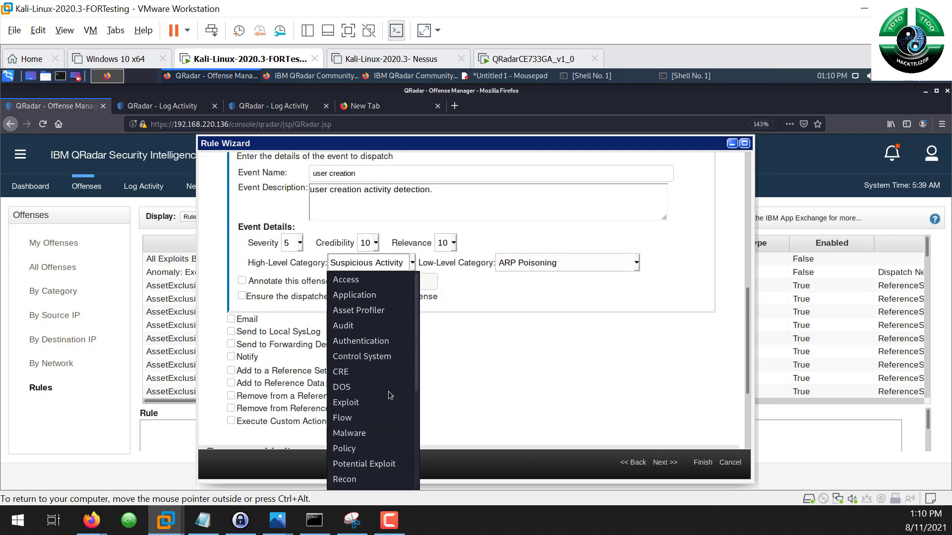
left_click(391, 341)
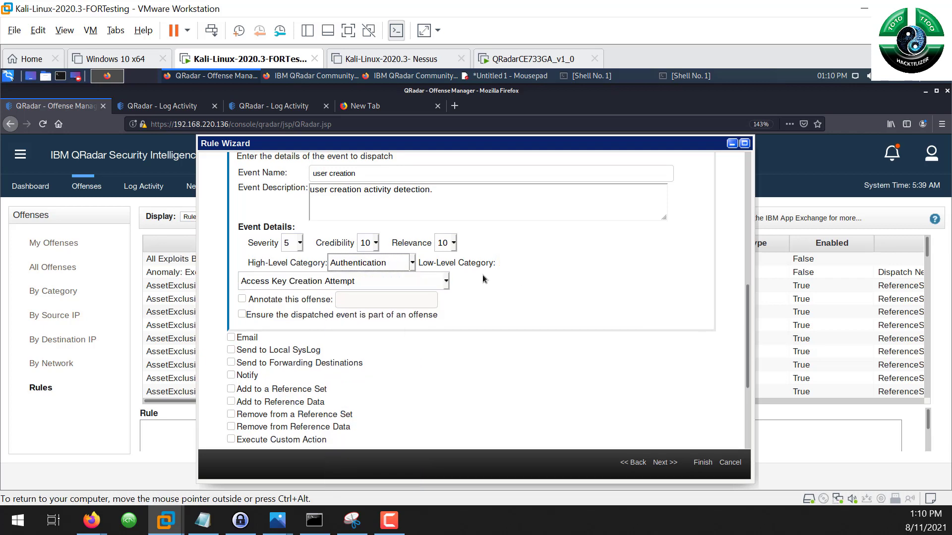
Step: Set the dispatched event's low-level category to User Account Added
left_click(409, 287)
scroll(372, 392, "down", 10)
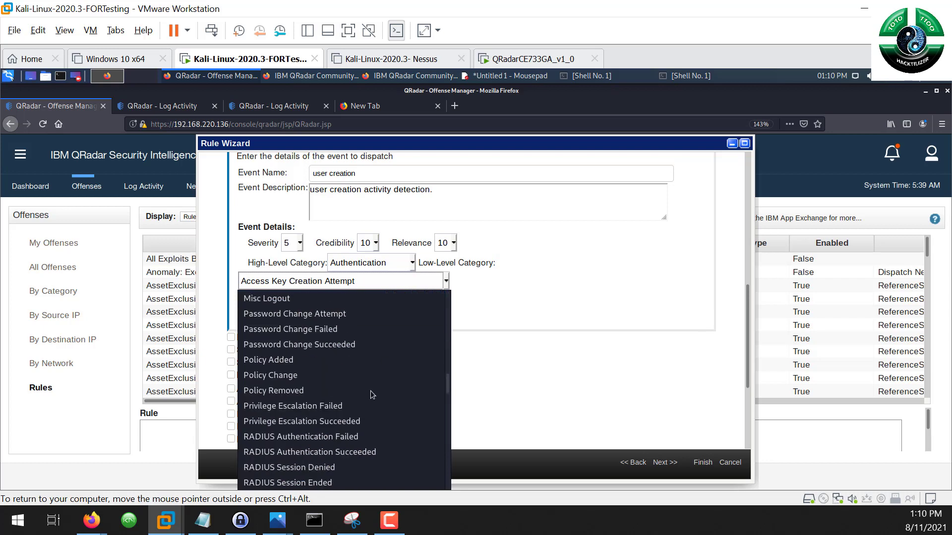
scroll(372, 395, "down", 15)
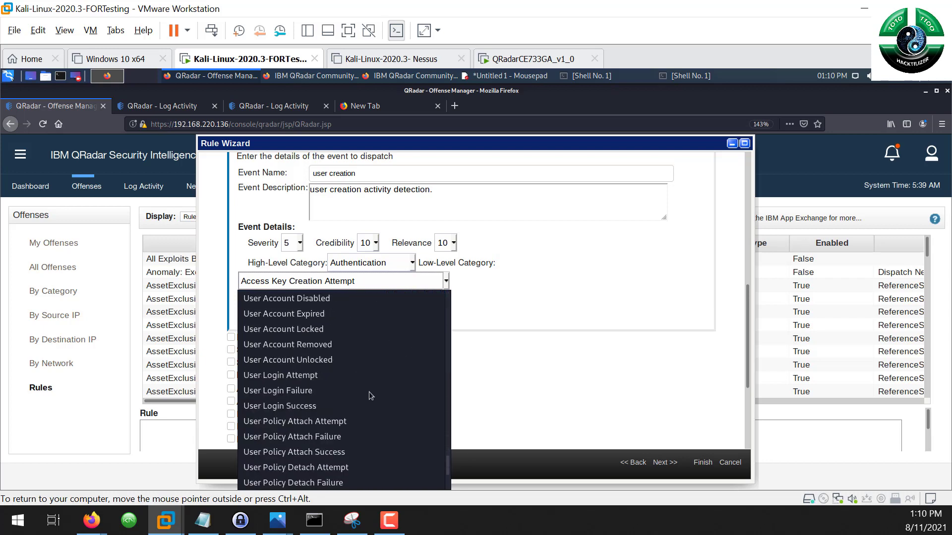
scroll(371, 395, "up", 4)
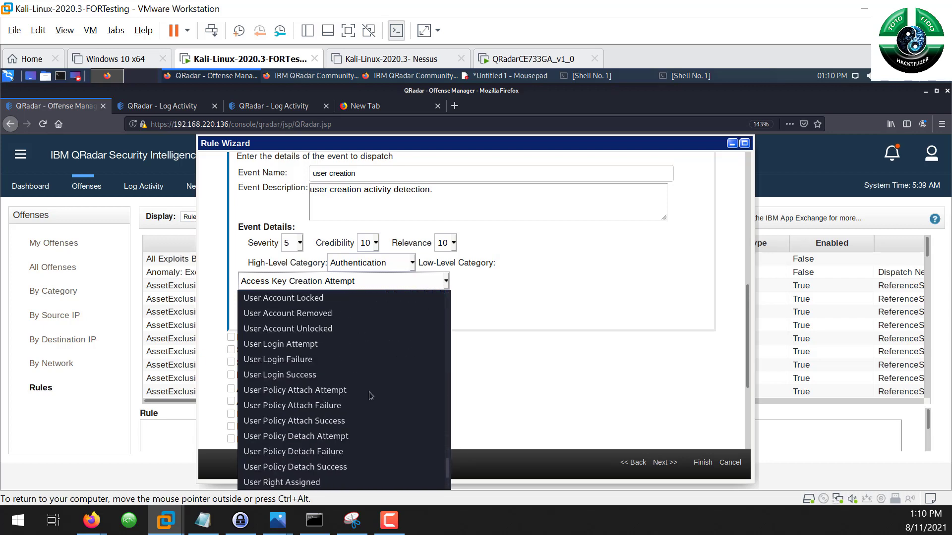
scroll(372, 395, "up", 1)
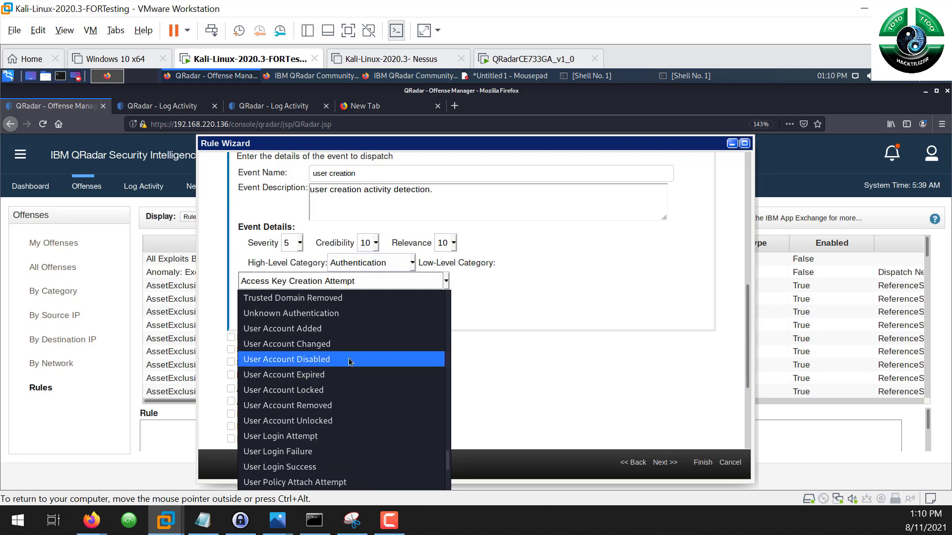
left_click(354, 329)
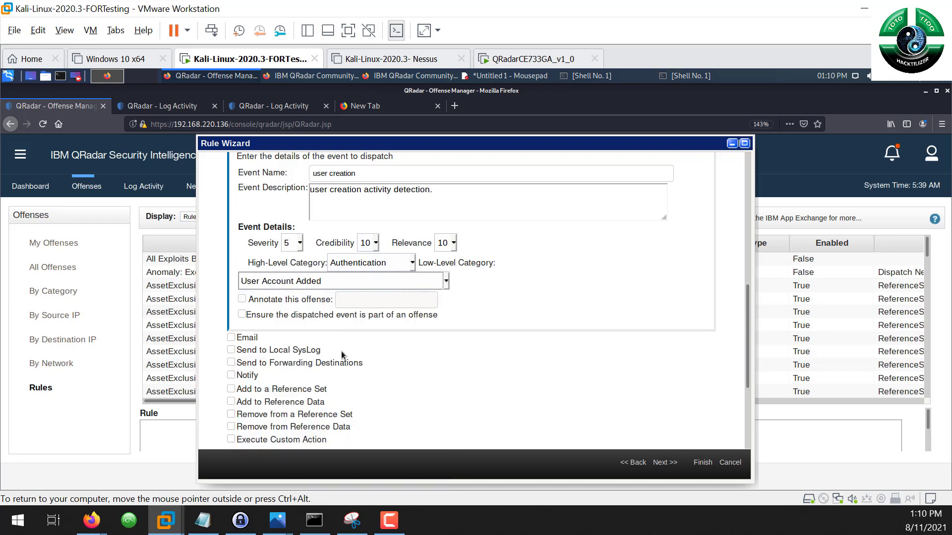
Step: Ensure the dispatched event is part of an offense indexed by Username, and let its information contribute to the offense name
left_click(242, 314)
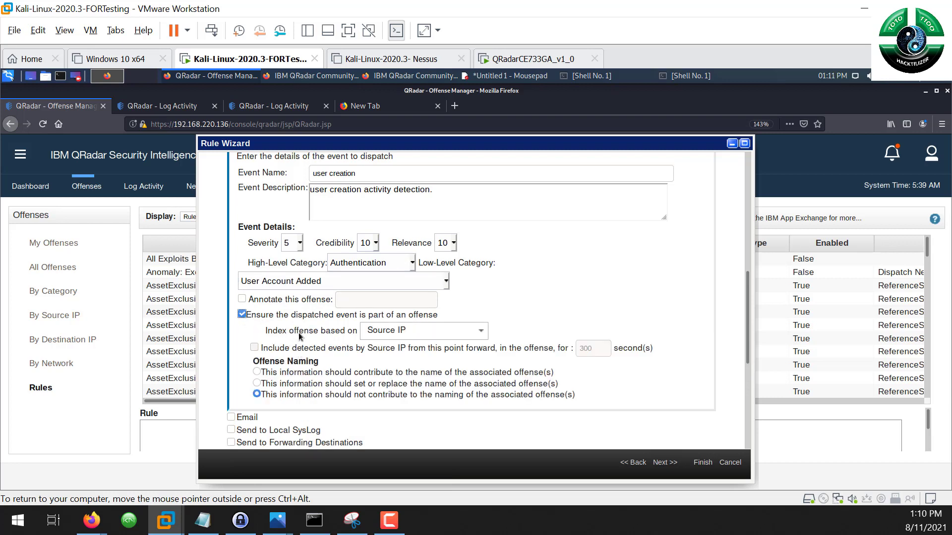
left_click(461, 340)
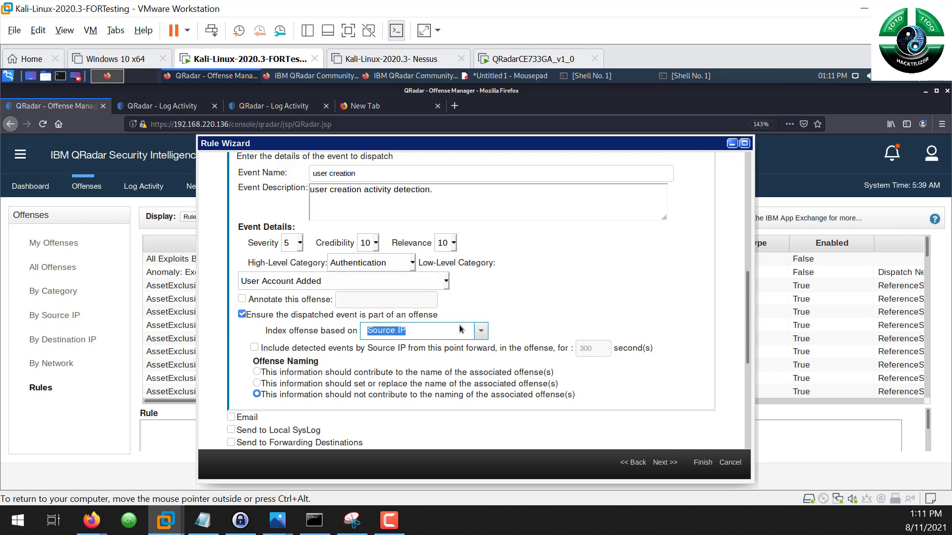
type("Username")
key("Return")
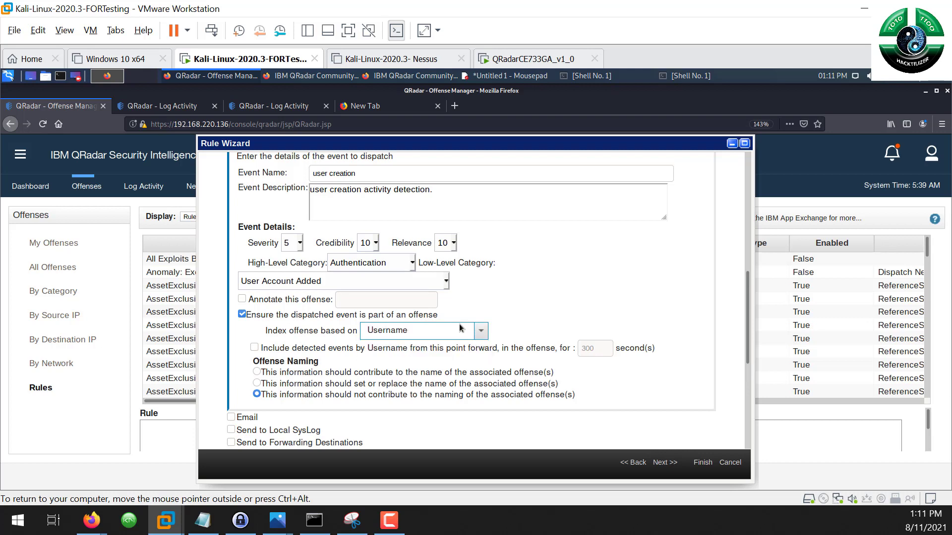
left_click(257, 373)
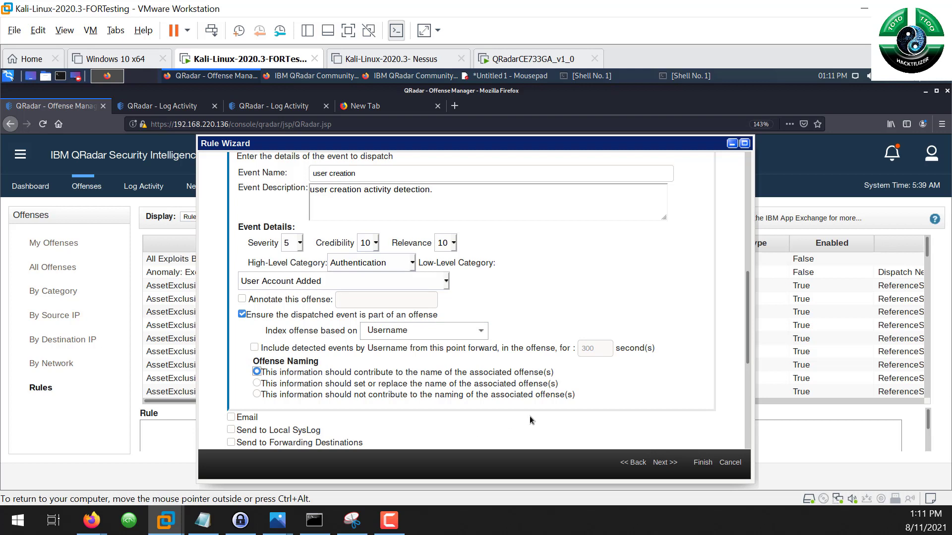
Step: Check the remaining response and enable settings, and proceed to the rule summary to review its description, notes, actions and responses
scroll(572, 408, "down", 3)
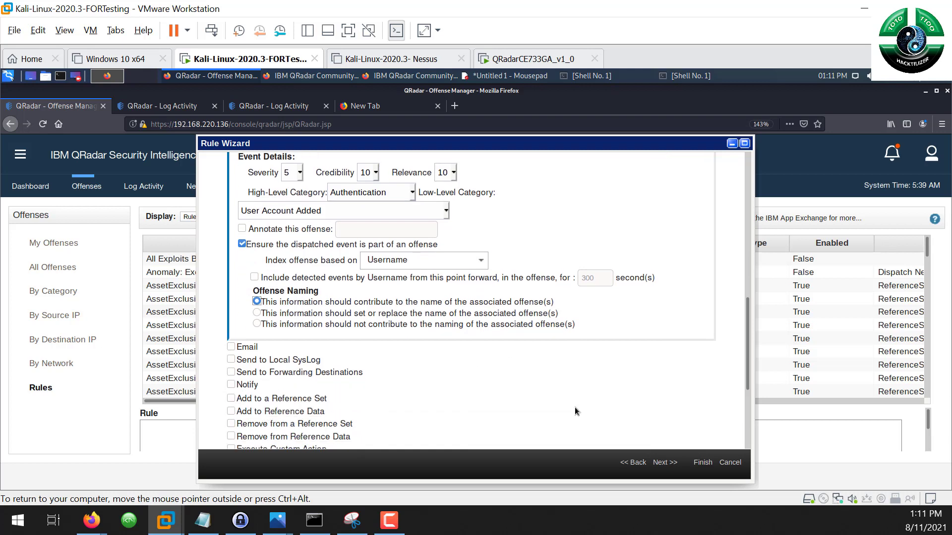
scroll(578, 410, "down", 5)
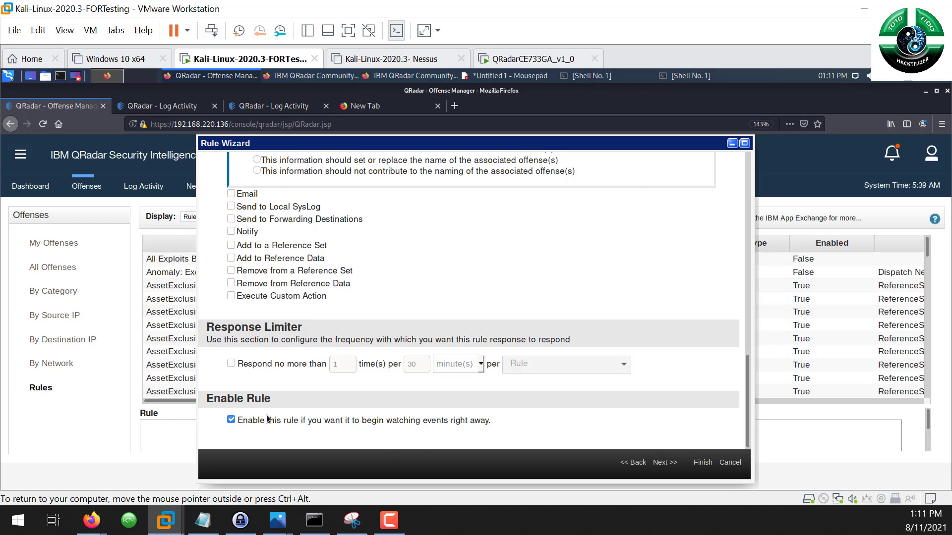
left_click(673, 467)
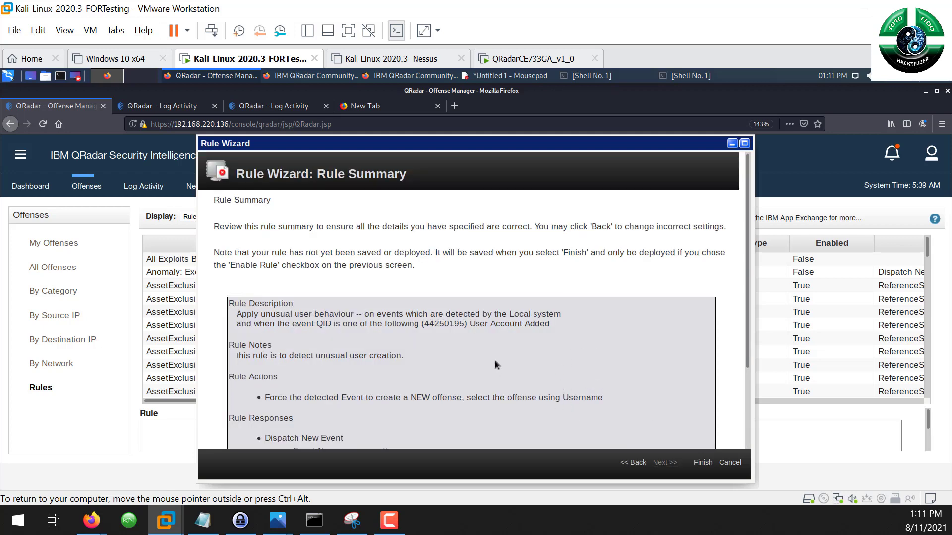
scroll(507, 338, "down", 4)
scroll(442, 328, "up", 5)
scroll(431, 328, "down", 4)
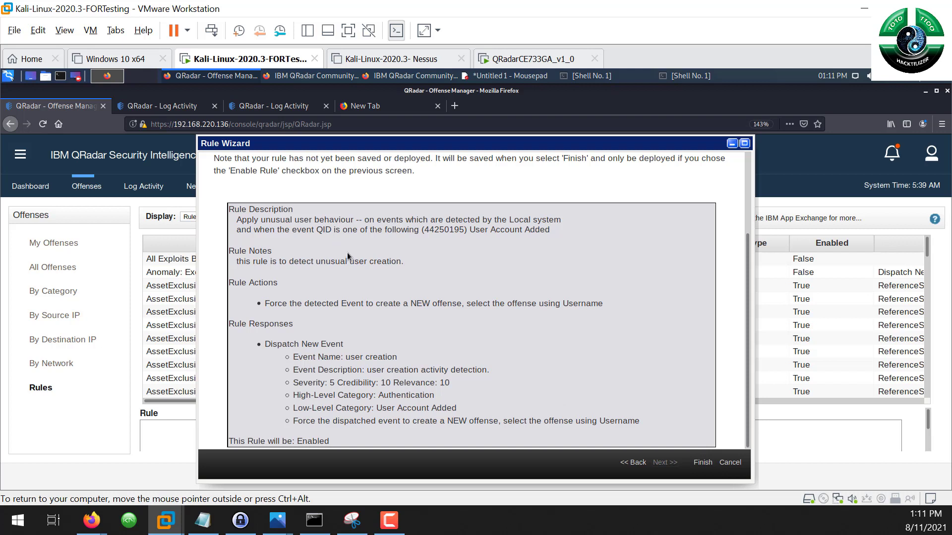
triple_click(238, 209)
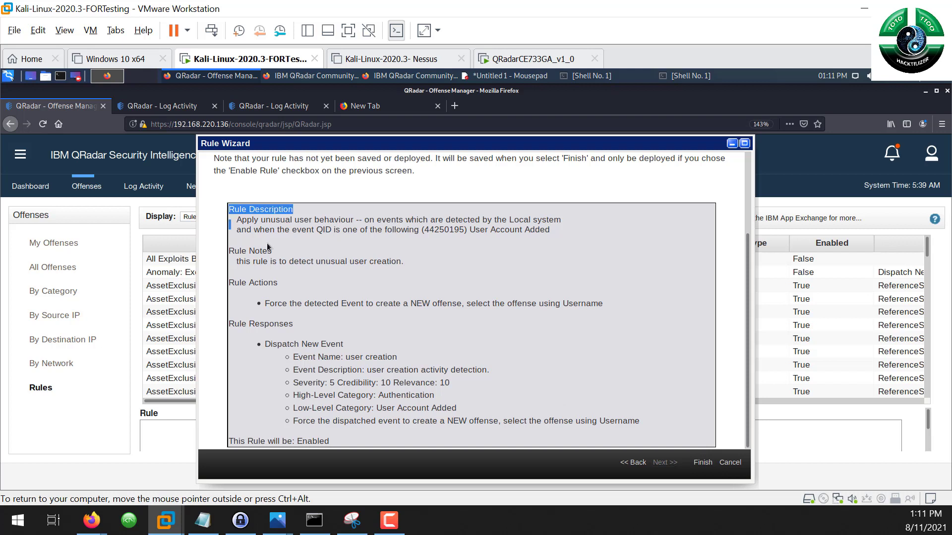
left_click_drag(266, 243, 382, 437)
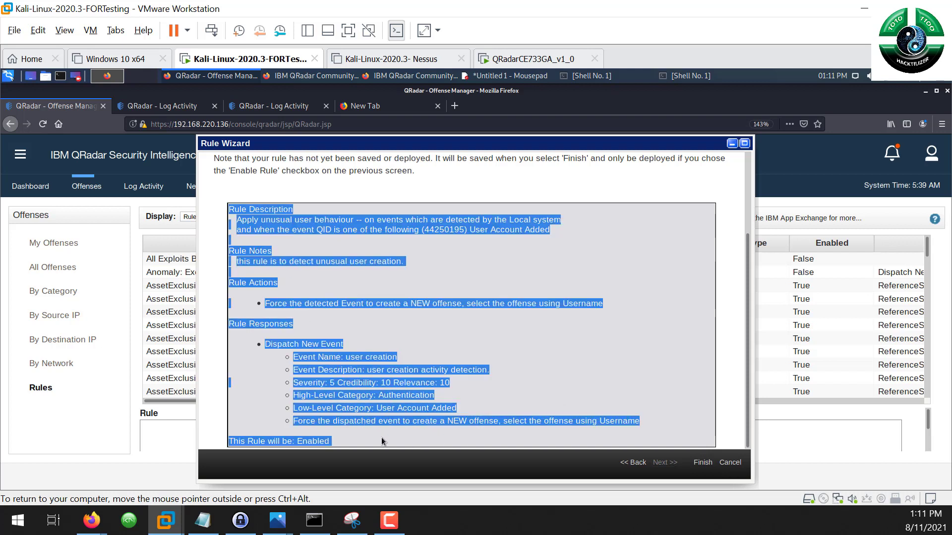
Step: Finish the wizard to save the rule, and sort the rules list by Origin in descending order
left_click(704, 463)
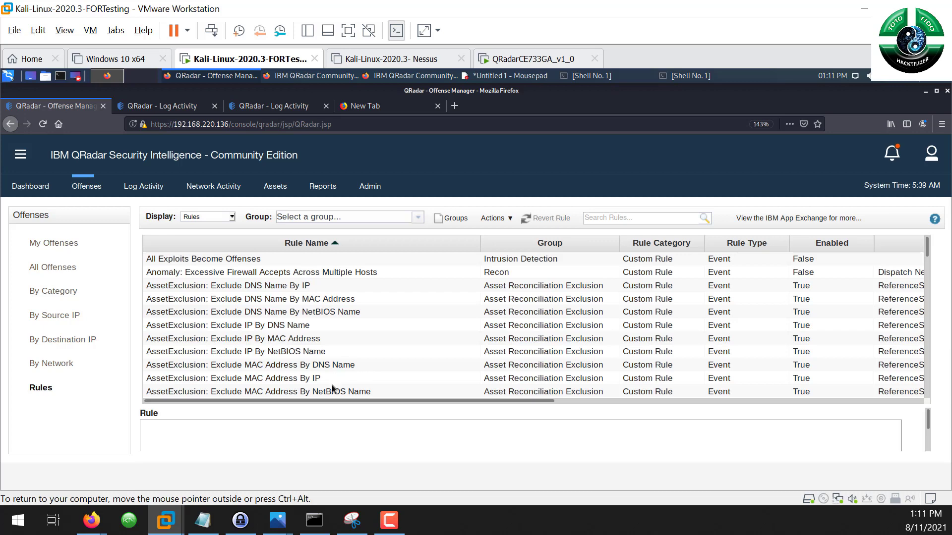
left_click_drag(332, 400, 739, 404)
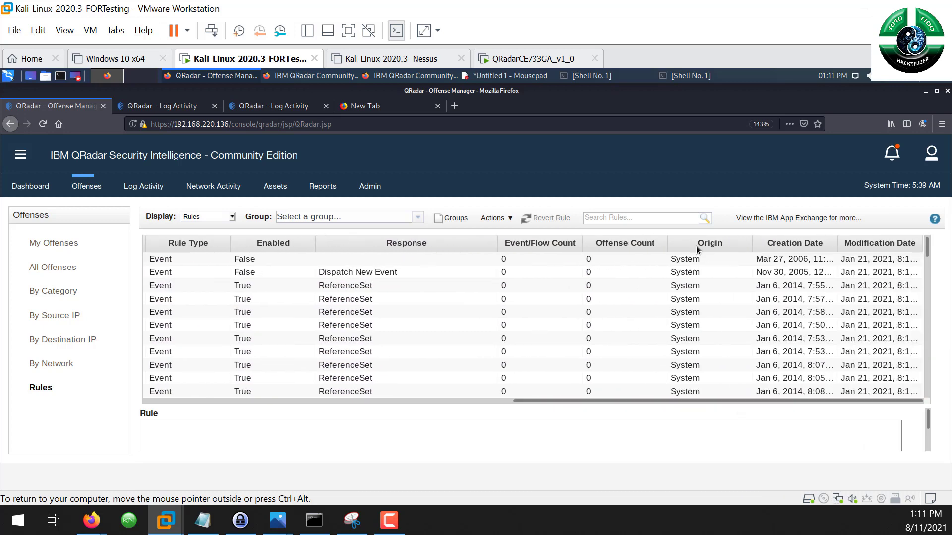
left_click(699, 243)
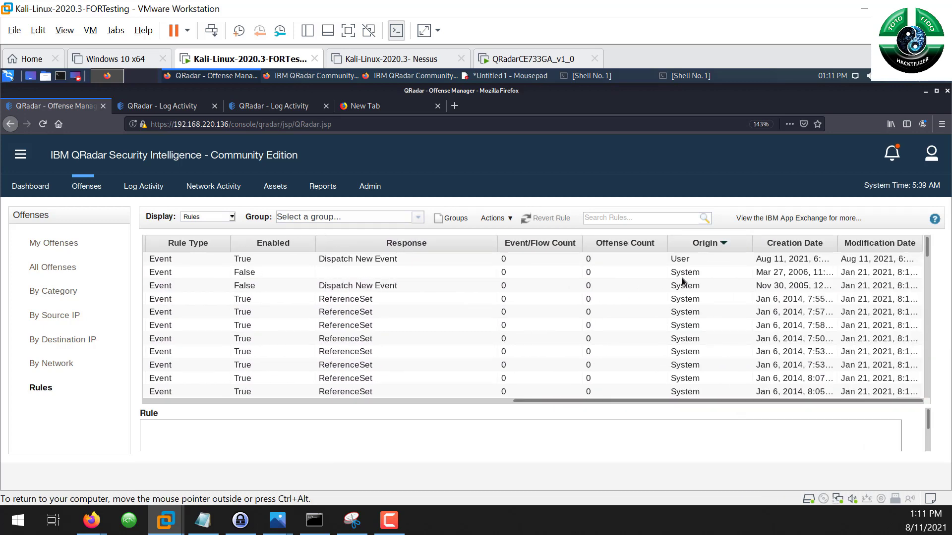
Step: Select the user-created rule "unusual user behaviour --" in the rules list and review its group, enabled state and conditions
left_click(672, 272)
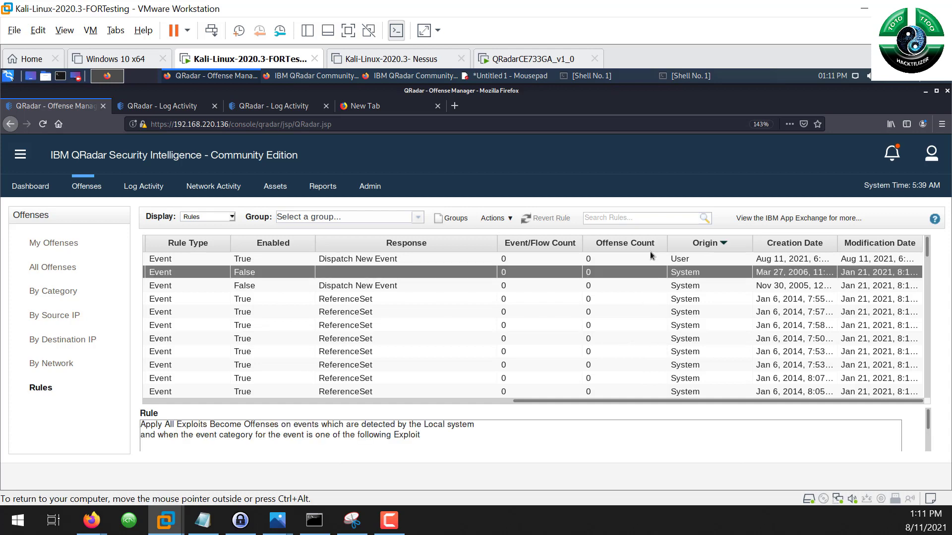
left_click(693, 260)
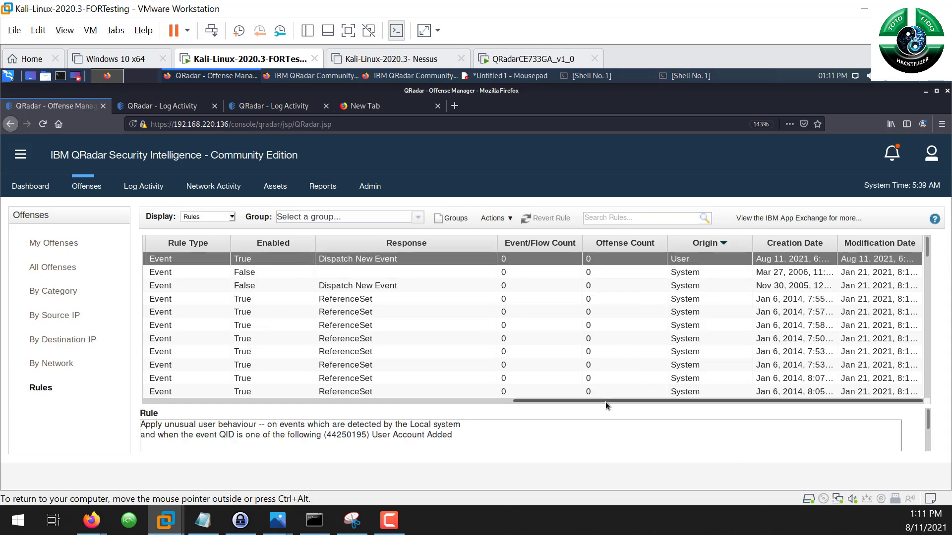
left_click_drag(605, 402, 191, 287)
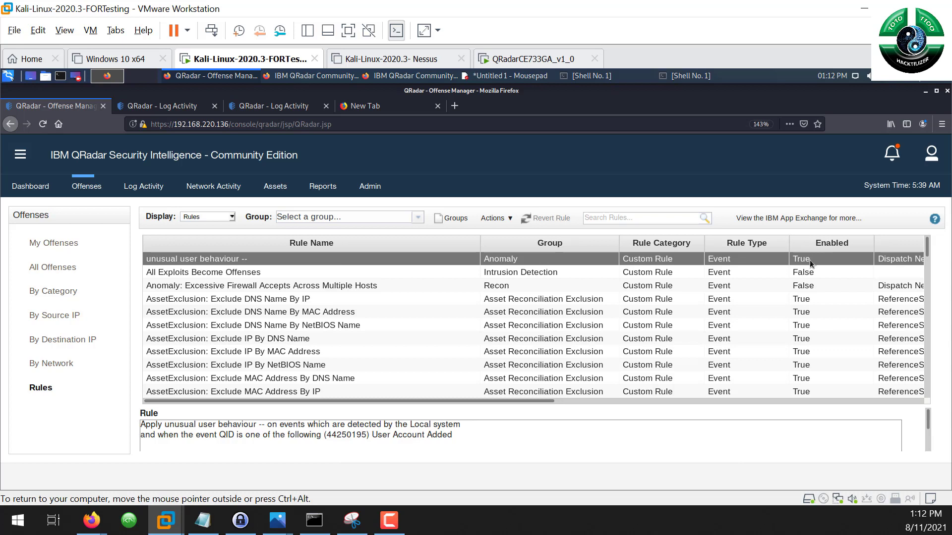
left_click_drag(165, 424, 420, 451)
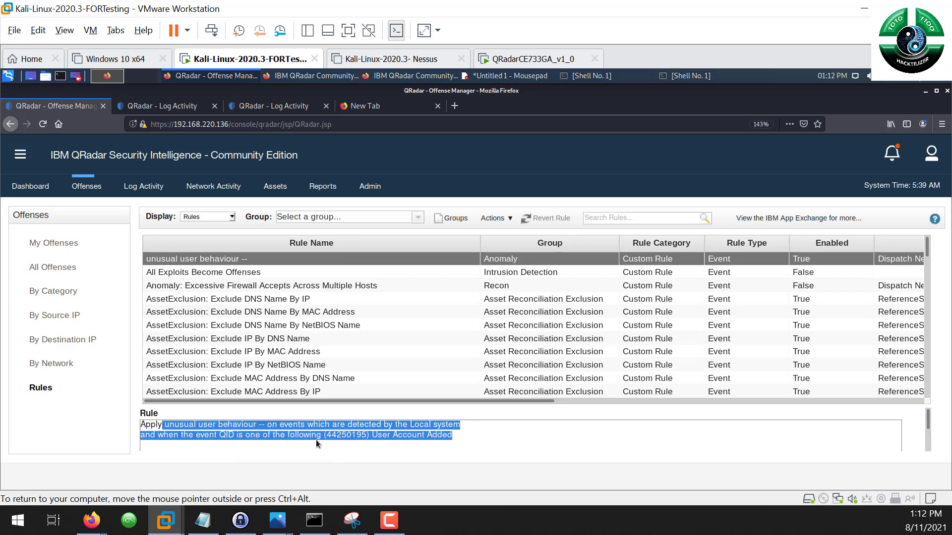
left_click_drag(237, 425, 415, 443)
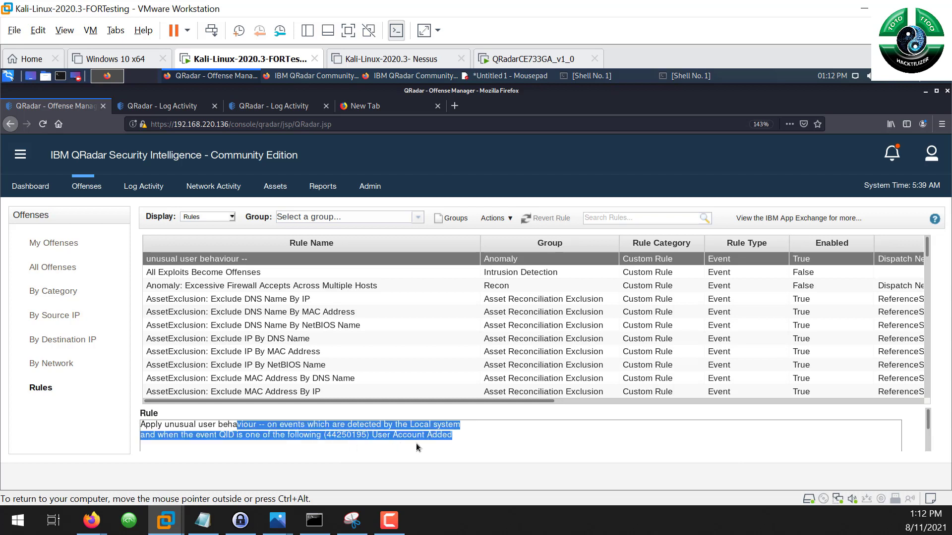
left_click(447, 440)
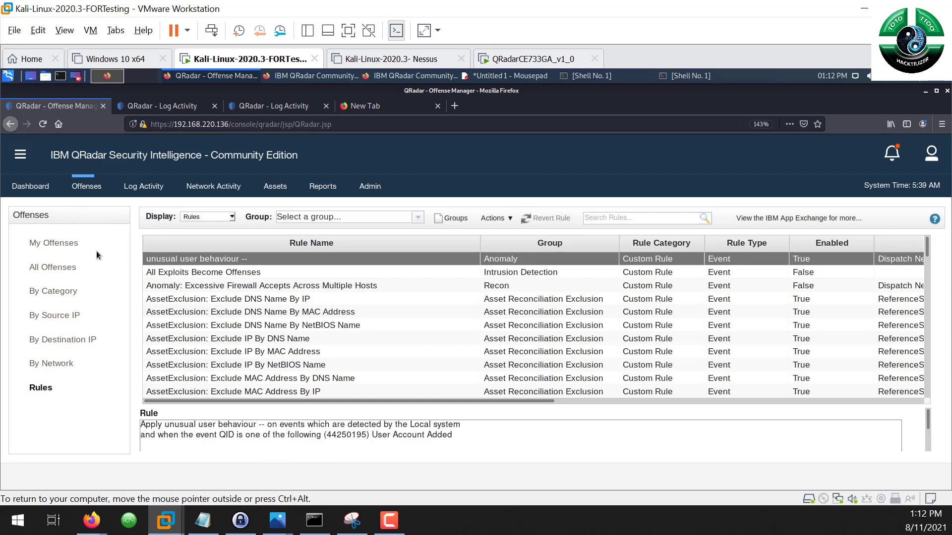
Step: Show the list of all offenses and refresh it
left_click(74, 269)
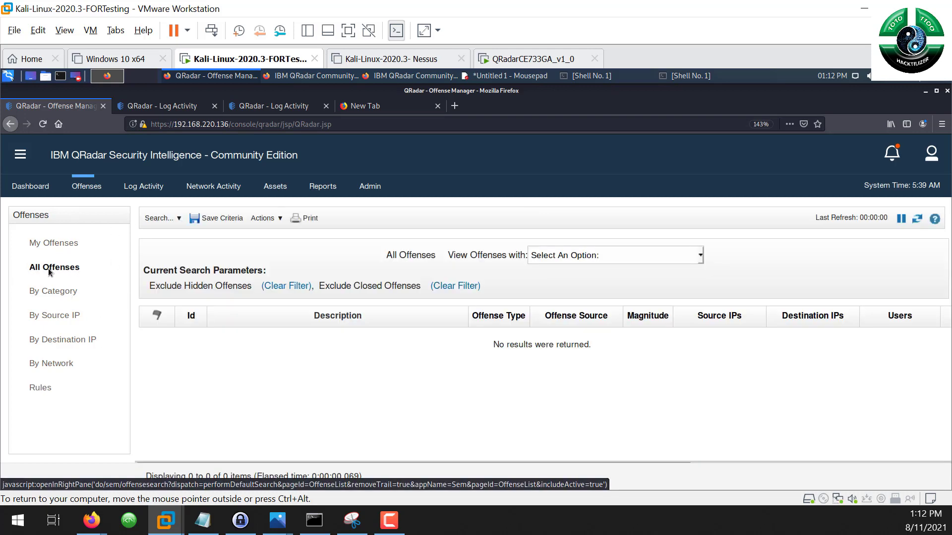
left_click(917, 219)
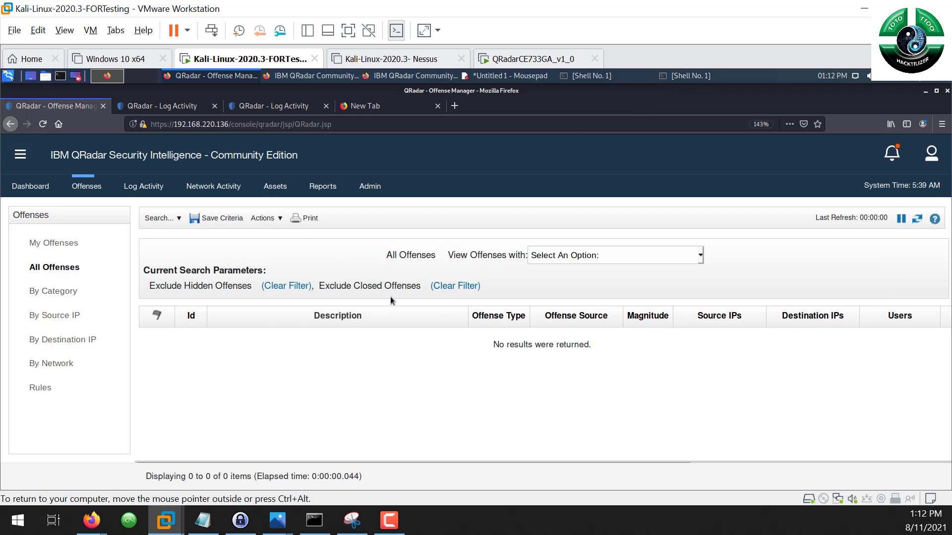
Step: Switch to the root terminal shell and add the user qradartest2 with useradd
key("ctrl+alt+t")
left_click(946, 91)
left_click(587, 75)
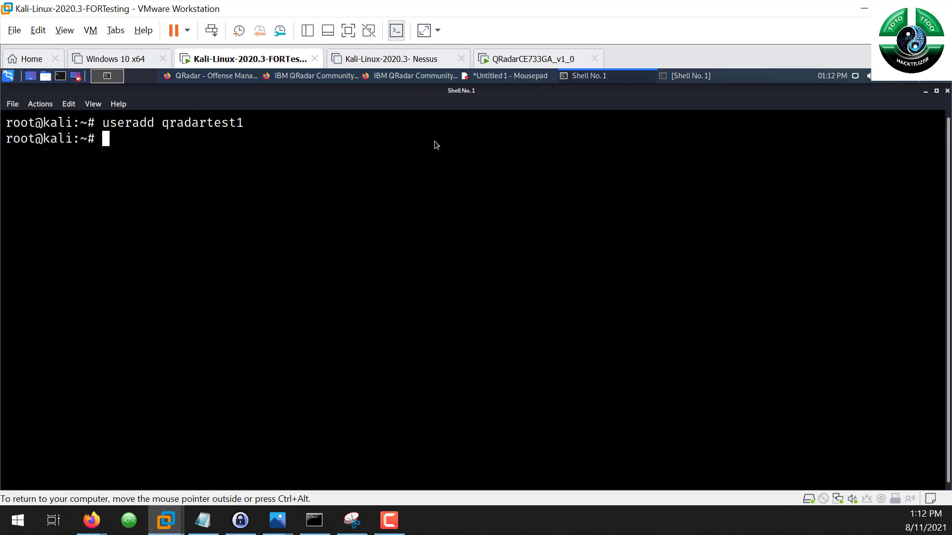
key("alt+F10")
key("Up")
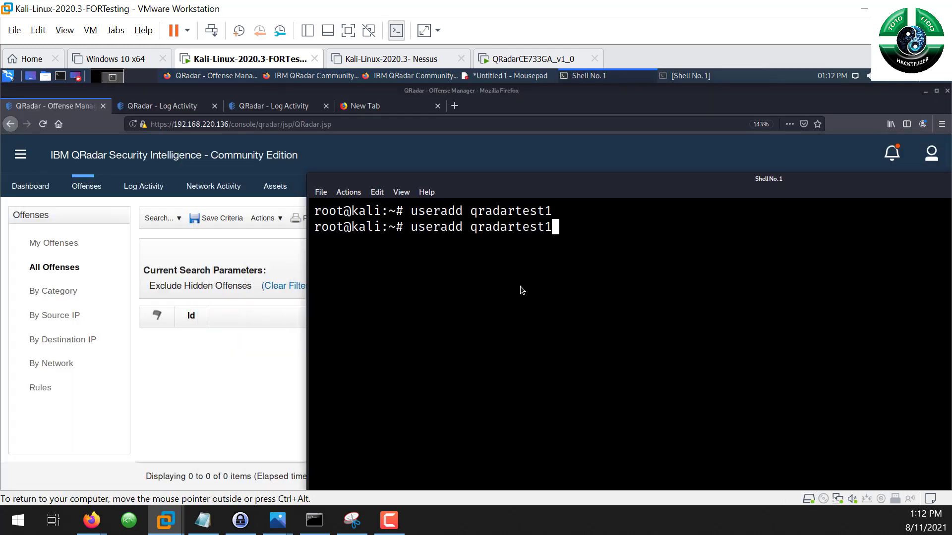
key("BackSpace")
type("2")
key("Return")
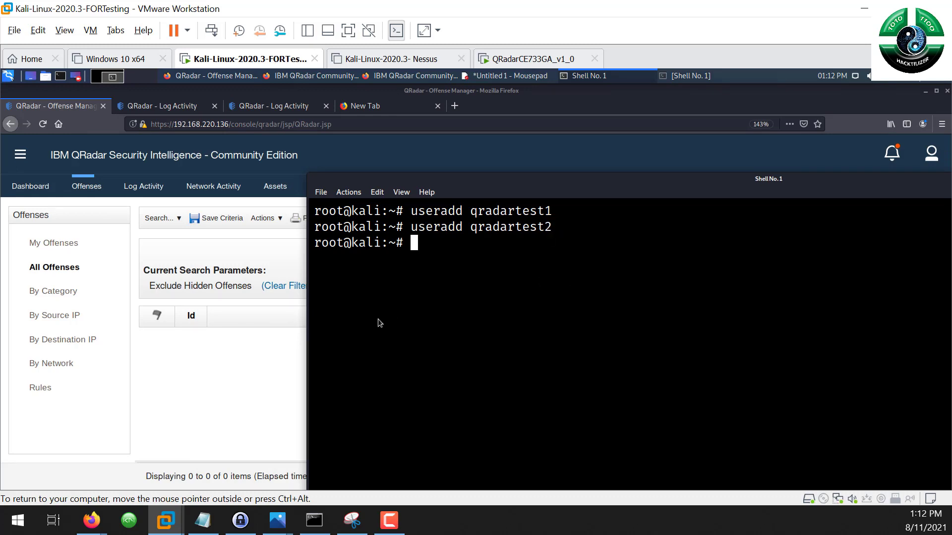
Step: Switch back to the browser, load the last 5 minutes of Log Activity, and check the events for the account creation
left_click(262, 377)
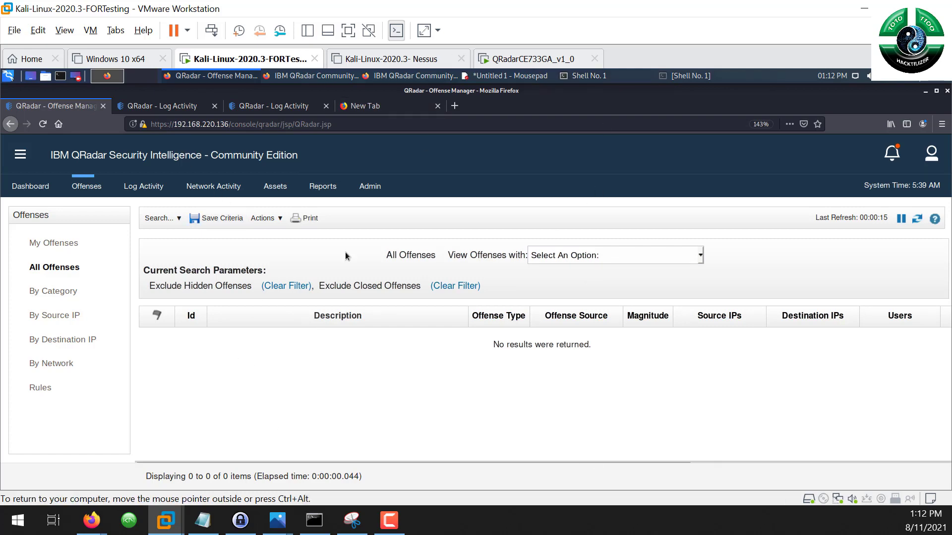
left_click(181, 112)
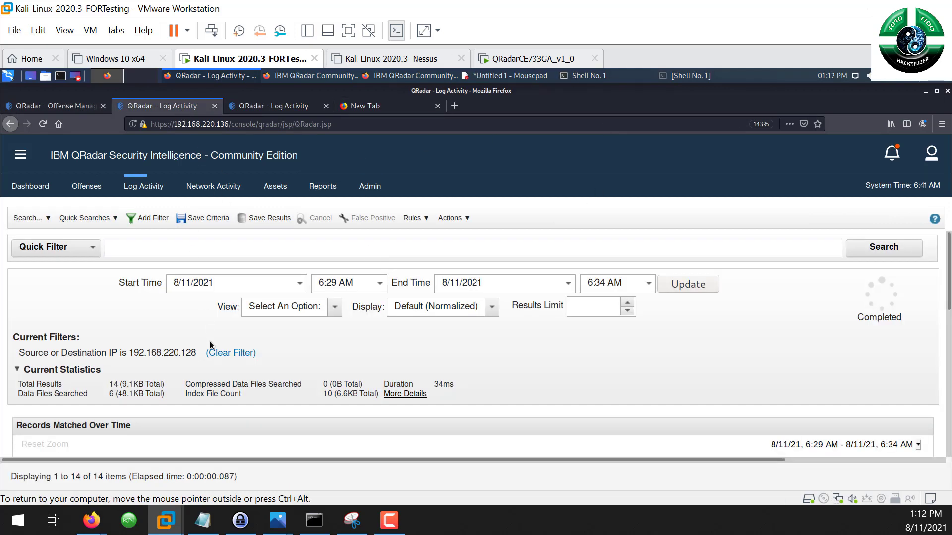
scroll(298, 359, "down", 3)
scroll(318, 344, "up", 1)
left_click(331, 268)
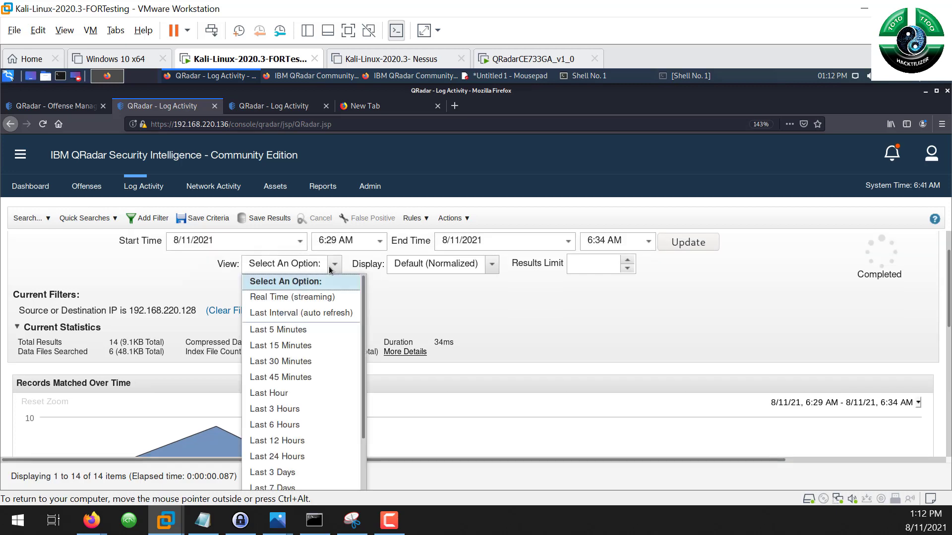
left_click(280, 329)
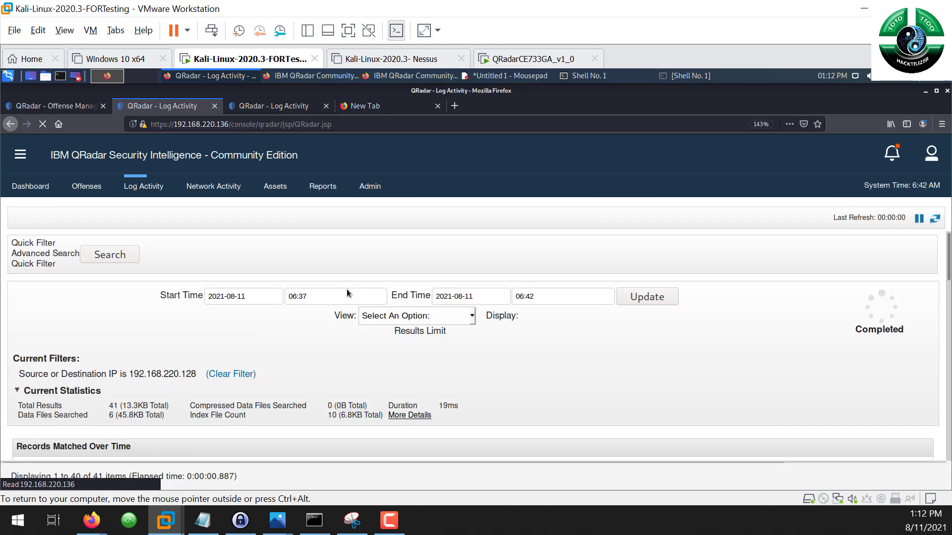
scroll(483, 370, "down", 3)
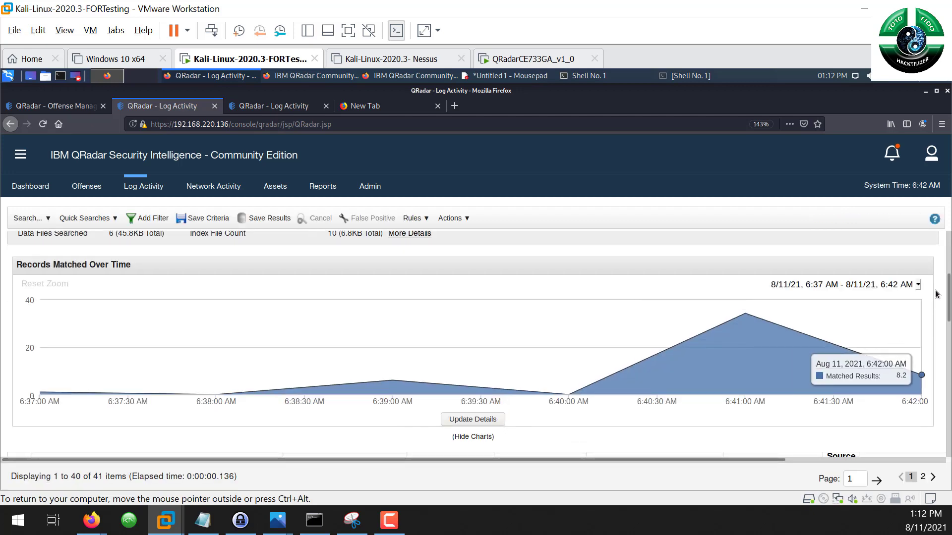
left_click_drag(936, 294, 949, 316)
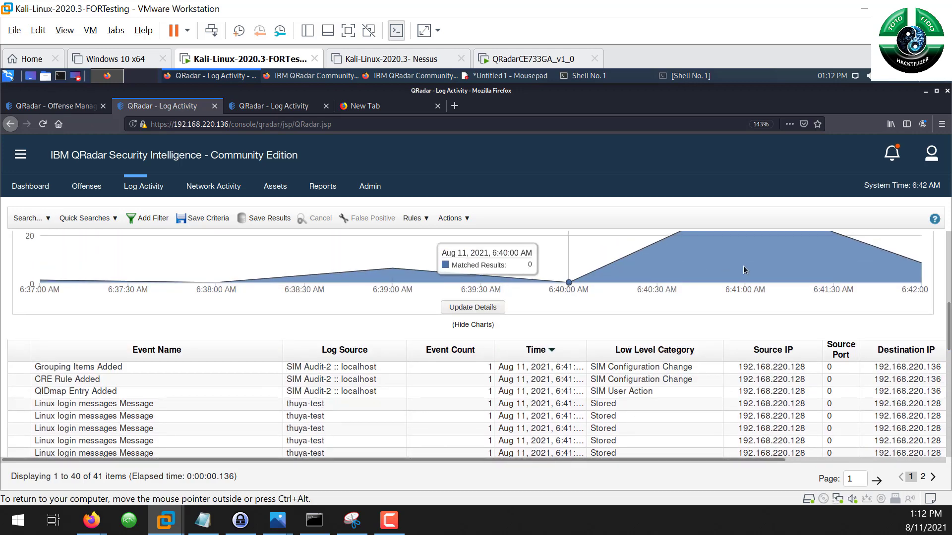
Step: Reload the last 5 minutes of log activity and check the event list again for the added account
left_click(945, 255)
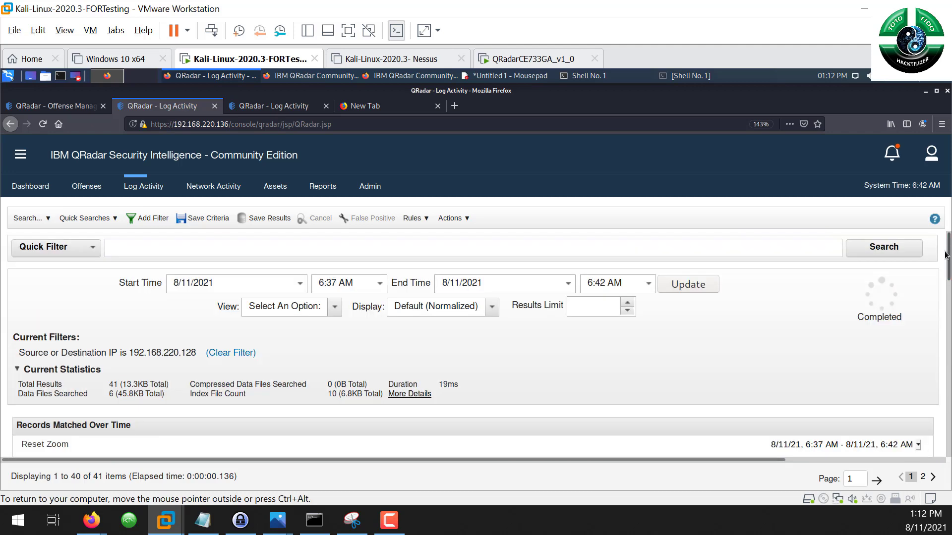
left_click(337, 310)
left_click(279, 373)
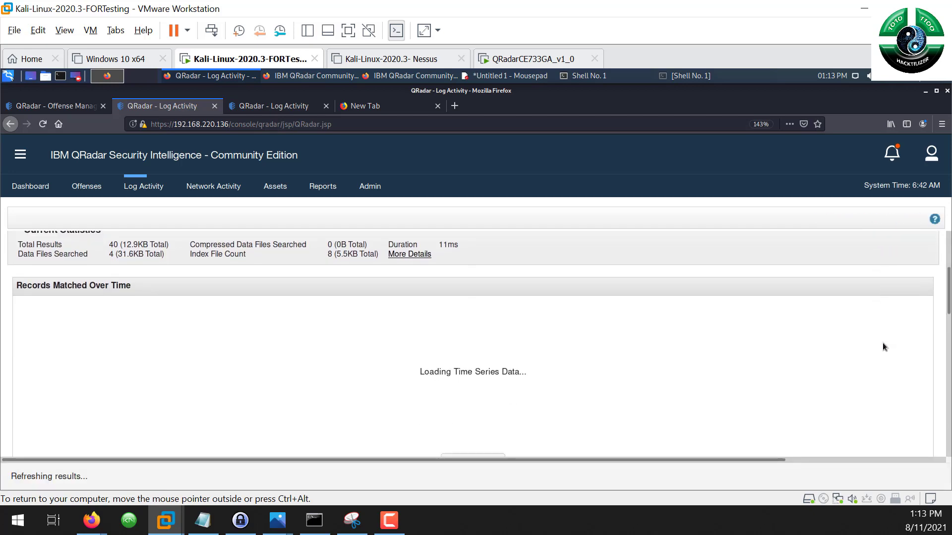
scroll(794, 427, "down", 3)
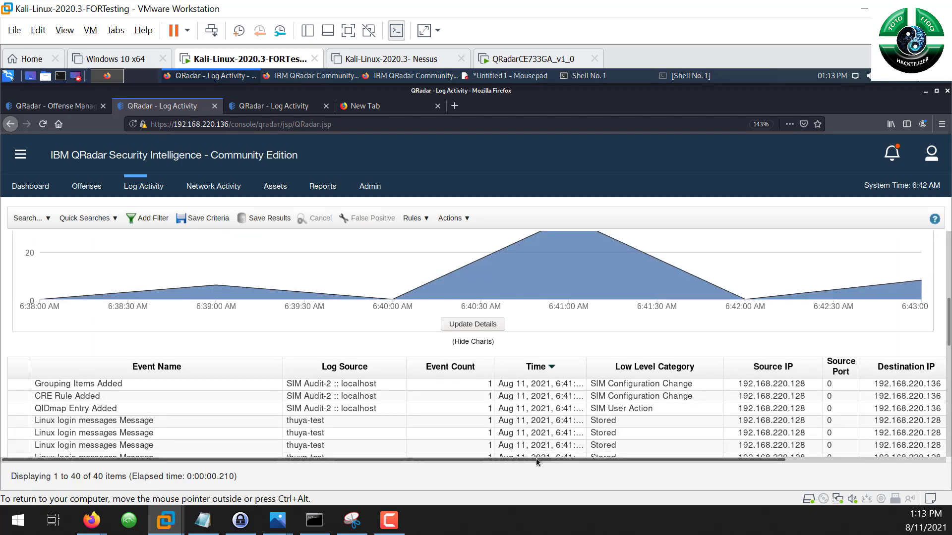
scroll(537, 458, "down", 1)
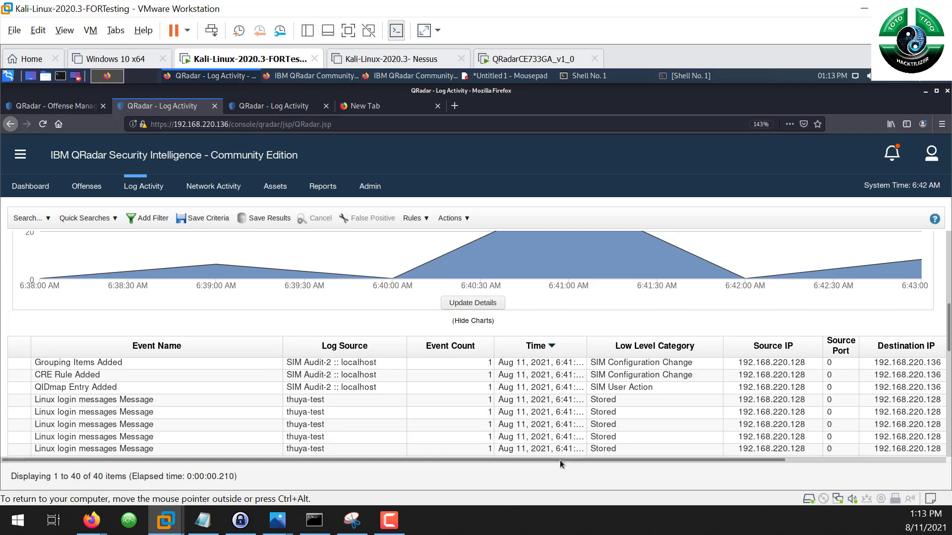
left_click_drag(561, 460, 224, 427)
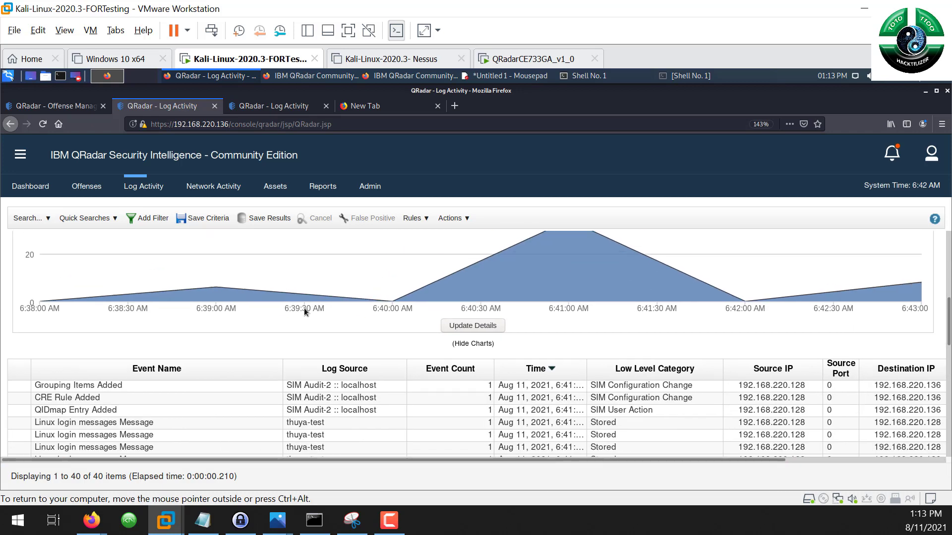
scroll(305, 307, "up", 2)
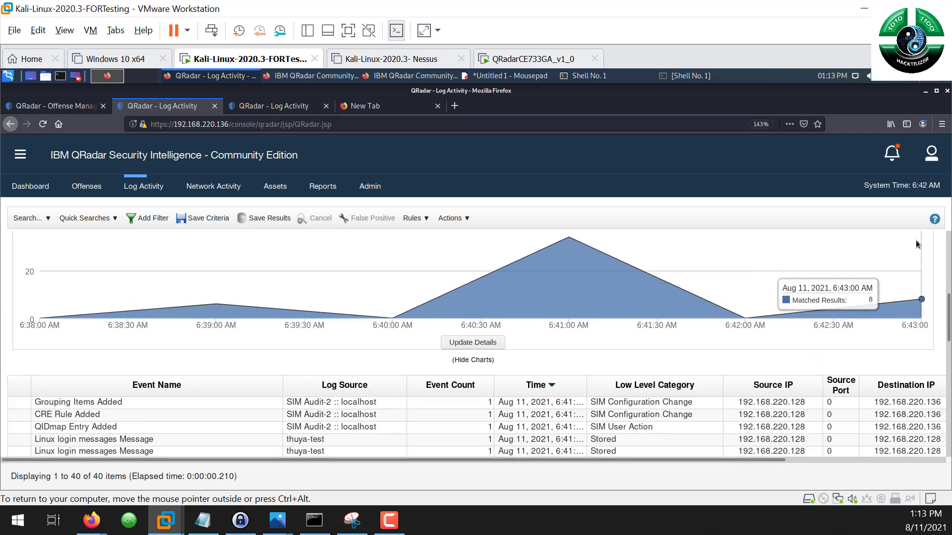
Step: Rerun the Last 5 Minutes view and look for the user creation and User Account Added events
scroll(309, 306, "up", 5)
left_click(308, 306)
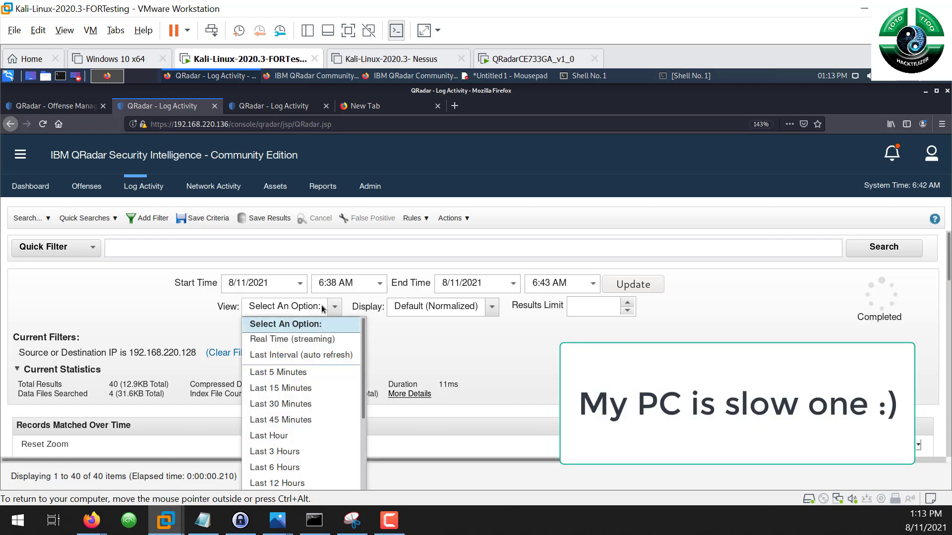
left_click(308, 373)
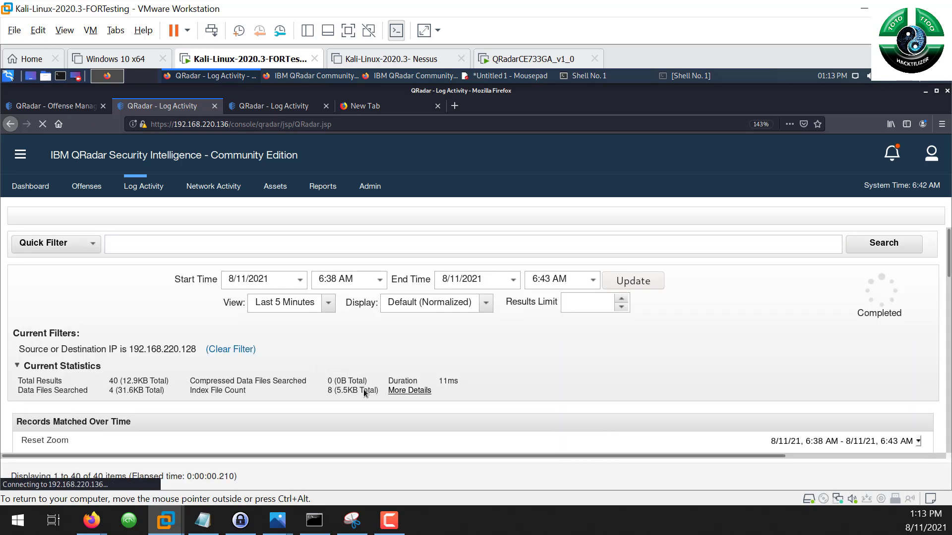
scroll(433, 363, "down", 3)
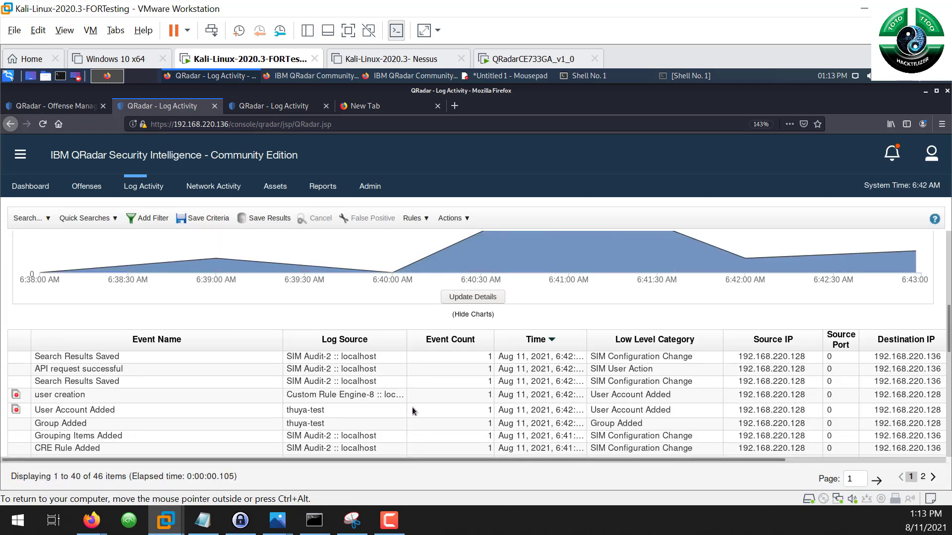
Step: Compare the username and magnitude of the user creation event and the User Account Added event
left_click(397, 412)
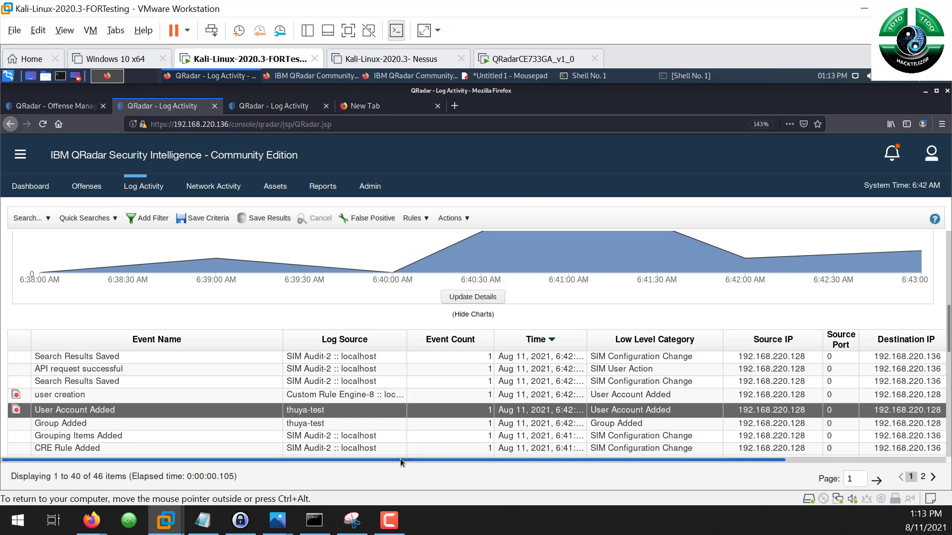
left_click_drag(400, 459, 602, 451)
left_click(843, 396)
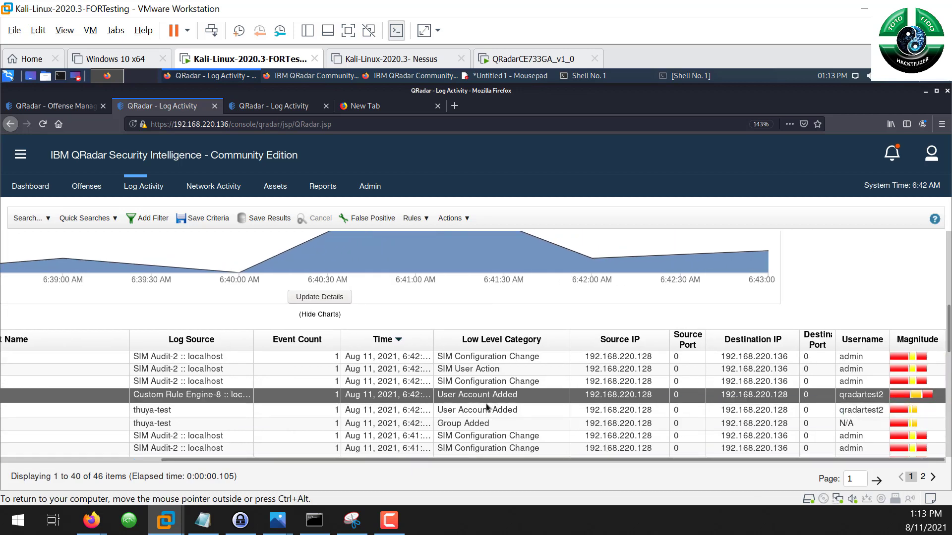
left_click(850, 413)
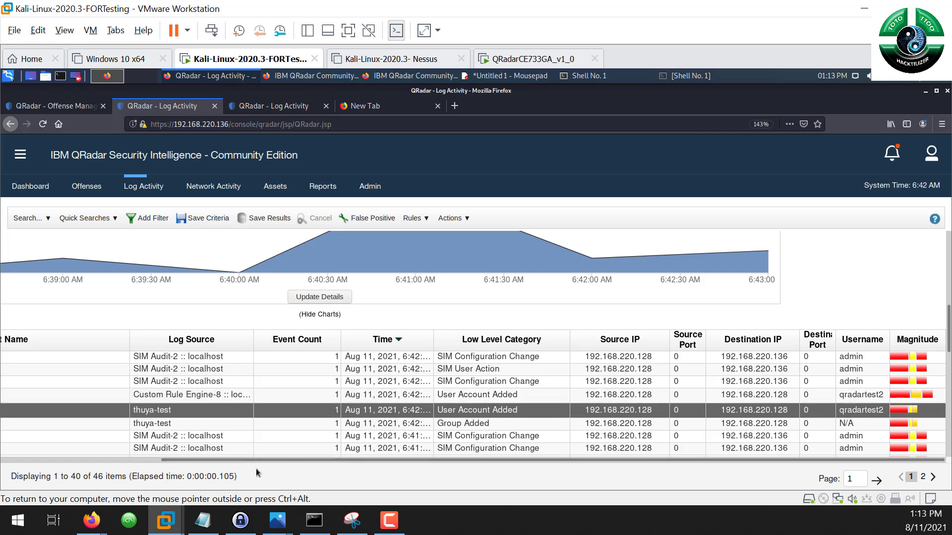
left_click_drag(251, 462, 90, 462)
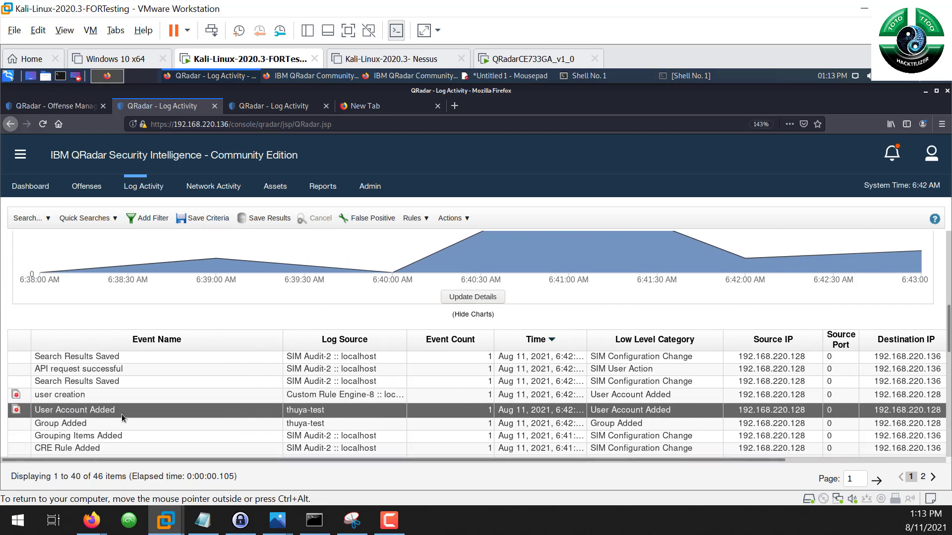
Step: Open the User Account Added event's details and highlight the new-user information in its payload
double_click(122, 415)
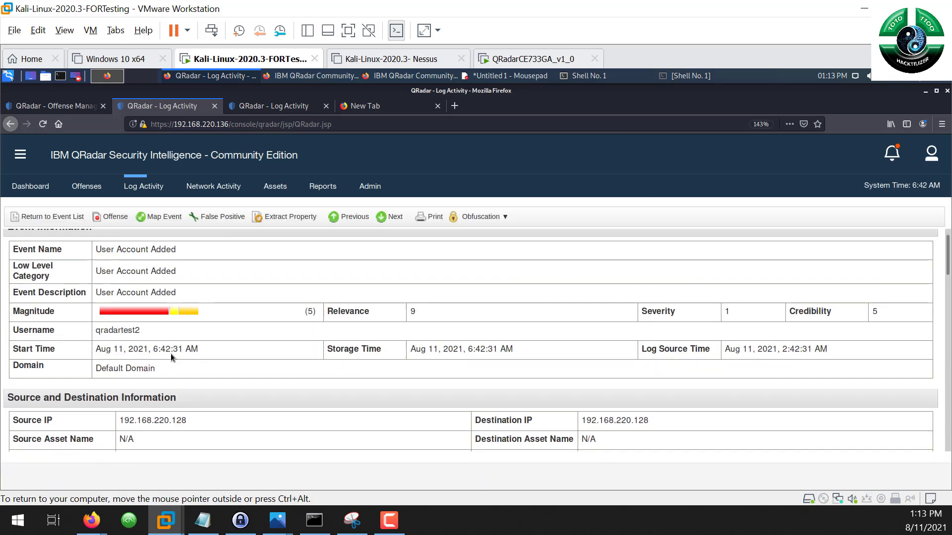
scroll(220, 375, "down", 3)
scroll(220, 371, "down", 5)
triple_click(239, 346)
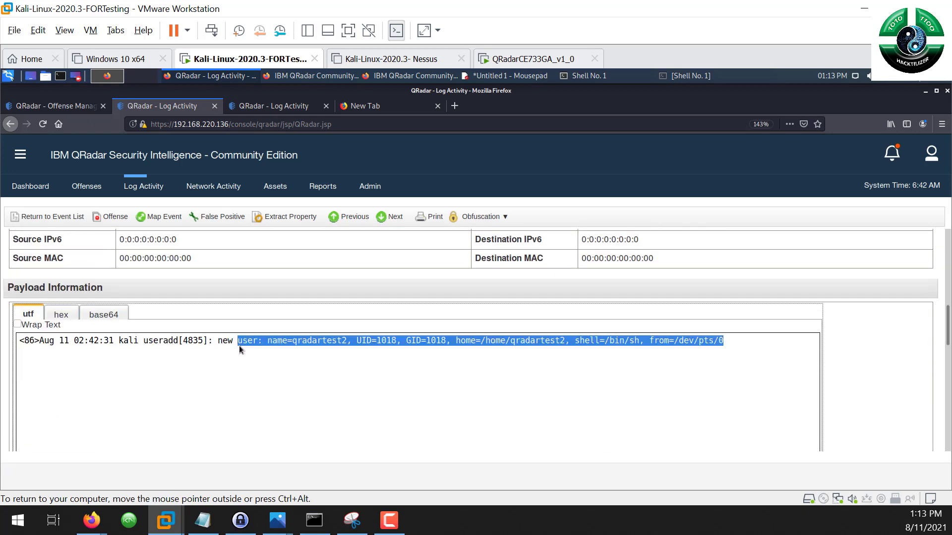
Step: Refresh the list of all offenses and open the summary of the "user creation containing User Account Added" offense
left_click(71, 111)
left_click(916, 221)
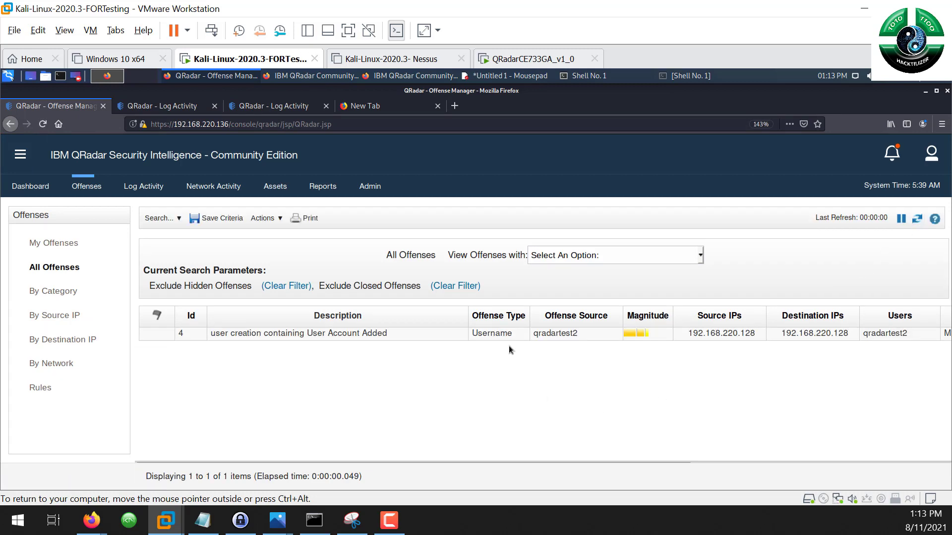
left_click(578, 332)
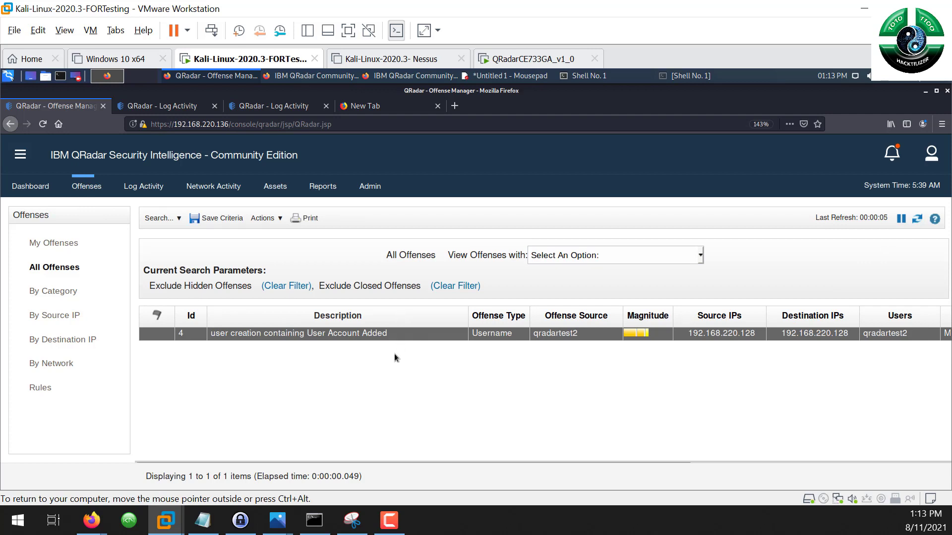
double_click(411, 334)
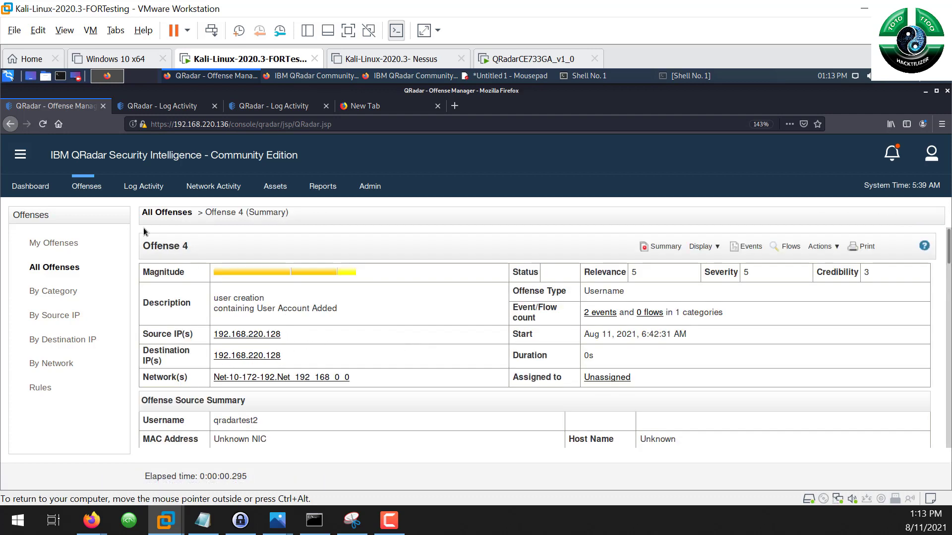
Step: Examine the offense's display and action options, the user assignment form, and the Offense Source Summary without assigning anyone
left_click(702, 247)
left_click(839, 246)
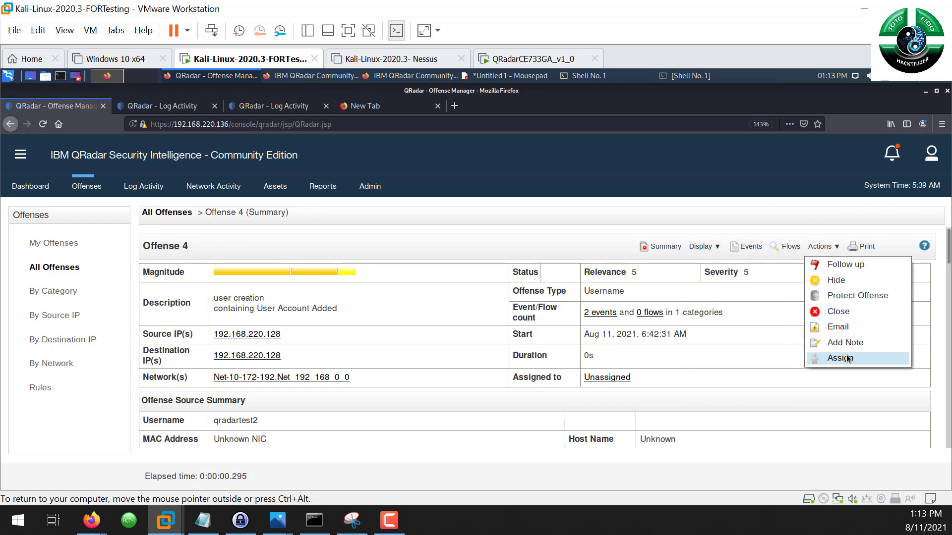
left_click(640, 350)
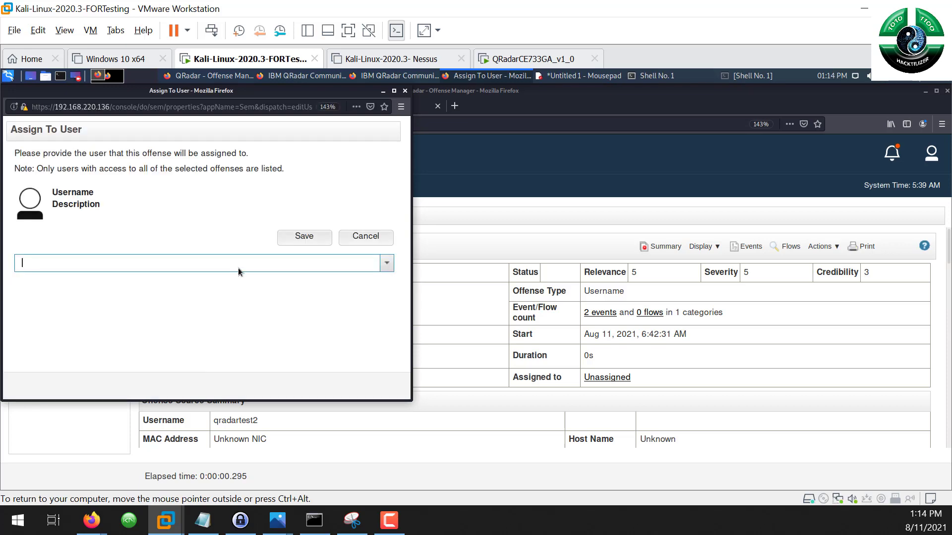
left_click(405, 91)
scroll(524, 368, "down", 10)
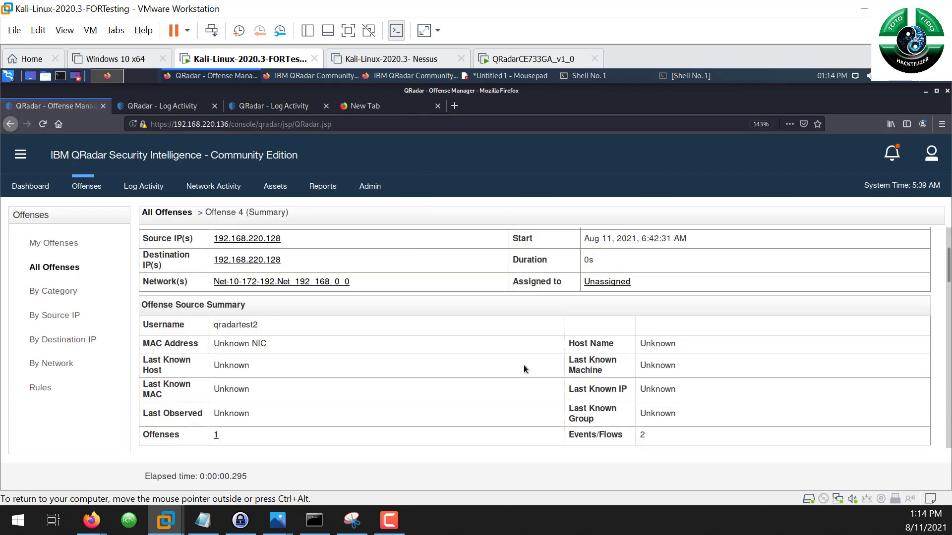
scroll(523, 365, "up", 10)
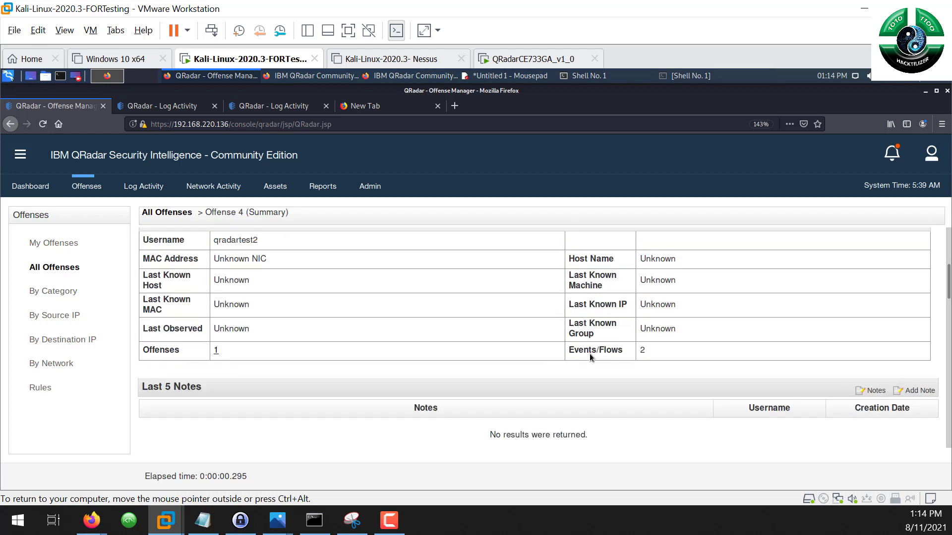
Step: Try to close the user creation offense with the reason Non-Issue and the note "testing 1"
left_click(820, 246)
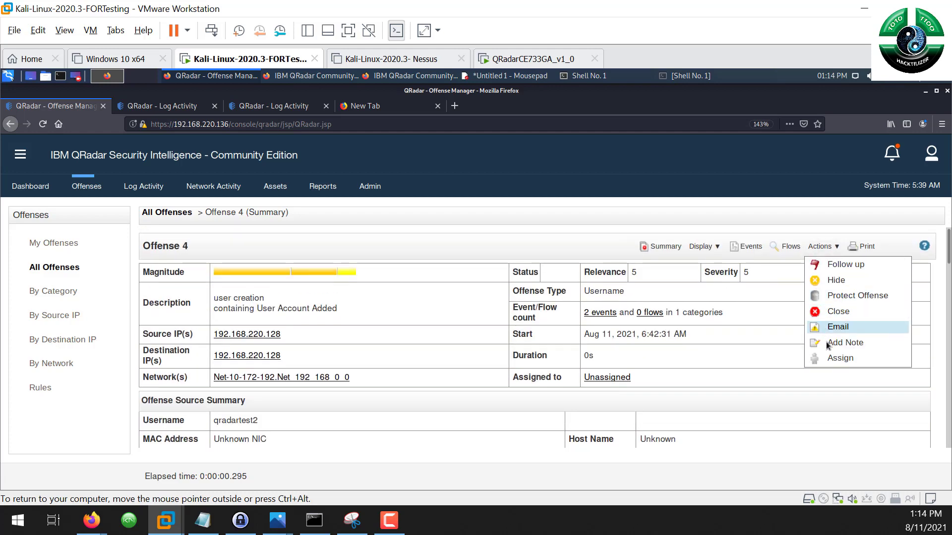
left_click(837, 315)
left_click(470, 338)
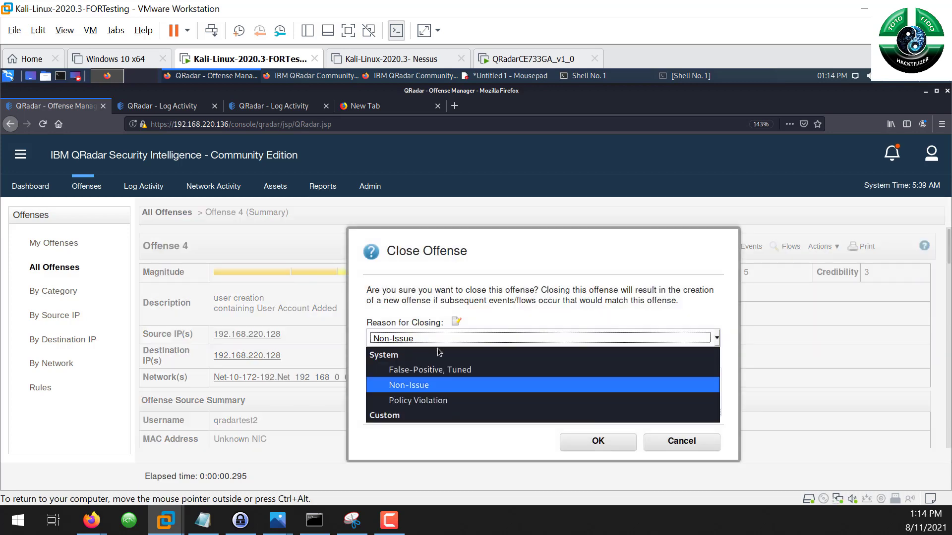
left_click(543, 424)
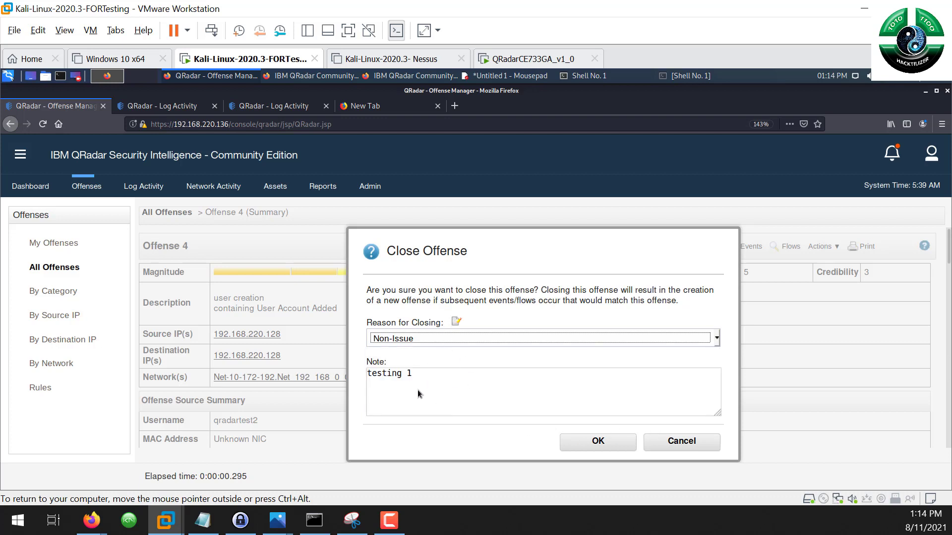
left_click(598, 441)
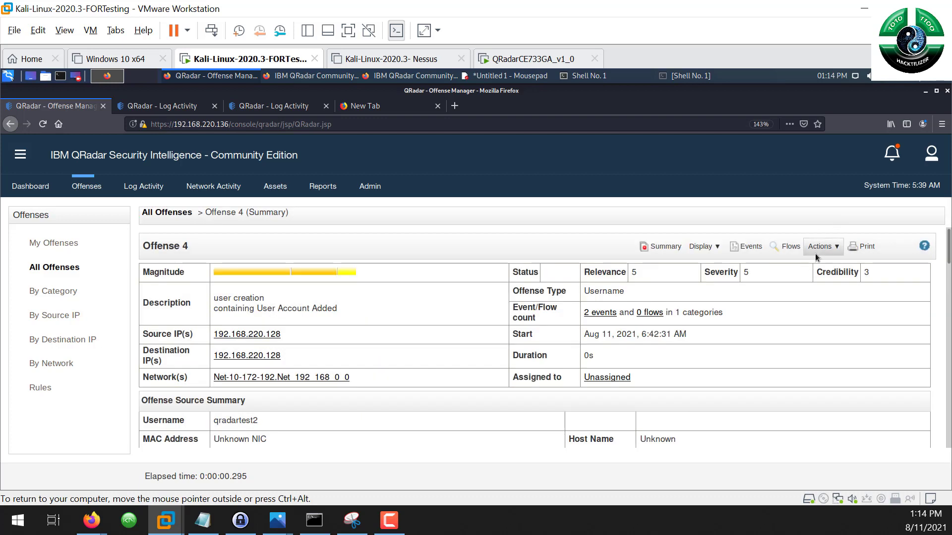
Step: Add the note "this is done from system owner." to the user creation offense
left_click(820, 247)
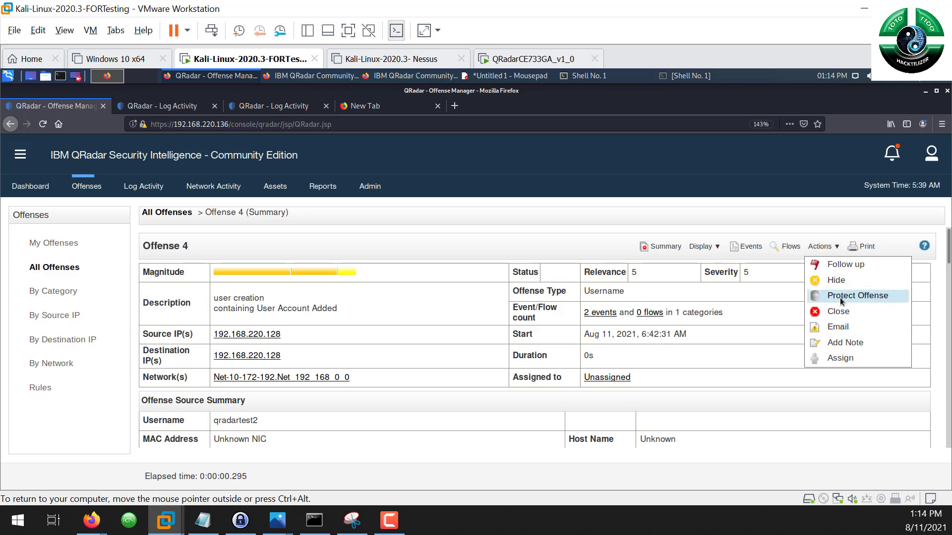
left_click(839, 343)
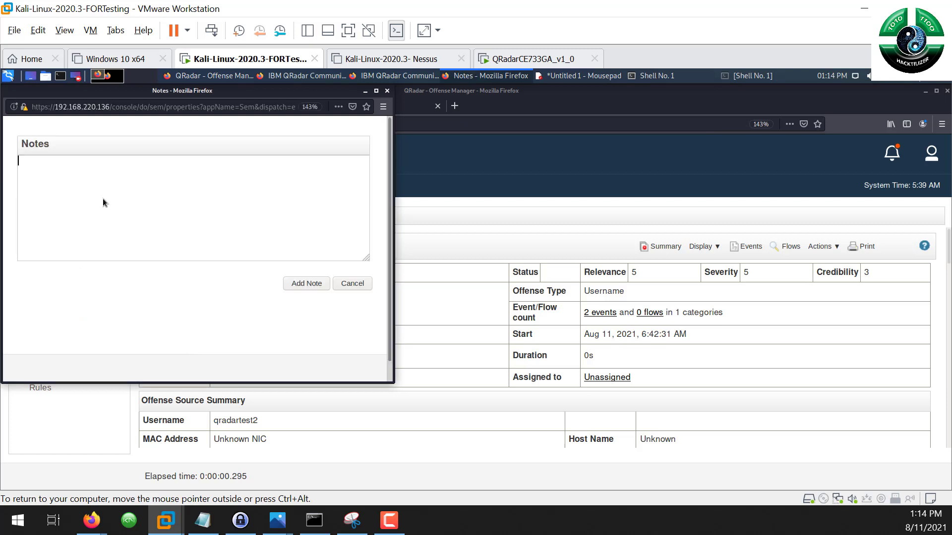
type("this is done from system owner.")
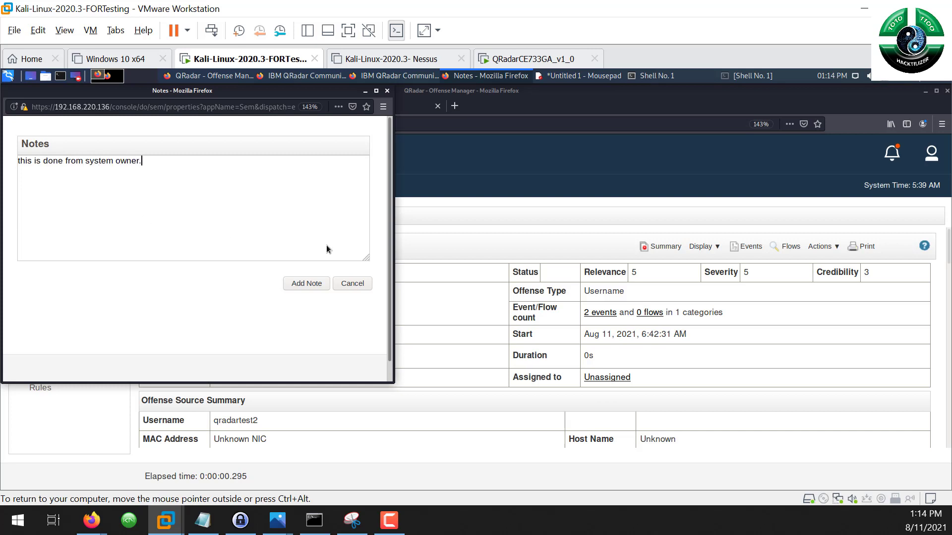
left_click(324, 283)
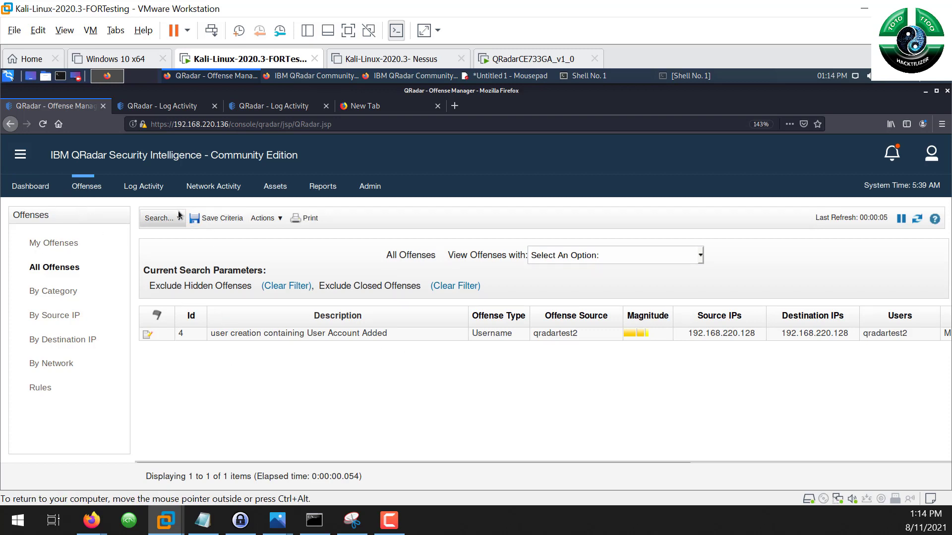
Step: Search the offense rules for "user" and open the "unusual user behaviour --" rule in the Rule Wizard
left_click(46, 388)
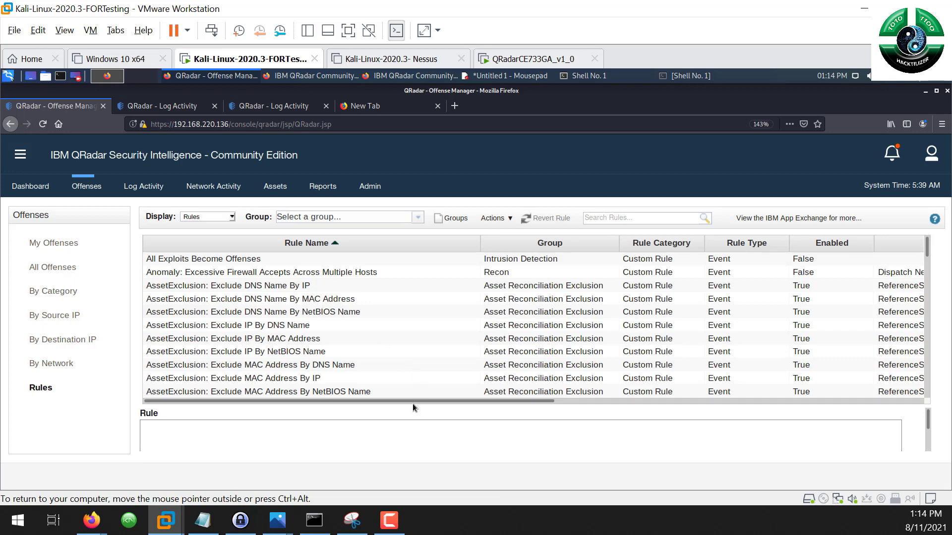
left_click_drag(414, 400, 343, 415)
type("user")
key("Return")
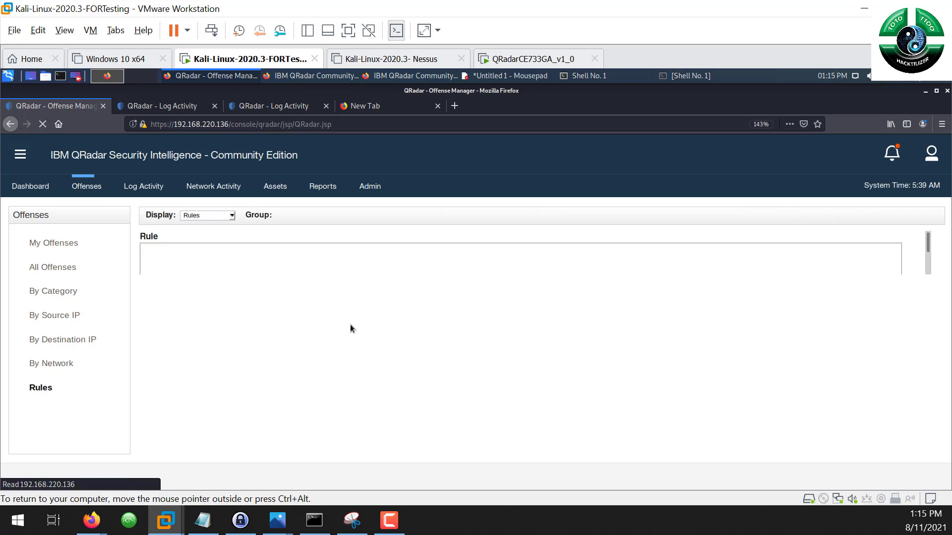
scroll(251, 293, "down", 3)
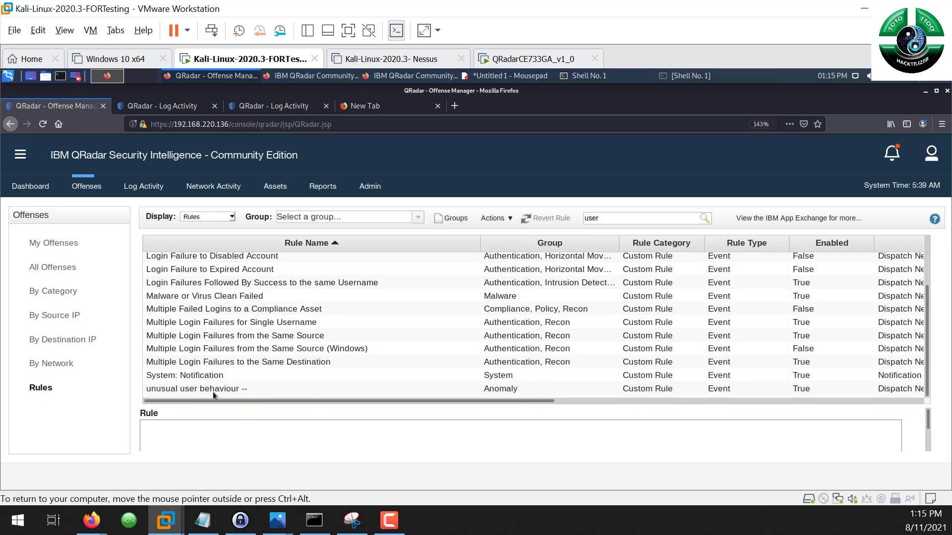
left_click(213, 389)
double_click(213, 390)
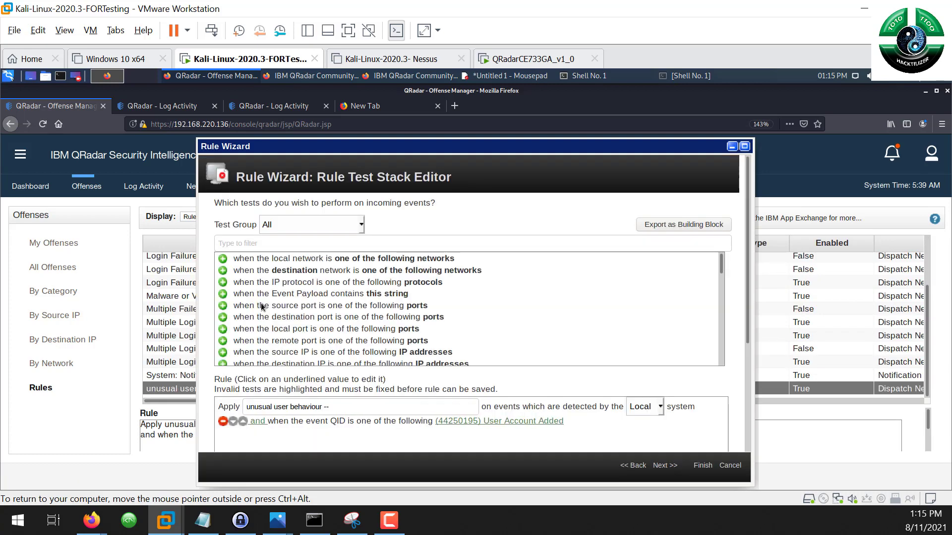
Step: Review the rule's applied test and group membership, and browse the available event tests
scroll(370, 409, "down", 2)
scroll(370, 409, "down", 2)
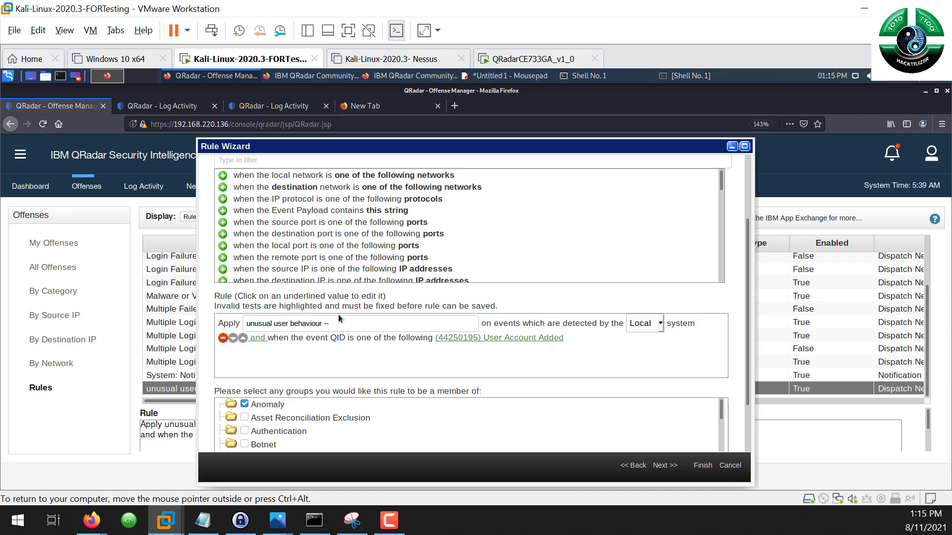
scroll(400, 263, "up", 4)
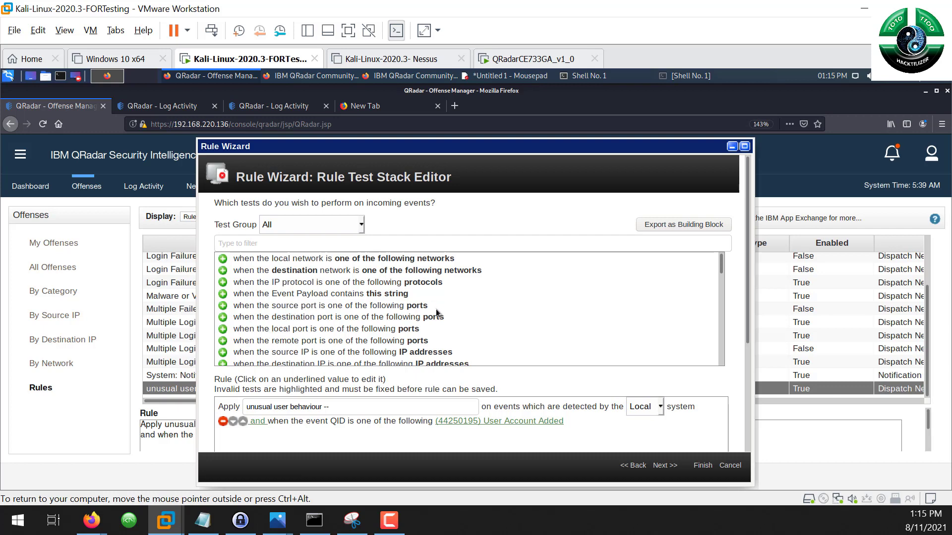
scroll(308, 335, "down", 5)
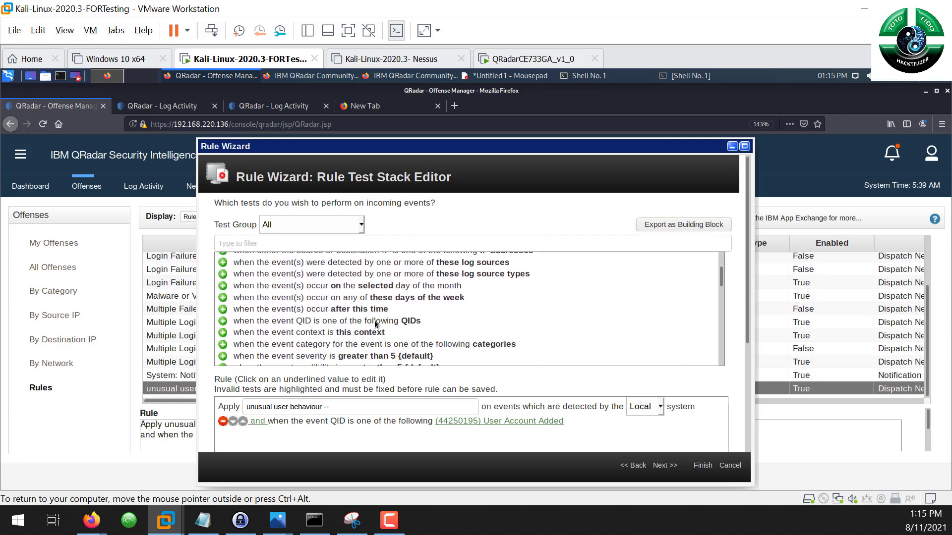
scroll(424, 341, "down", 10)
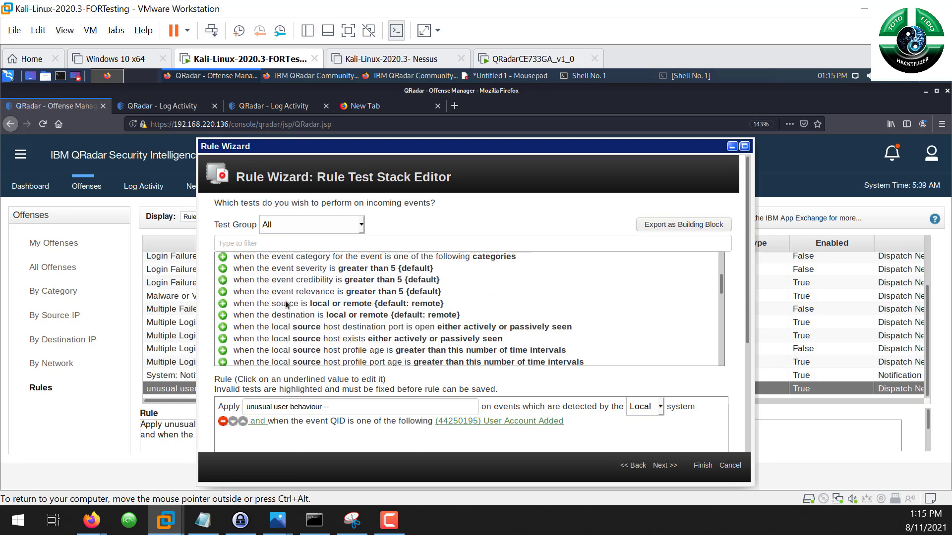